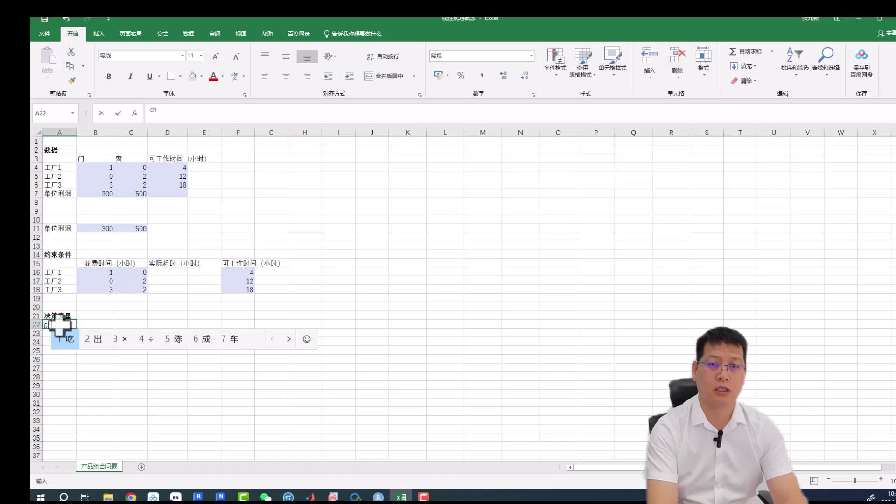
Step: Label row 22 as 产量 and fill the production cells B22:C22 yellow
{"action": "type", "text": "产量"}
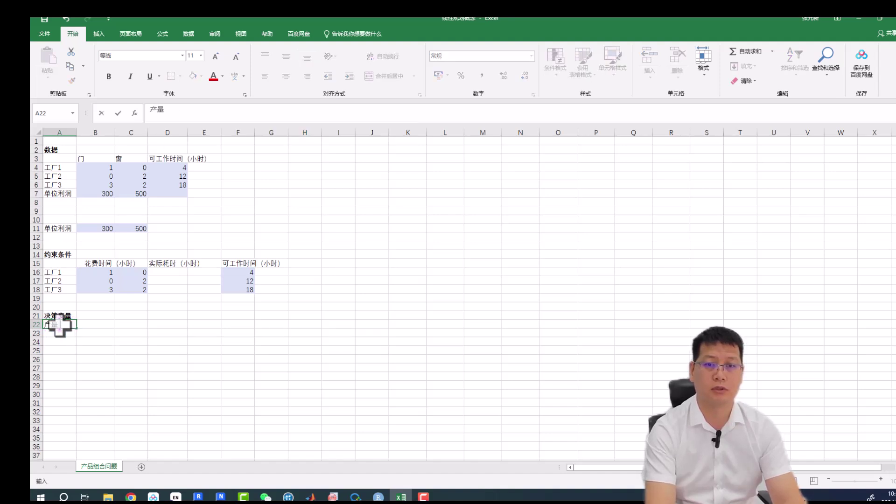
{"action": "left_click", "coordinate": [90, 359]}
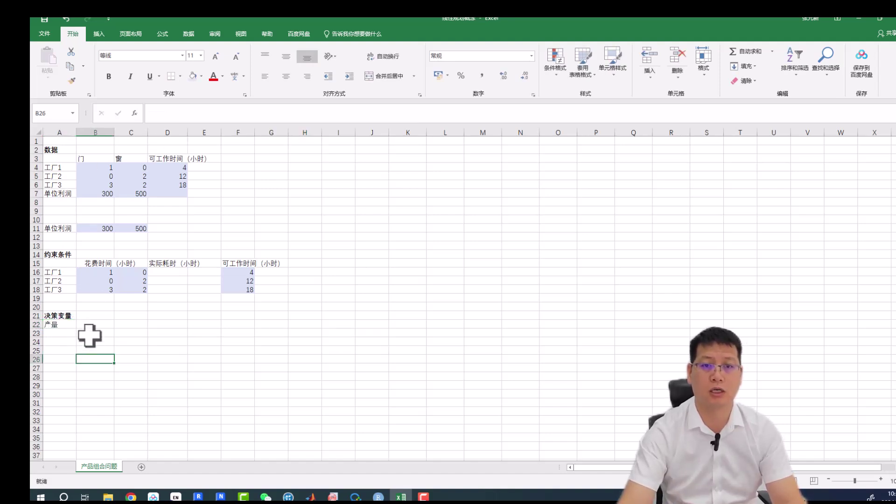
{"action": "left_click_drag", "start_coordinate": [89, 325], "coordinate": [130, 324]}
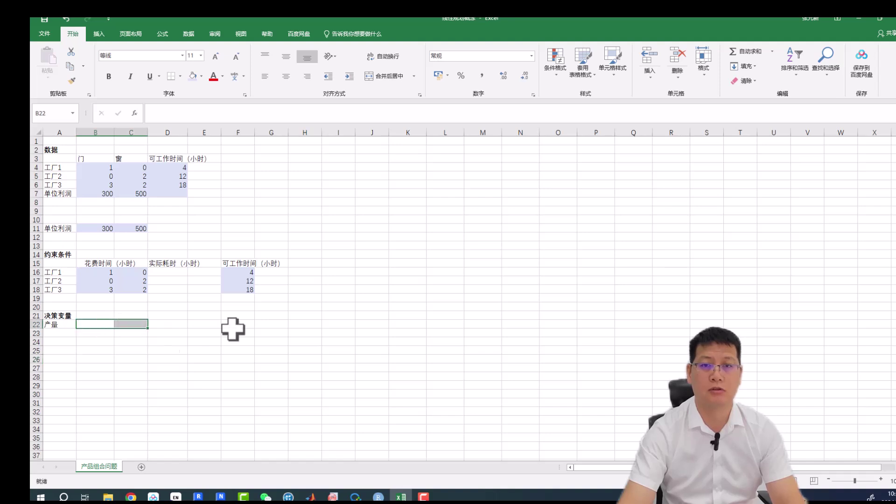
{"action": "left_click", "coordinate": [201, 77]}
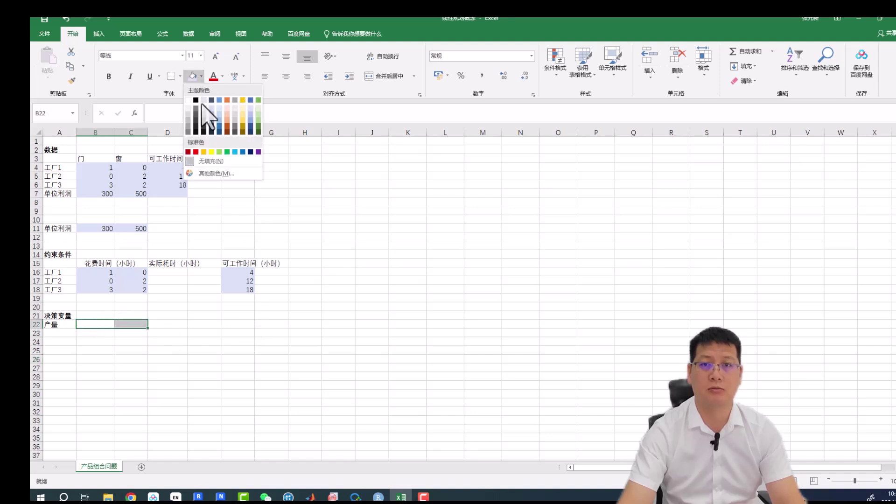
{"action": "left_click", "coordinate": [215, 152]}
{"action": "left_click", "coordinate": [159, 328]}
Step: Enter 3 as the door quantity in B22
{"action": "left_click", "coordinate": [96, 325]}
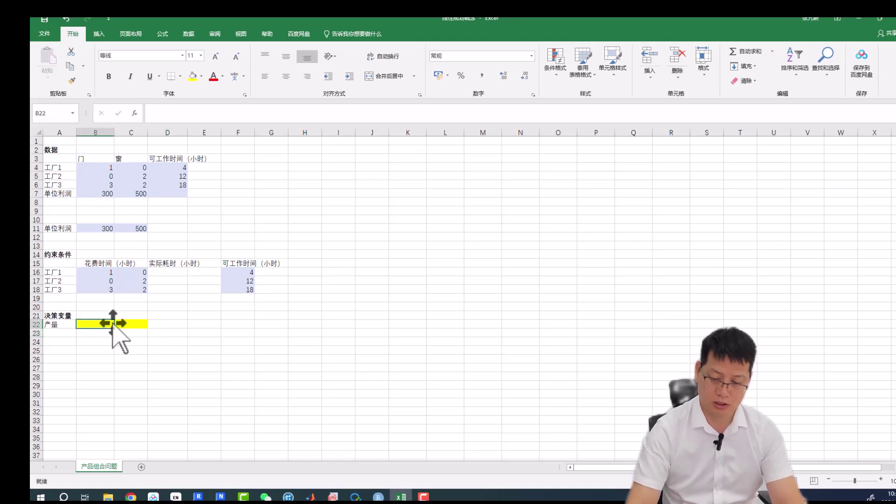
{"action": "type", "text": "3"}
{"action": "left_click", "coordinate": [129, 324]}
Step: Enter 2 in C22, then give D16 =SUMPRODUCT(B22:C22,B16:C16) and reopen it for editing
{"action": "type", "text": "2"}
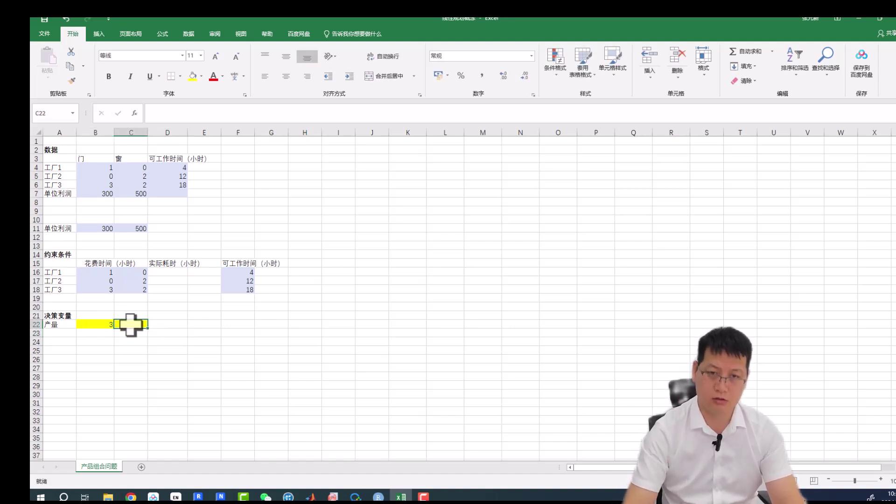
{"action": "left_click", "coordinate": [178, 272]}
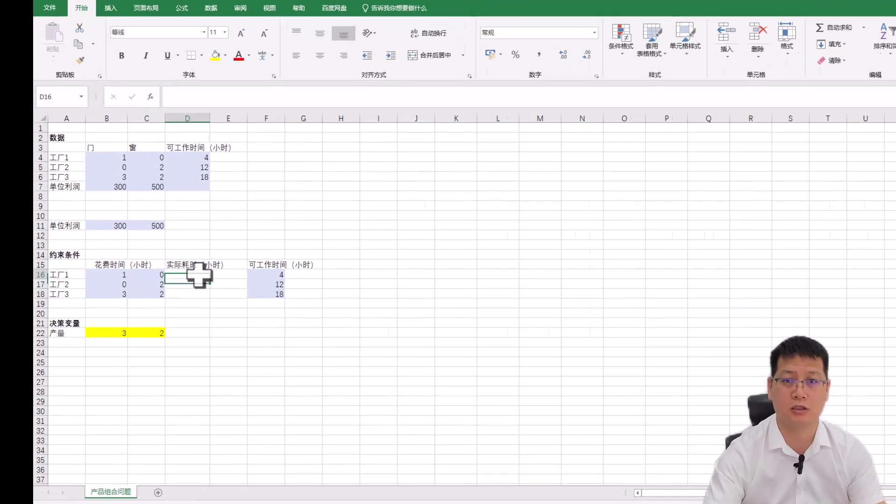
{"action": "type", "text": "="}
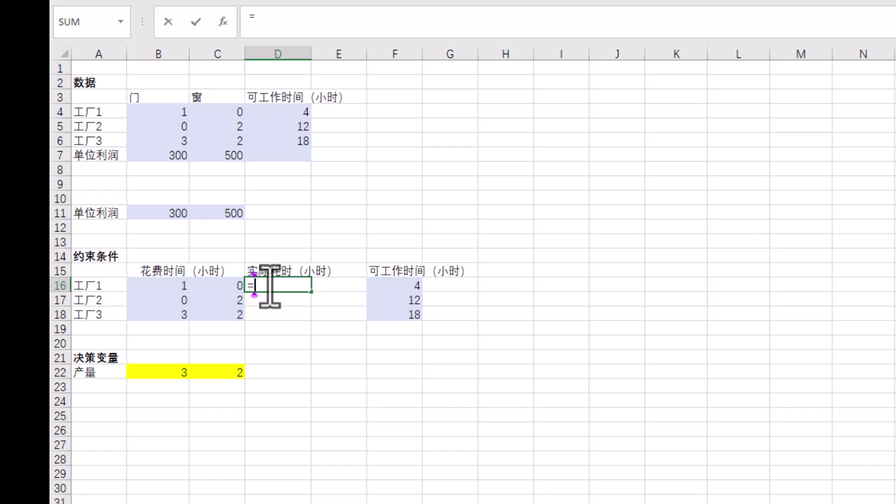
{"action": "type", "text": "sum"}
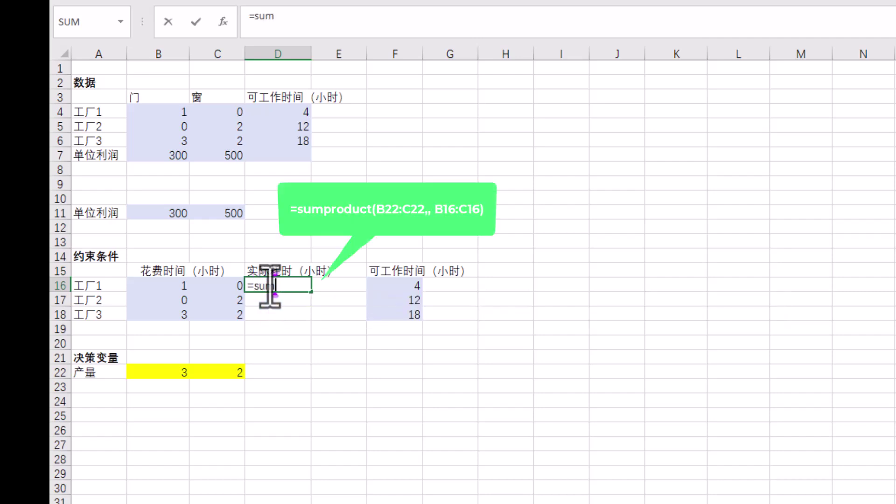
{"action": "type", "text": "product"}
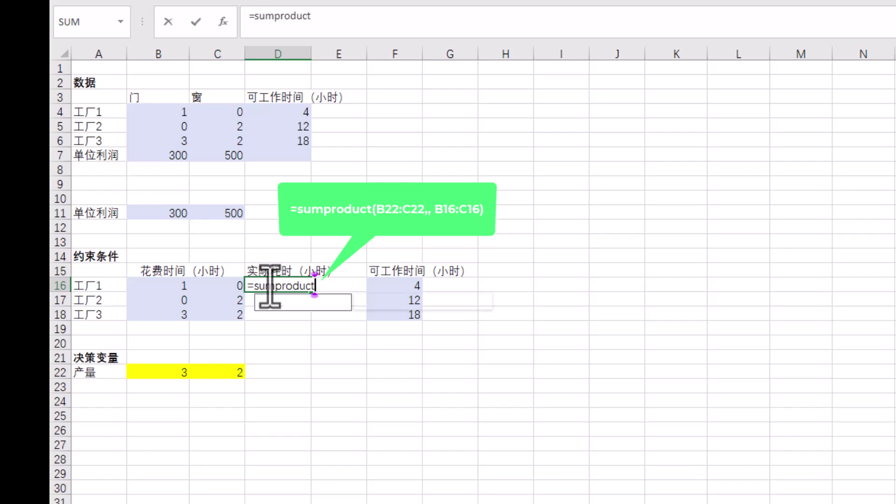
{"action": "type", "text": "("}
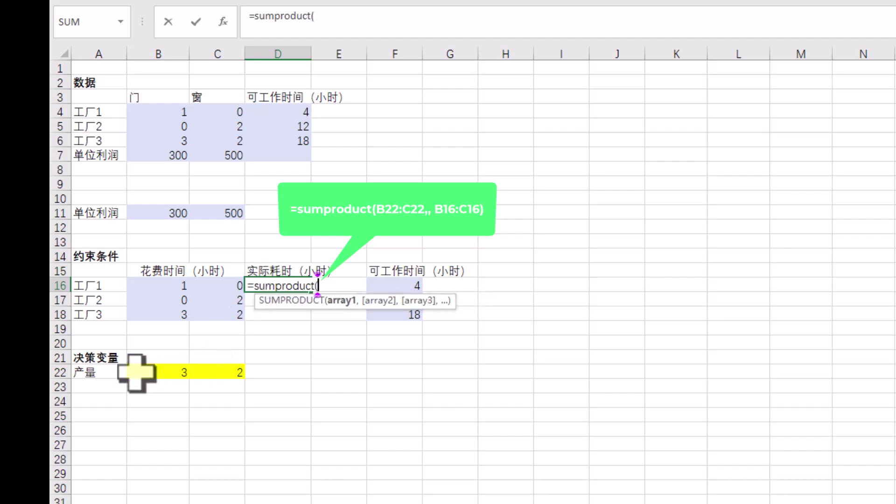
{"action": "left_click_drag", "start_coordinate": [140, 373], "coordinate": [227, 377]}
{"action": "type", "text": ","}
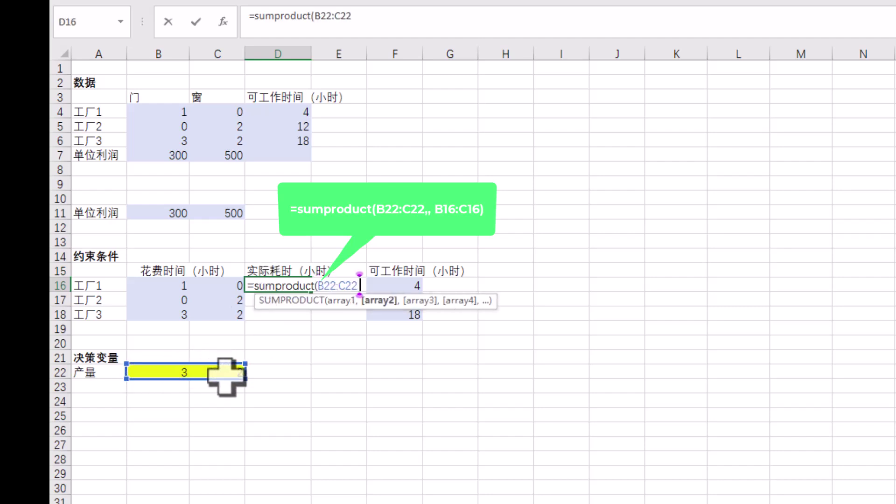
{"action": "left_click_drag", "start_coordinate": [159, 285], "coordinate": [226, 291]}
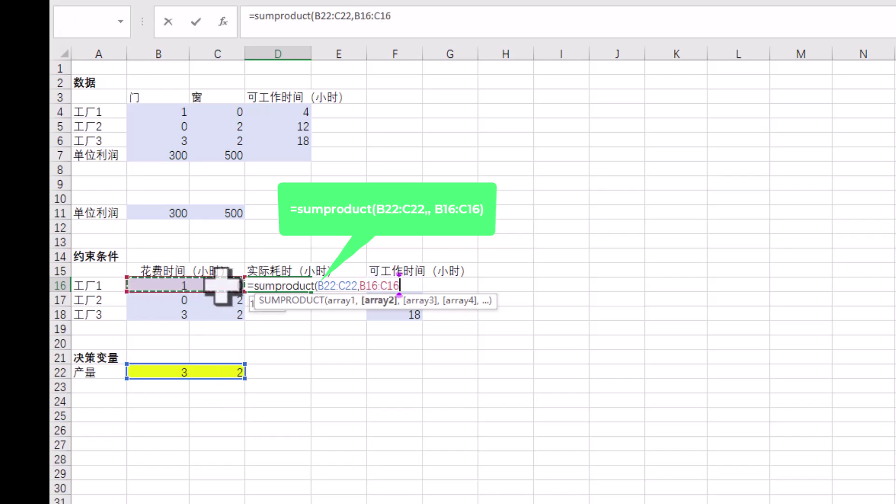
{"action": "key", "text": "Return"}
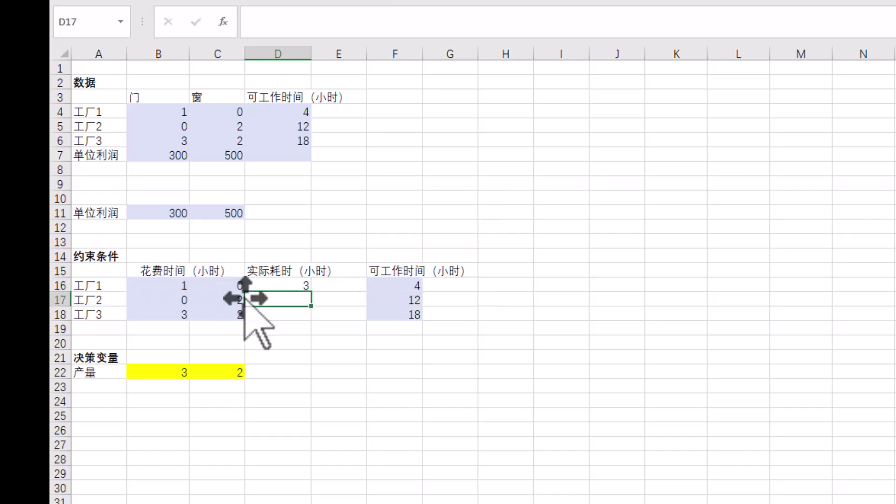
{"action": "double_click", "coordinate": [275, 285]}
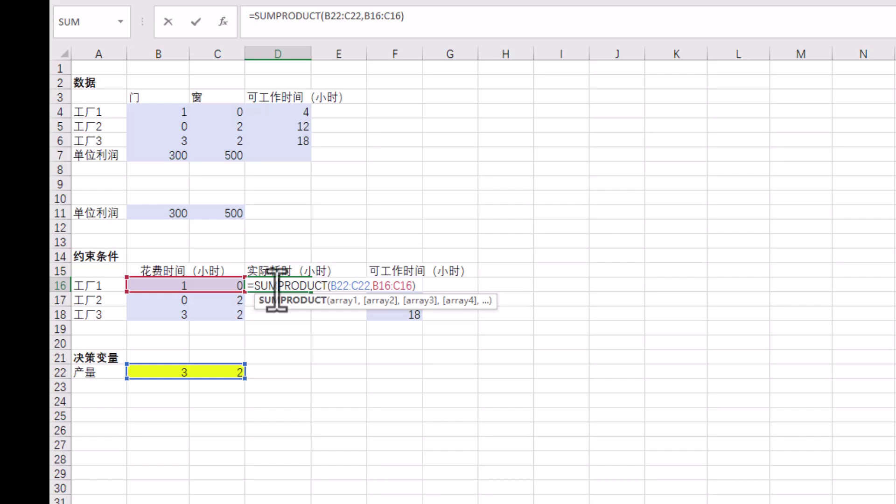
{"action": "left_click", "coordinate": [331, 286]}
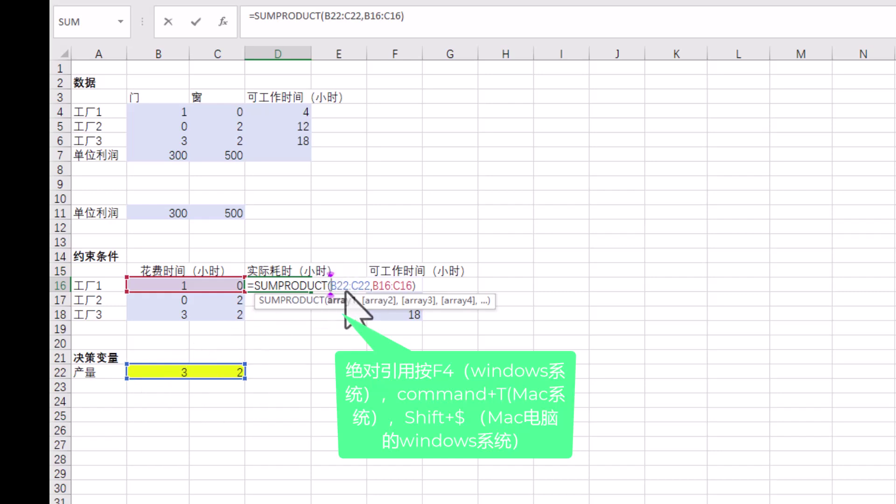
Step: Make the production range in D16 absolute as $B$22:$C$22
{"action": "type", "text": "$"}
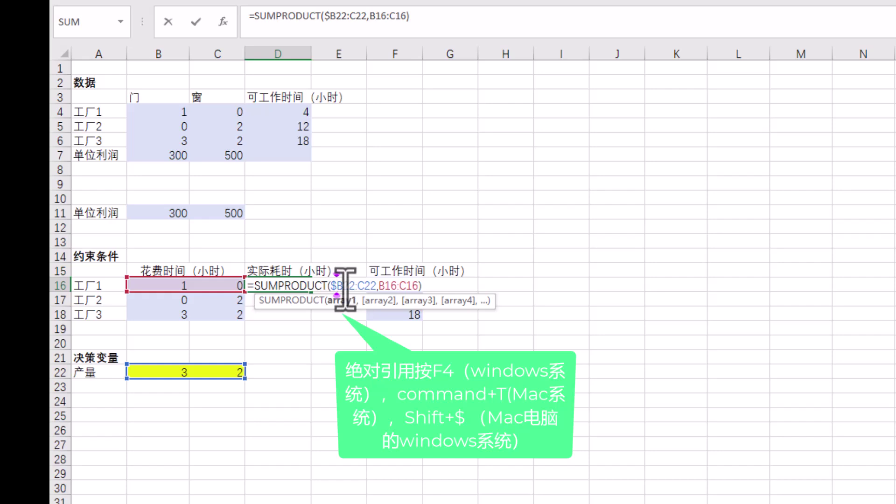
{"action": "left_click", "coordinate": [343, 285]}
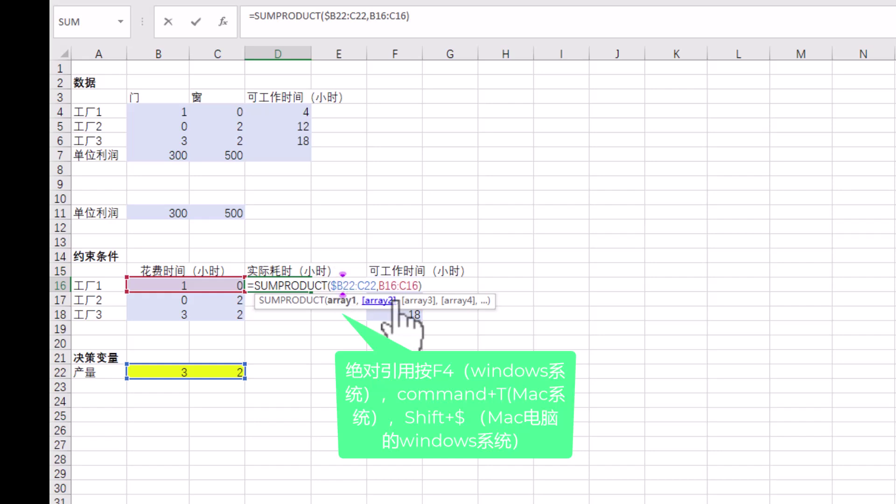
{"action": "type", "text": "$"}
{"action": "left_click", "coordinate": [363, 285]}
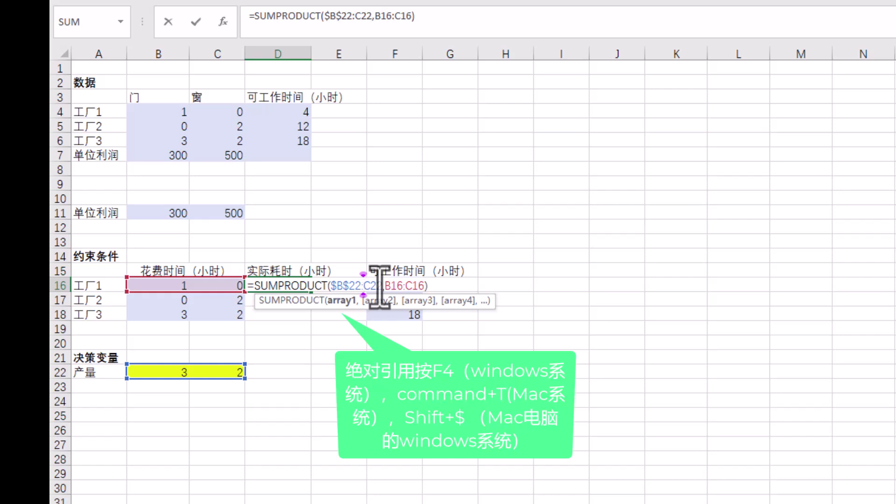
{"action": "type", "text": "$B"}
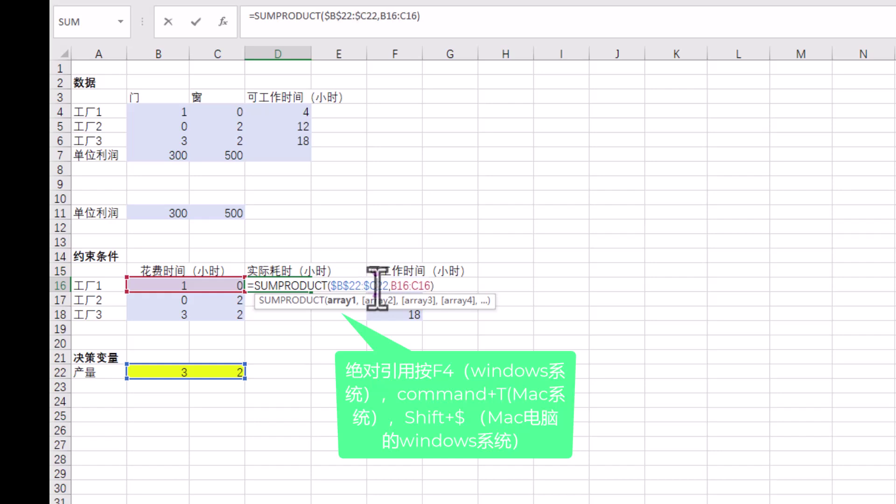
{"action": "type", "text": "$"}
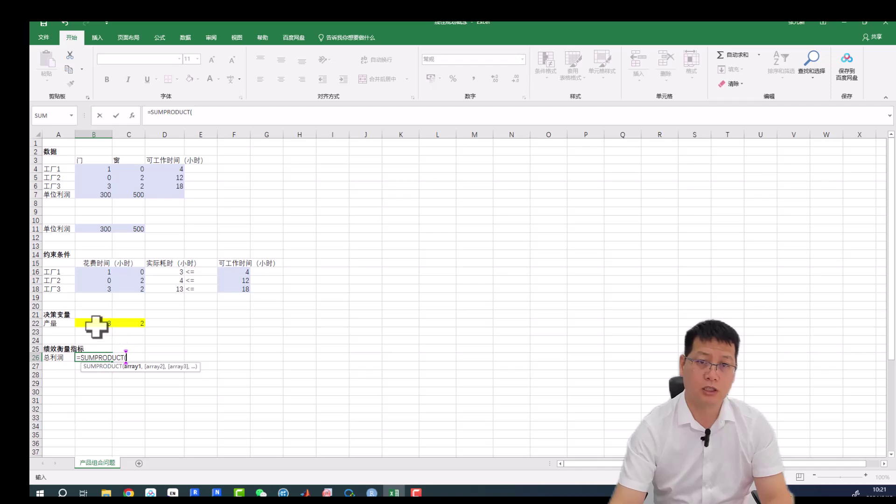
Step: Complete total profit in B26 as =SUMPRODUCT(B22:C22,B11:C11), giving 1900
{"action": "left_click_drag", "start_coordinate": [92, 324], "coordinate": [128, 322]}
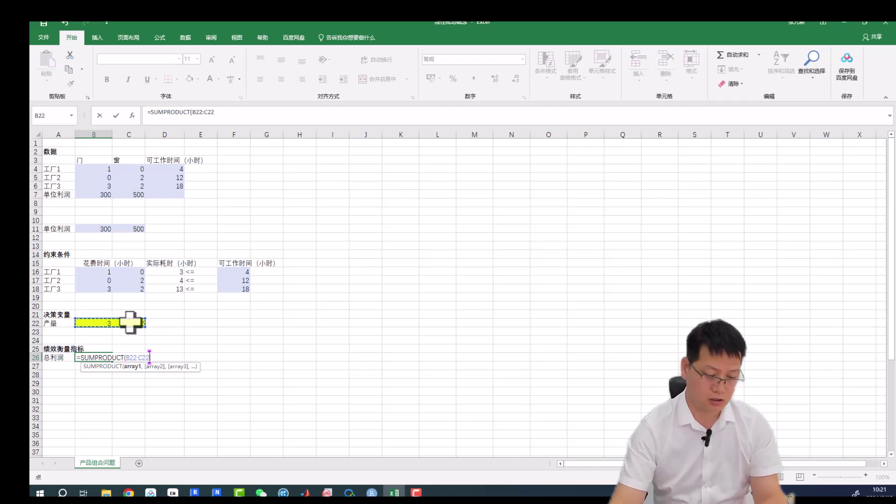
{"action": "type", "text": ","}
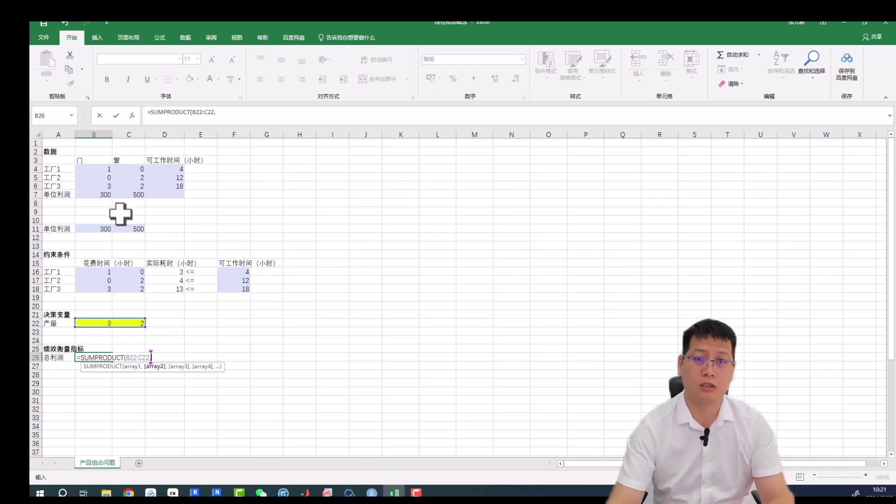
{"action": "left_click_drag", "start_coordinate": [91, 227], "coordinate": [133, 227]}
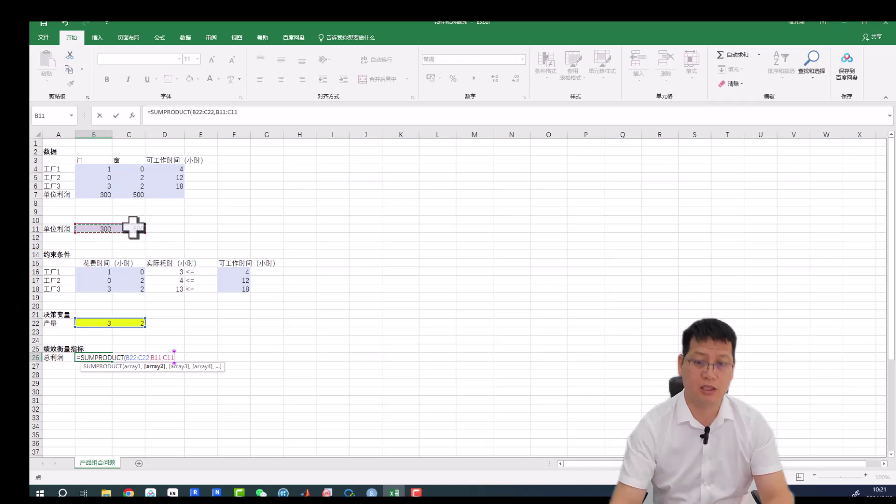
{"action": "key", "text": "Return"}
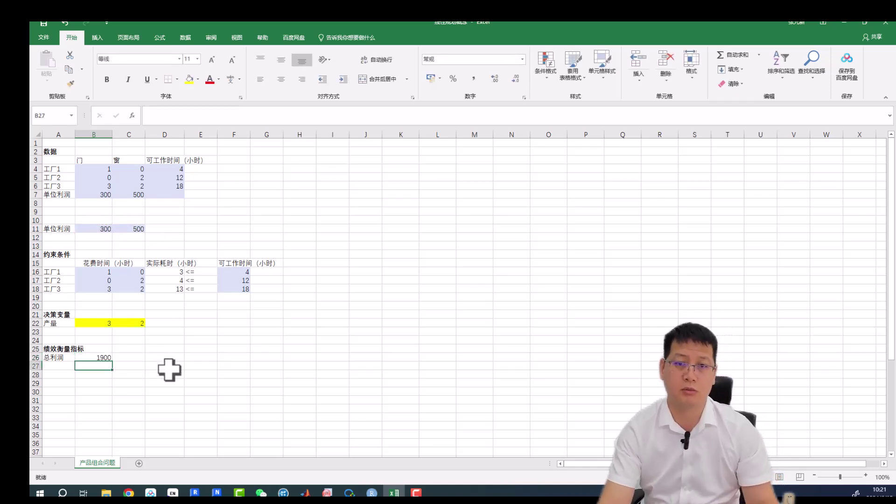
{"action": "left_click", "coordinate": [101, 358]}
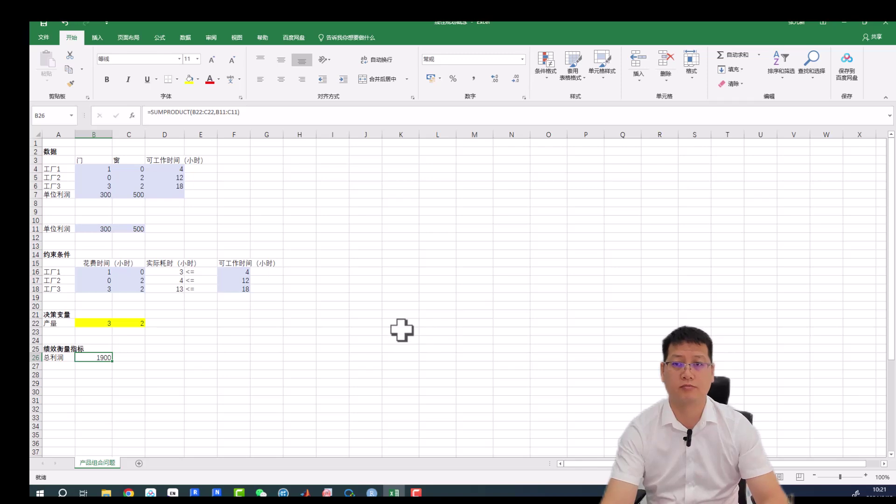
{"action": "left_click", "coordinate": [369, 323]}
{"action": "left_click", "coordinate": [106, 359]}
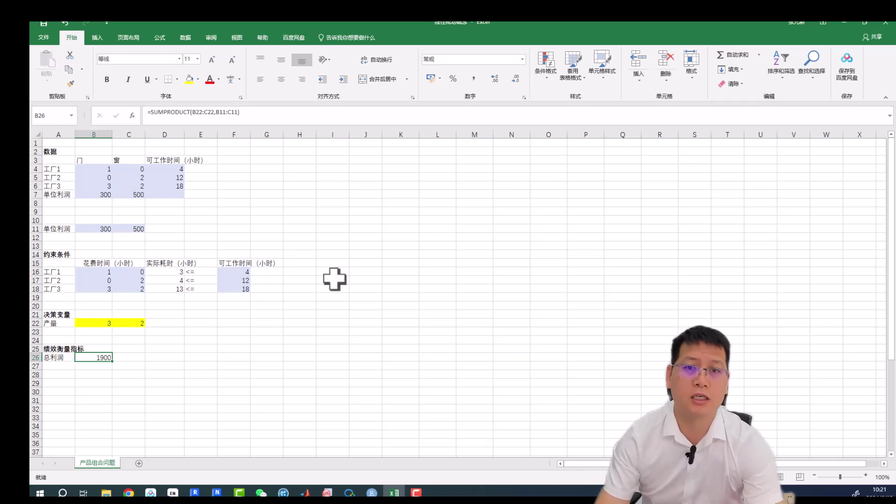
{"action": "left_click", "coordinate": [88, 322]}
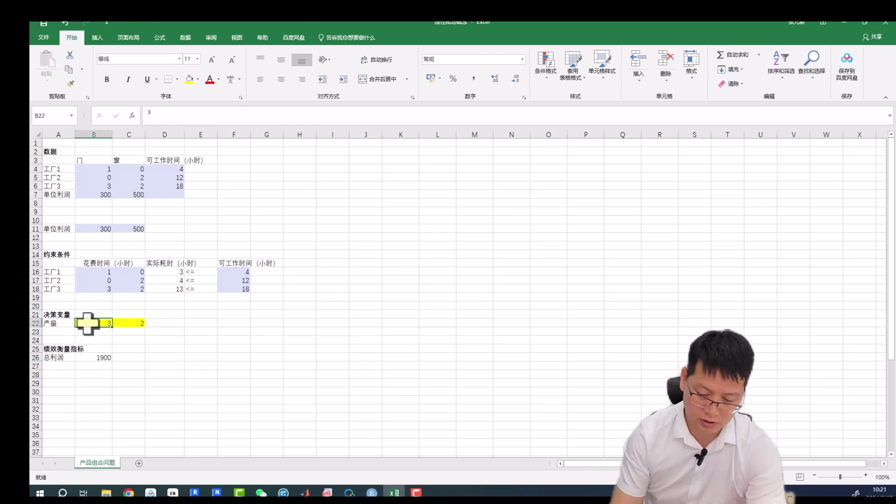
{"action": "type", "text": "5"}
{"action": "left_click", "coordinate": [130, 323]}
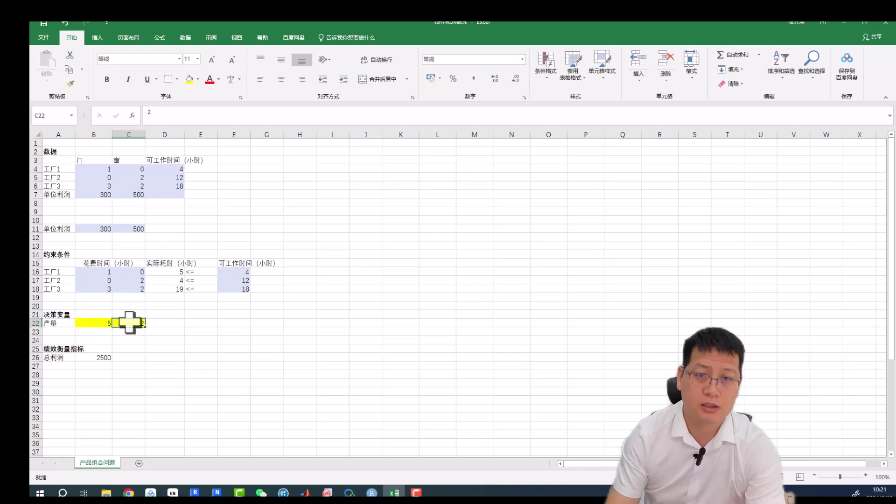
{"action": "type", "text": "6"}
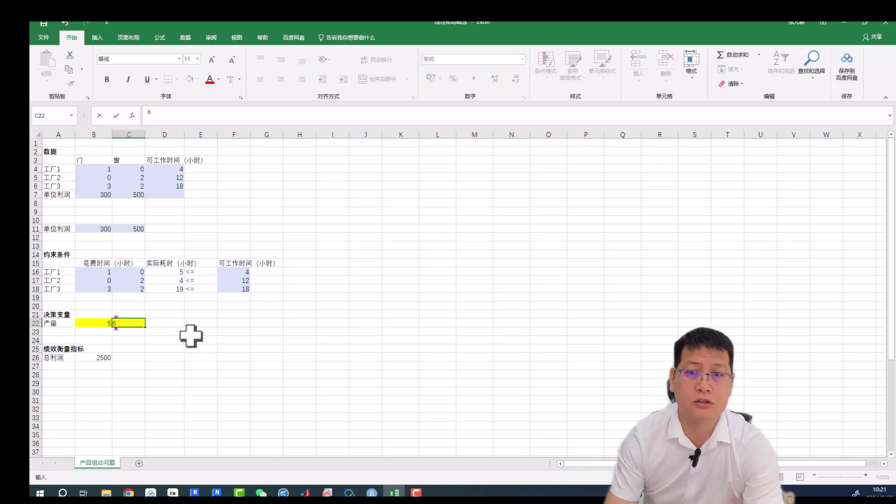
{"action": "left_click", "coordinate": [193, 338]}
{"action": "left_click", "coordinate": [88, 323]}
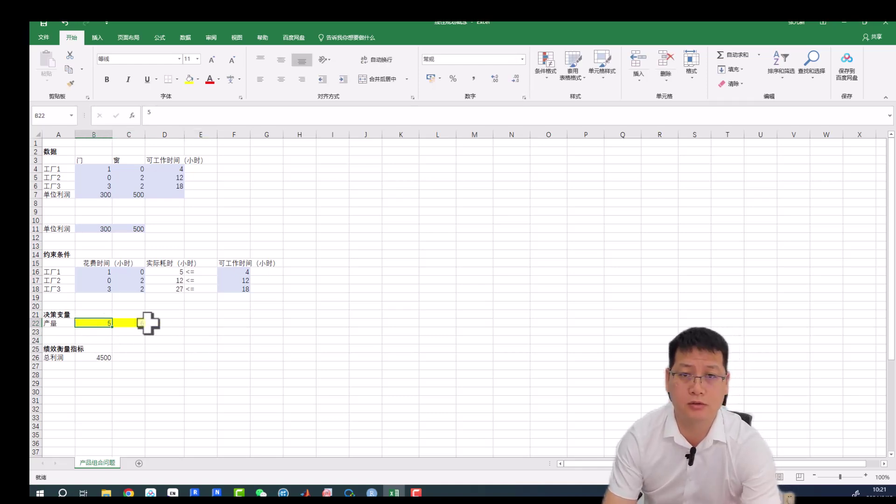
{"action": "left_click", "coordinate": [130, 323]}
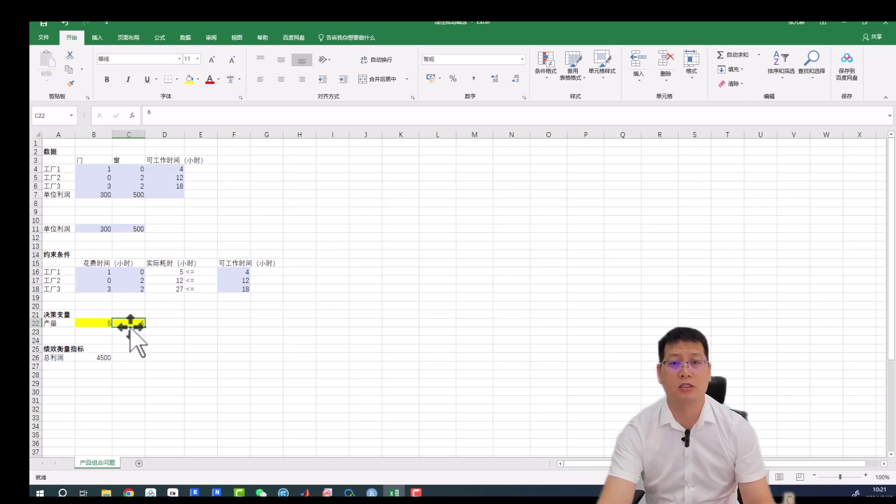
{"action": "left_click", "coordinate": [168, 289]}
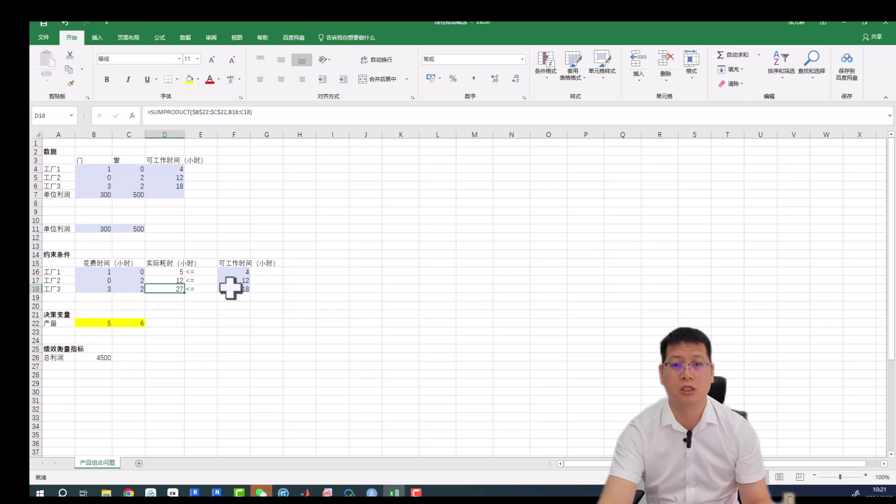
{"action": "left_click", "coordinate": [139, 323]}
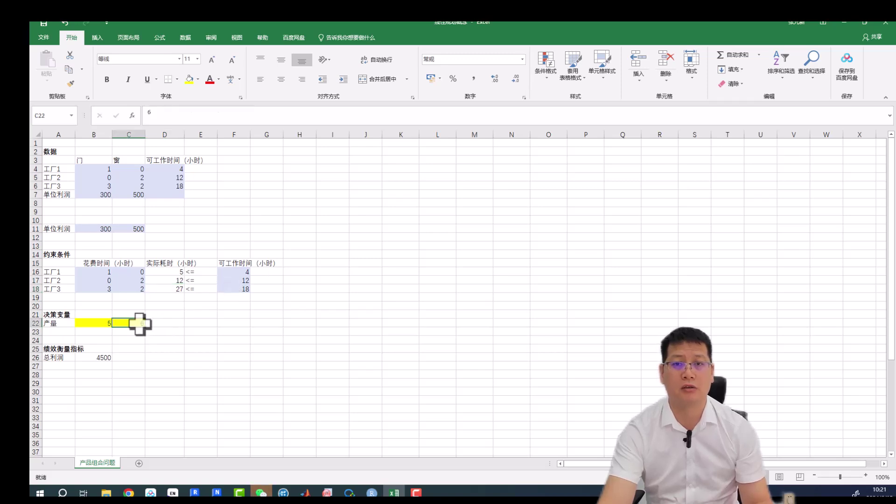
{"action": "left_click", "coordinate": [233, 332]}
{"action": "left_click", "coordinate": [319, 289]}
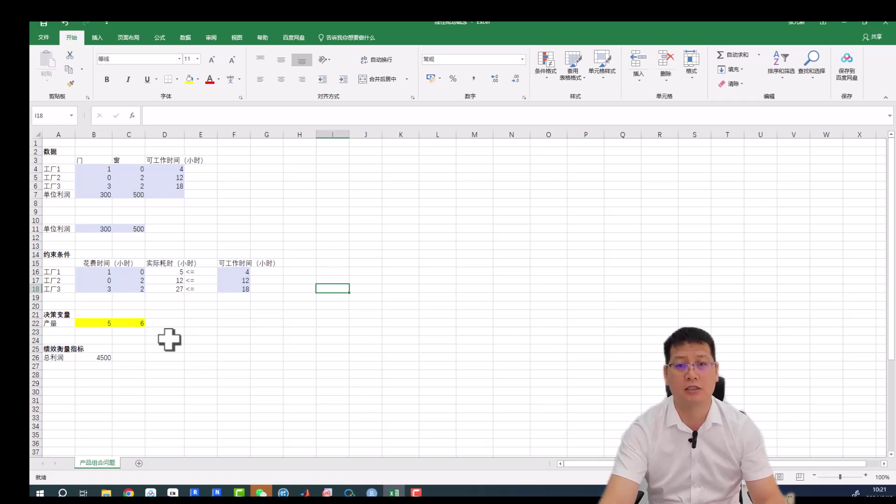
{"action": "left_click", "coordinate": [97, 358]}
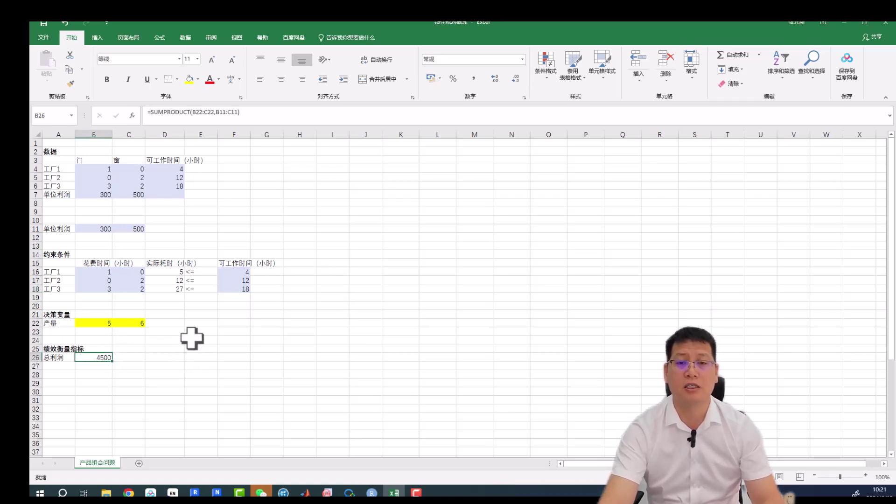
Step: Shade the 4500 total profit cell B26 amber
{"action": "left_click", "coordinate": [197, 79]}
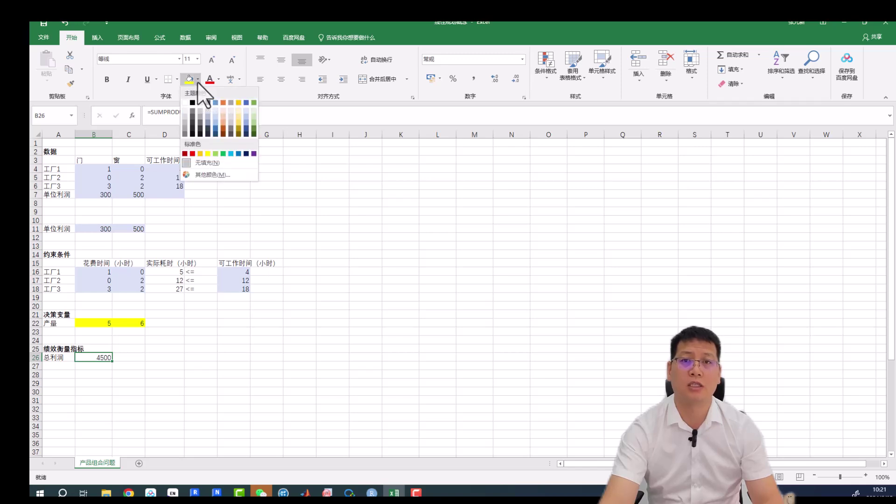
{"action": "left_click", "coordinate": [200, 154]}
{"action": "left_click", "coordinate": [161, 366]}
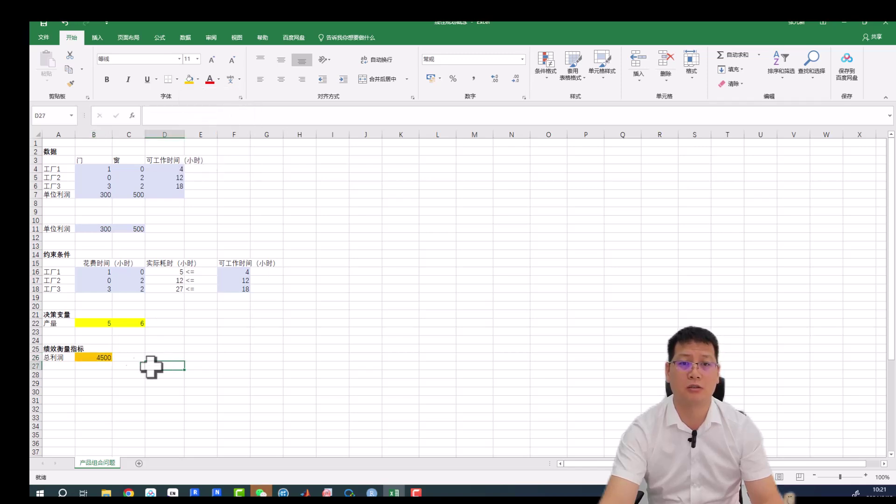
{"action": "left_click", "coordinate": [90, 355]}
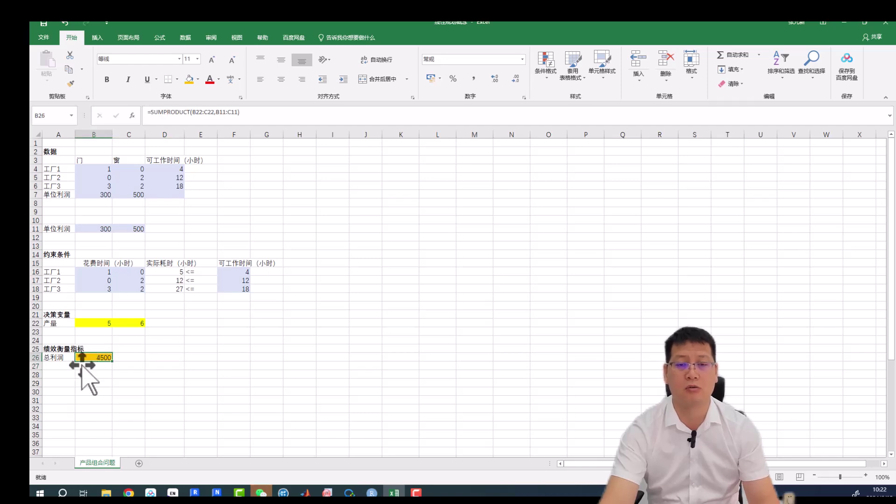
{"action": "left_click", "coordinate": [276, 341]}
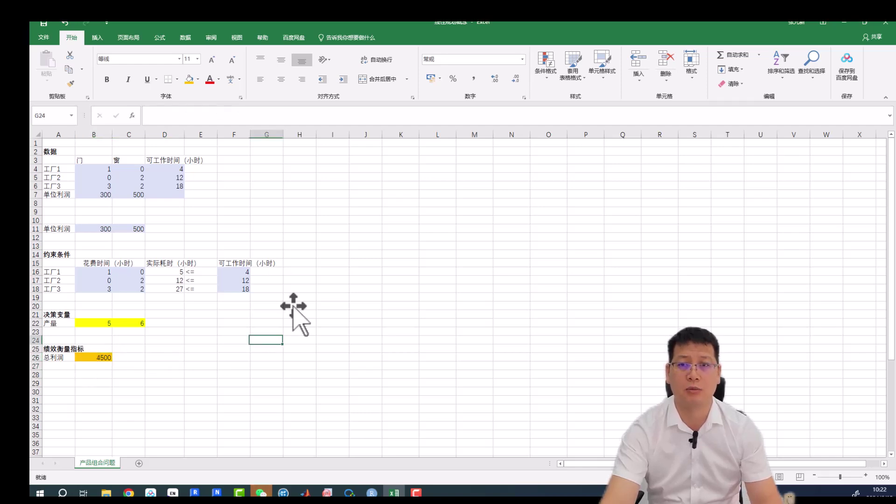
{"action": "left_click", "coordinate": [321, 192]}
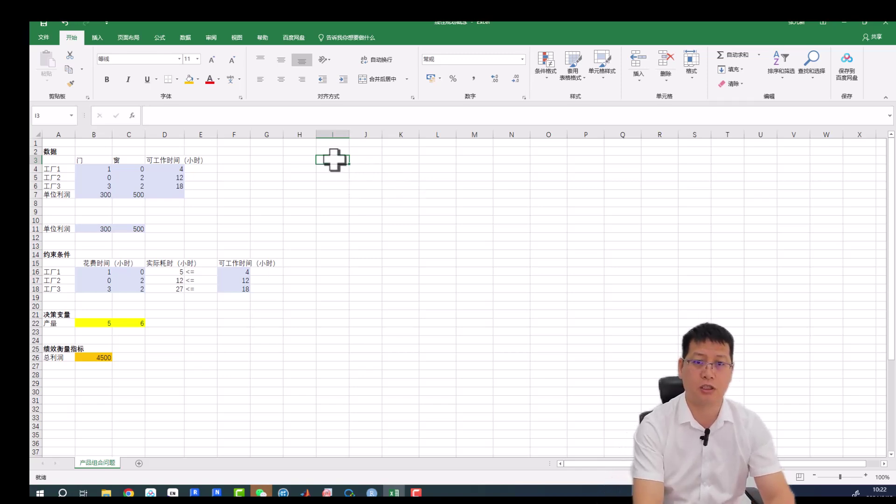
Step: Enter the heading 绩效 in I3 and make it bold
{"action": "type", "text": "jixiao"}
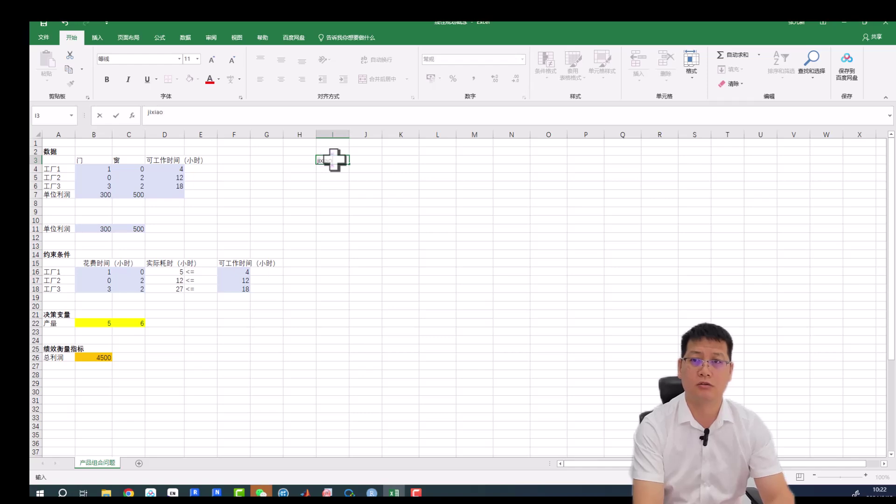
{"action": "type", "text": "jix"}
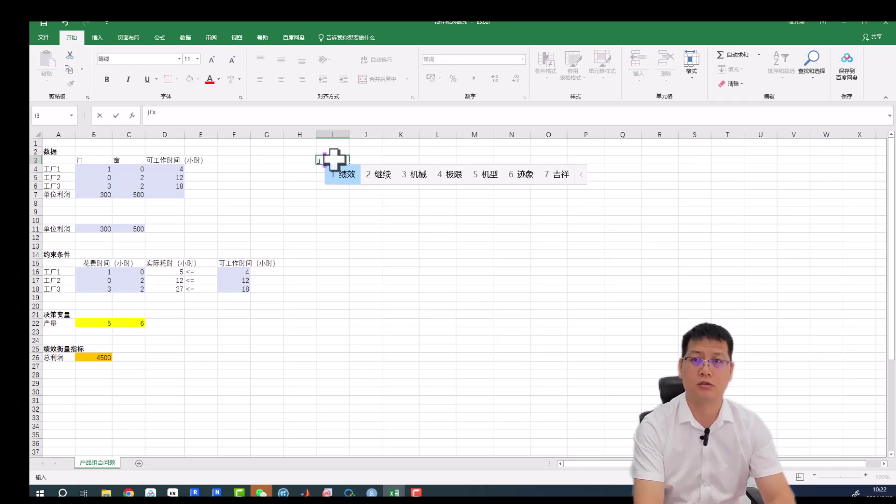
{"action": "type", "text": "iao"}
{"action": "key", "text": "space"}
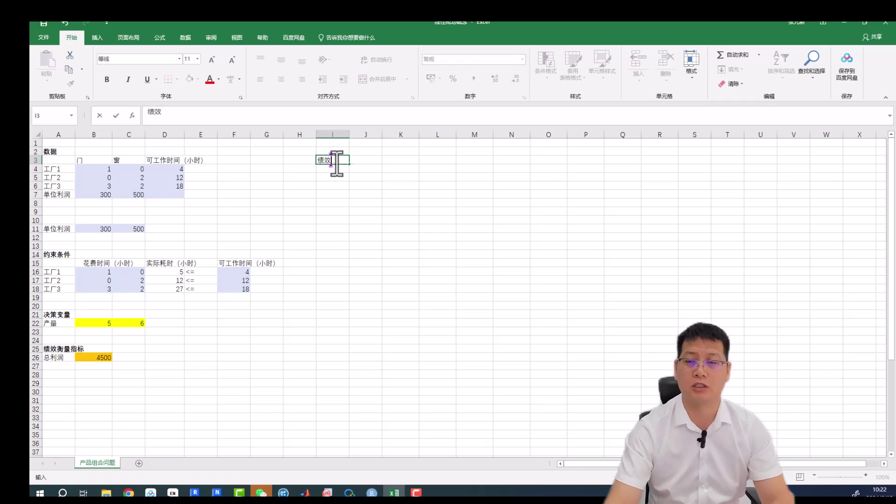
{"action": "left_click", "coordinate": [354, 185]}
{"action": "left_click", "coordinate": [329, 160]}
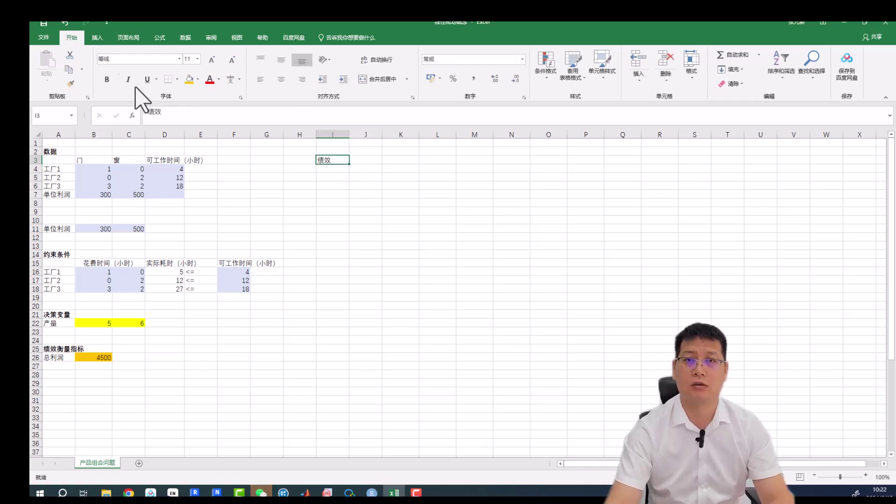
{"action": "left_click", "coordinate": [333, 185]}
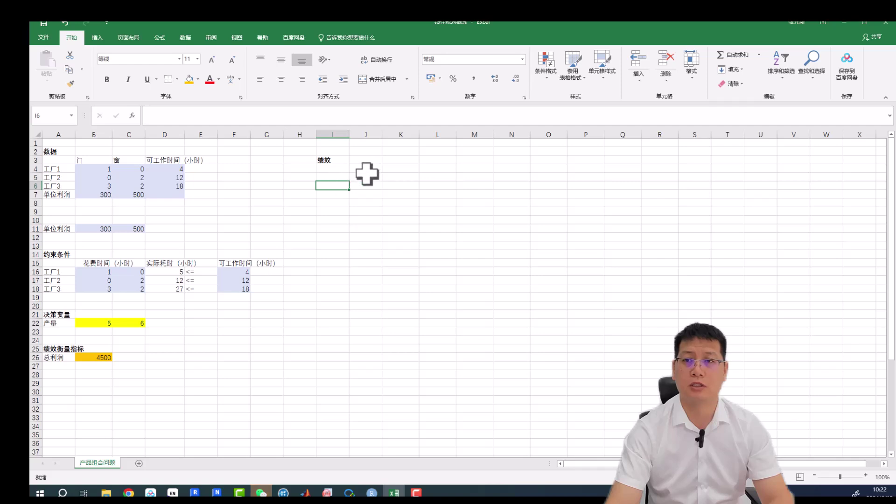
Step: Label the table with 窗 in K4 and 门 in I7
{"action": "left_click_drag", "start_coordinate": [369, 169], "coordinate": [442, 168]}
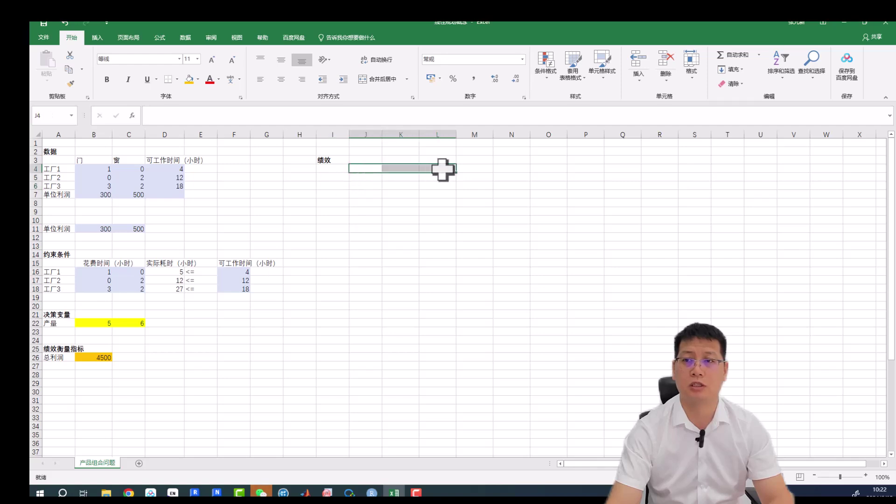
{"action": "left_click", "coordinate": [404, 169]}
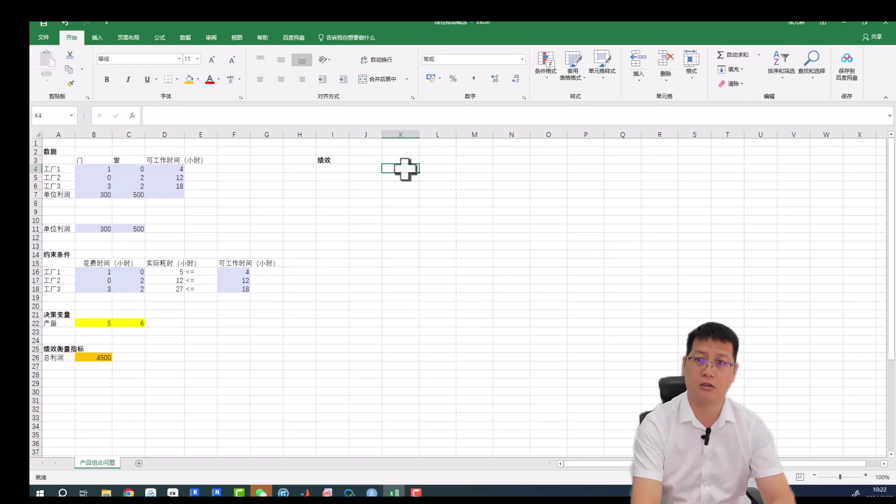
{"action": "type", "text": "chuang"}
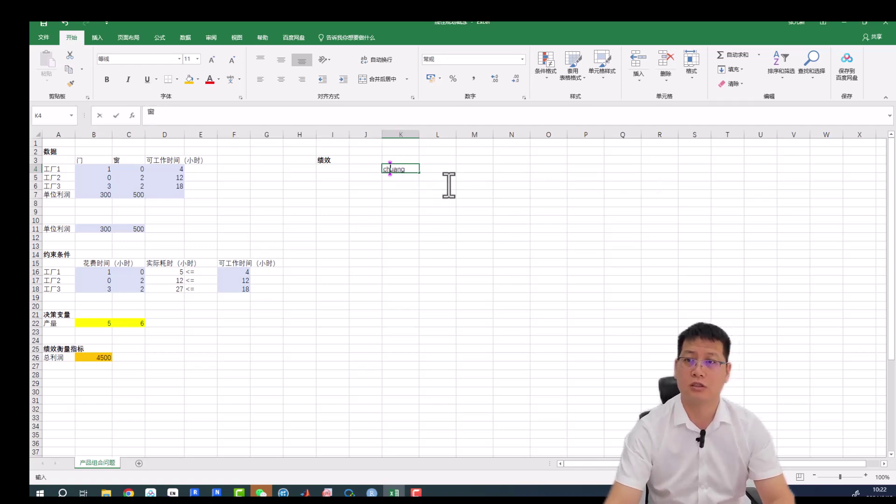
{"action": "key", "text": "space"}
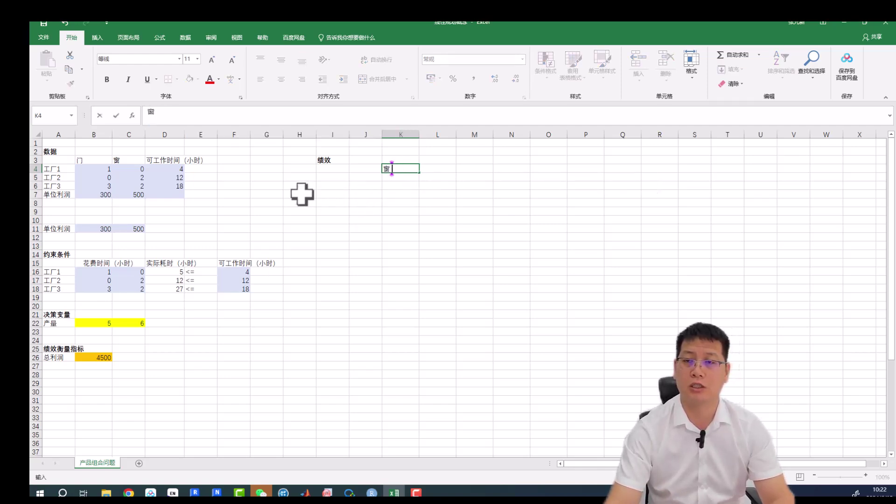
{"action": "left_click", "coordinate": [327, 195]}
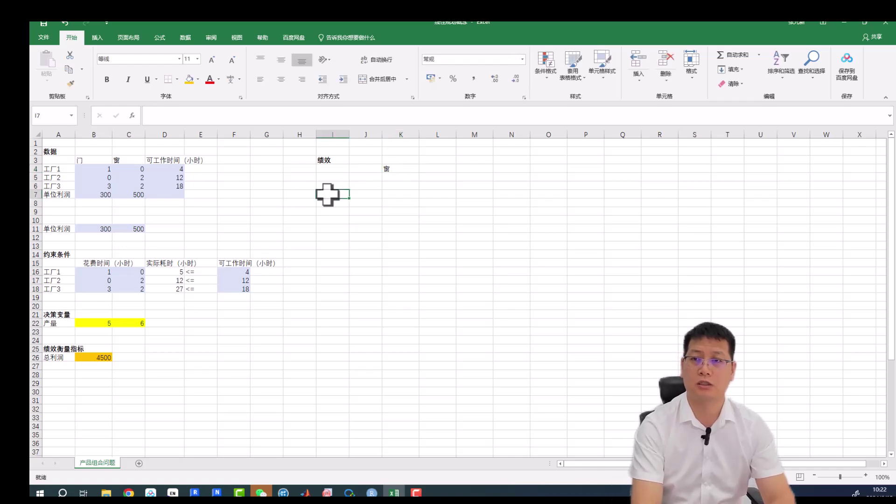
{"action": "type", "text": "m"}
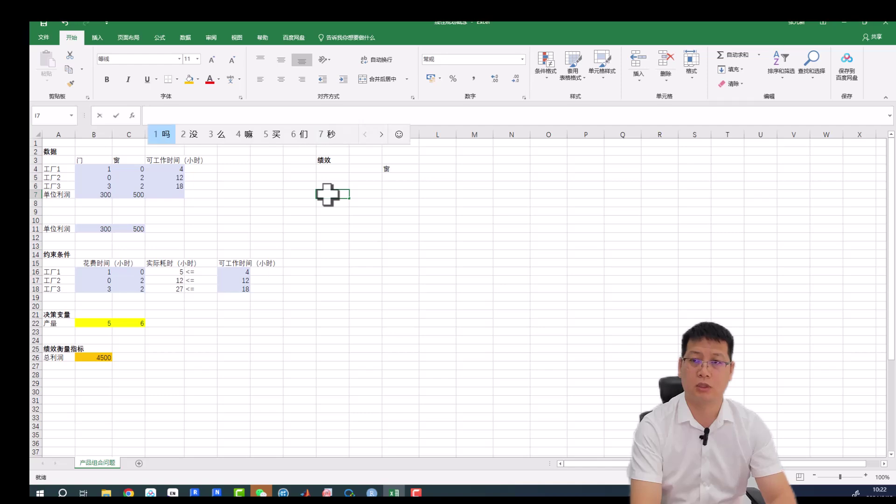
{"action": "type", "text": "en"}
{"action": "key", "text": "space"}
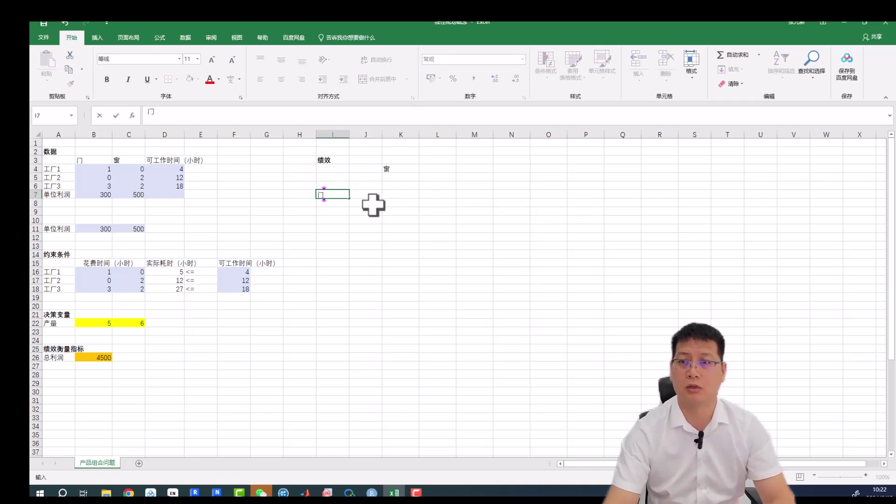
{"action": "left_click", "coordinate": [369, 202]}
Step: Fill quantities 1–8 down J6:J13 for doors and across K5:R5 for windows
{"action": "left_click", "coordinate": [367, 184]}
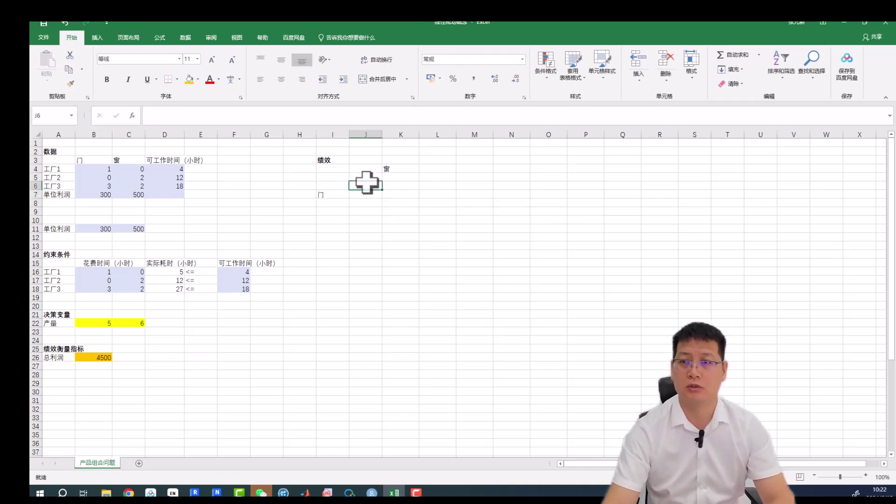
{"action": "type", "text": "1"}
{"action": "left_click", "coordinate": [360, 217]}
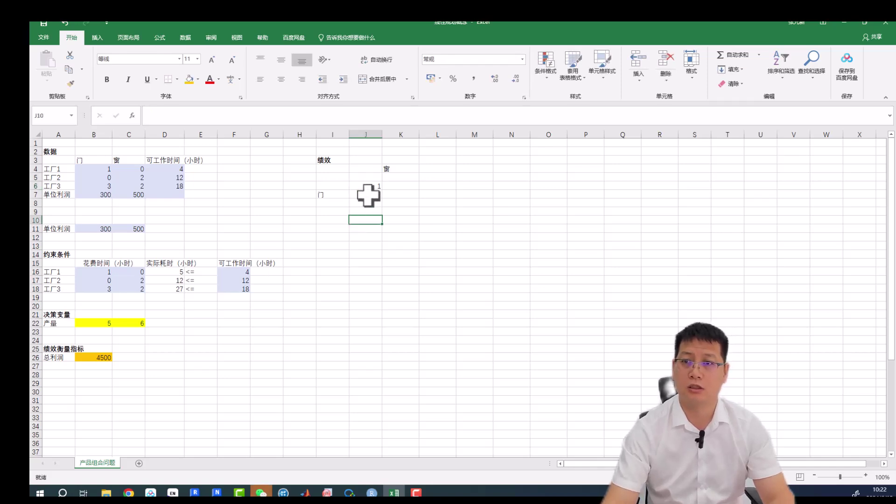
{"action": "left_click", "coordinate": [372, 186]}
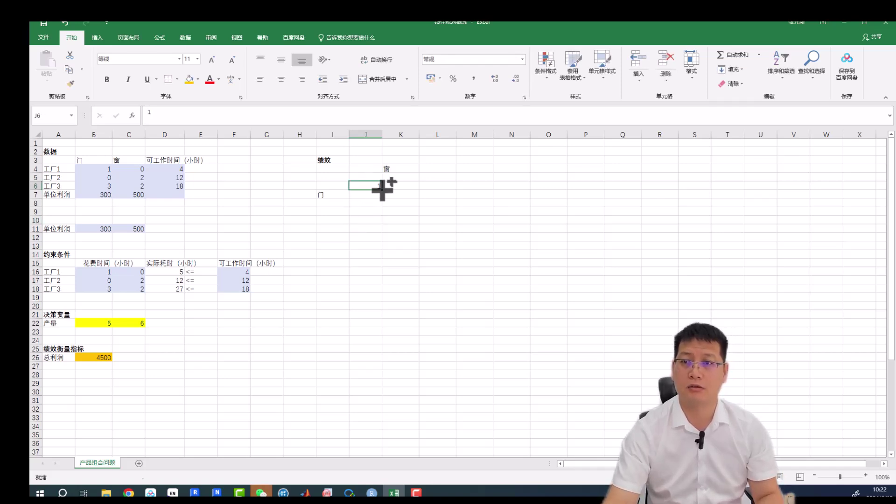
{"action": "left_click_drag", "start_coordinate": [381, 190], "coordinate": [379, 248]}
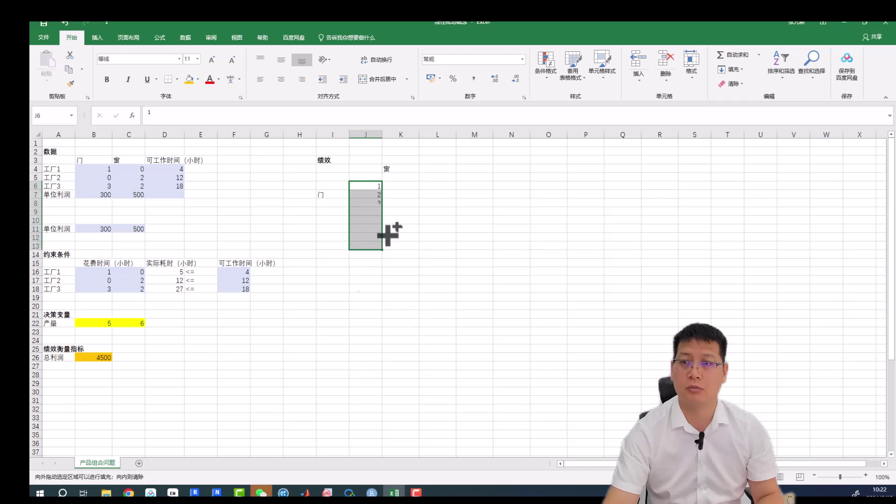
{"action": "left_click", "coordinate": [396, 177]}
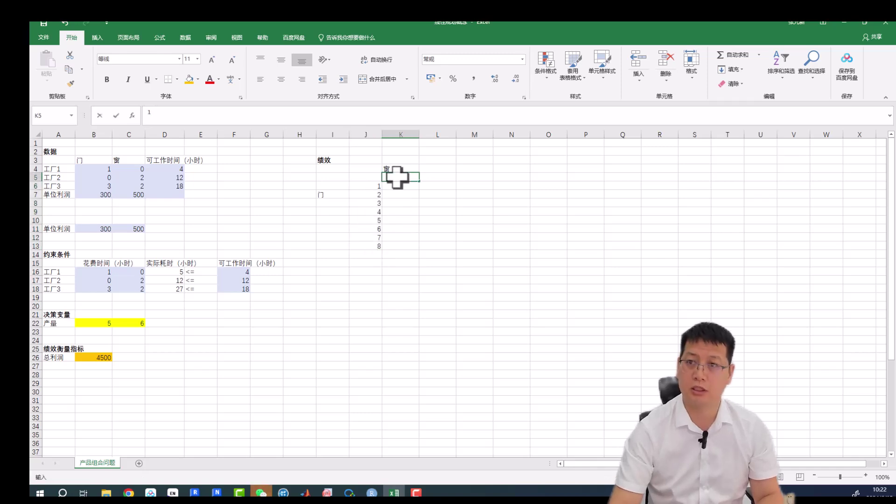
{"action": "left_click", "coordinate": [408, 179]}
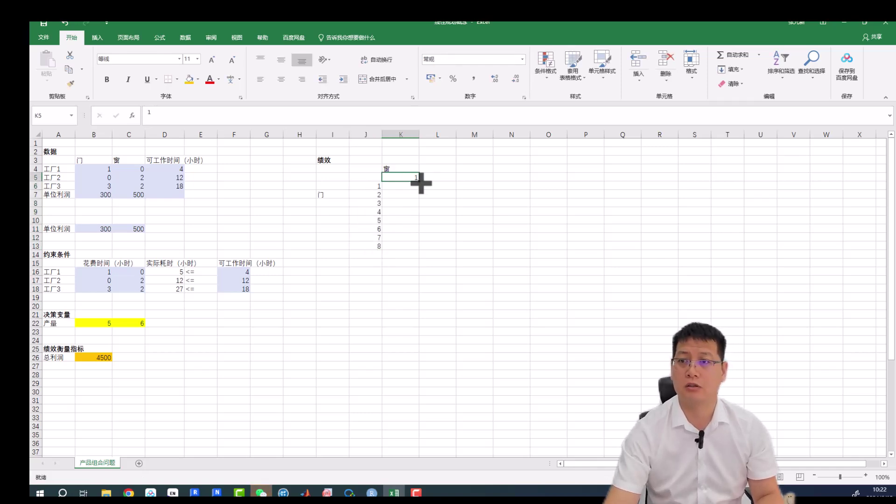
{"action": "left_click_drag", "start_coordinate": [418, 181], "coordinate": [659, 176]}
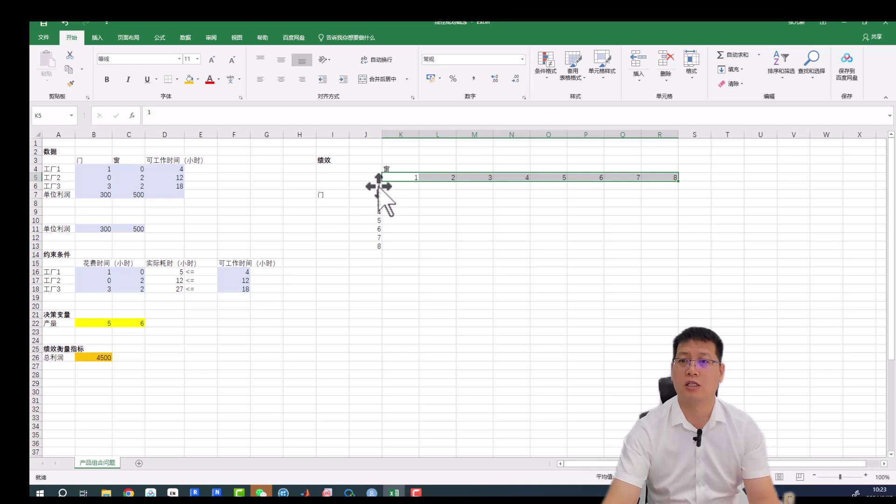
{"action": "left_click_drag", "start_coordinate": [369, 186], "coordinate": [369, 245]}
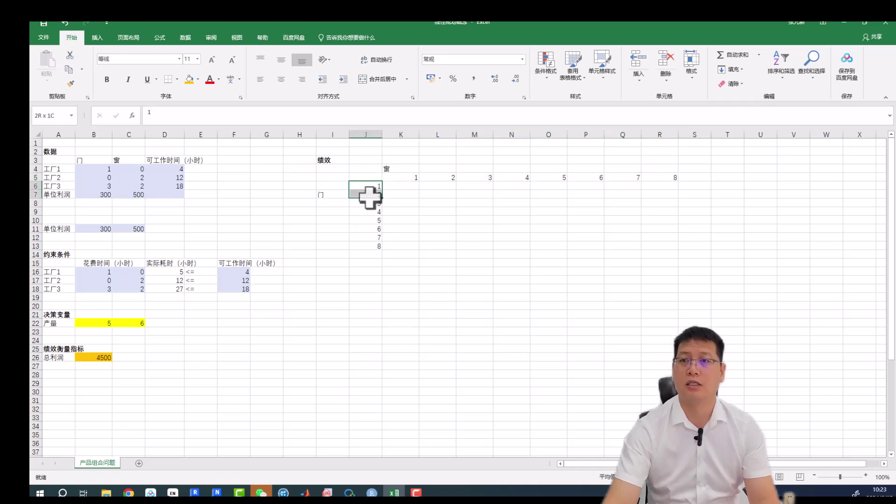
Step: Merge I6:I13 for the 门 label and centre it vertically
{"action": "left_click", "coordinate": [405, 176]}
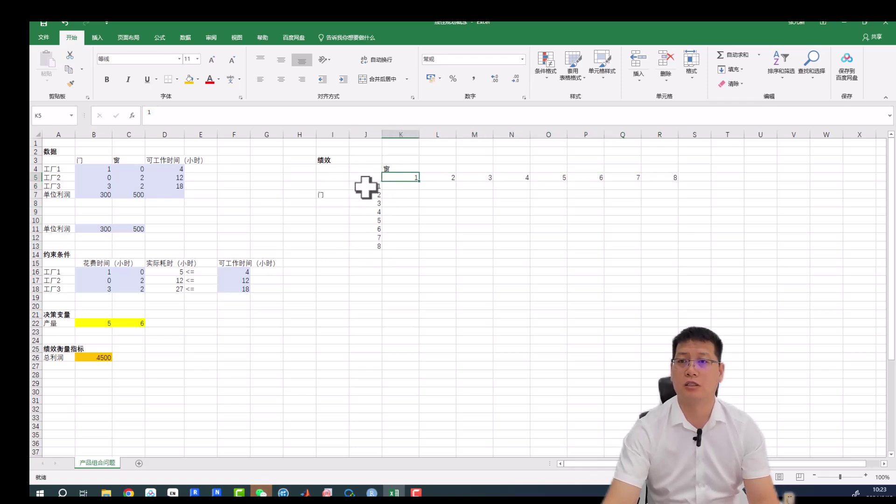
{"action": "left_click", "coordinate": [366, 185]}
{"action": "left_click", "coordinate": [407, 179]}
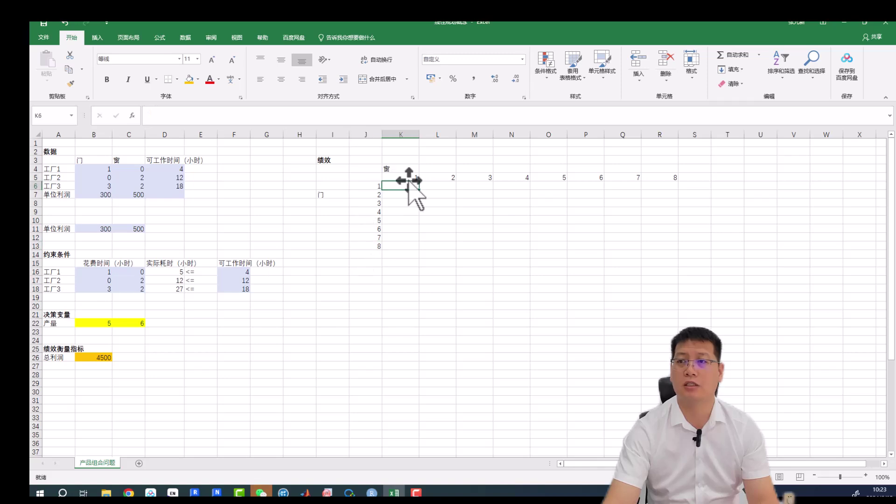
{"action": "left_click", "coordinate": [634, 178]}
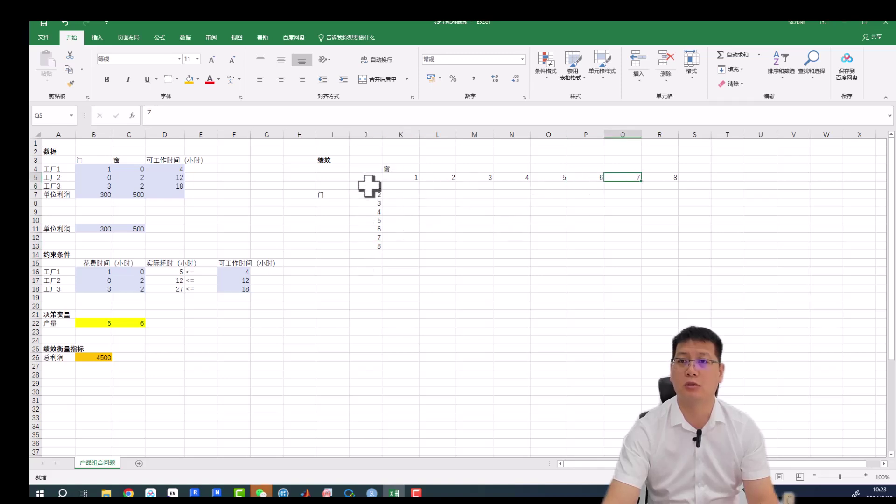
{"action": "left_click", "coordinate": [326, 177]}
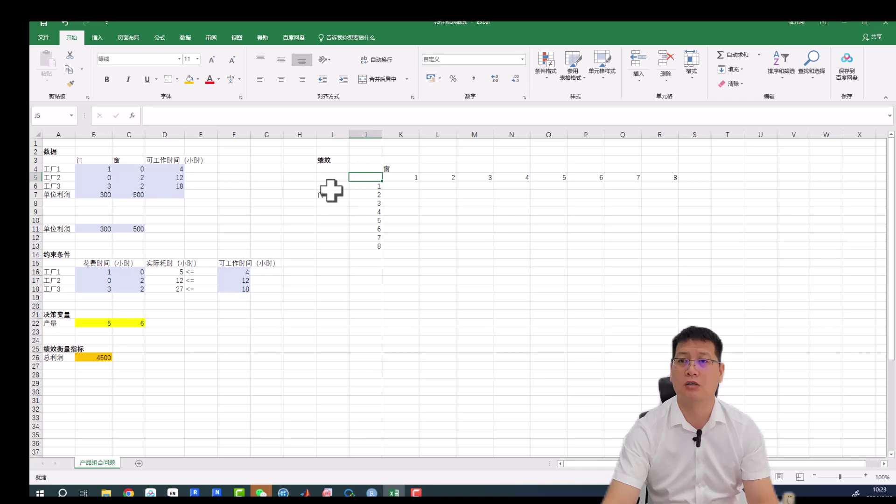
{"action": "left_click_drag", "start_coordinate": [332, 187], "coordinate": [333, 248]}
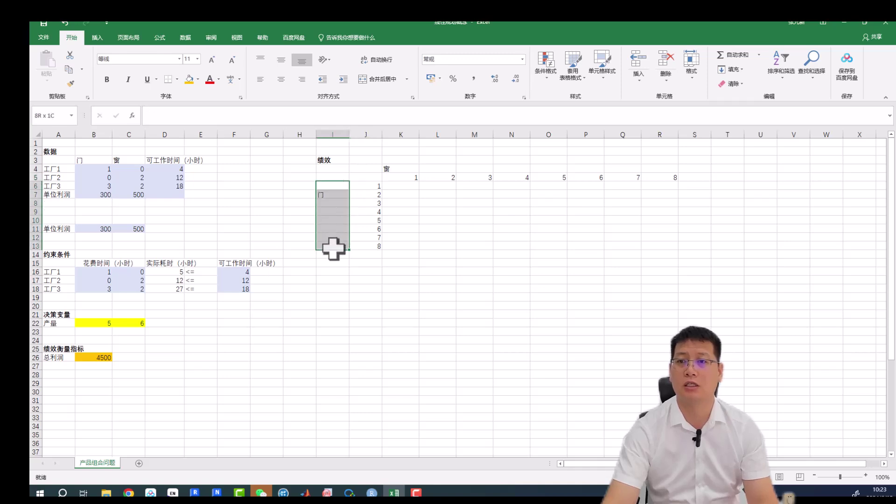
{"action": "left_click", "coordinate": [379, 79]}
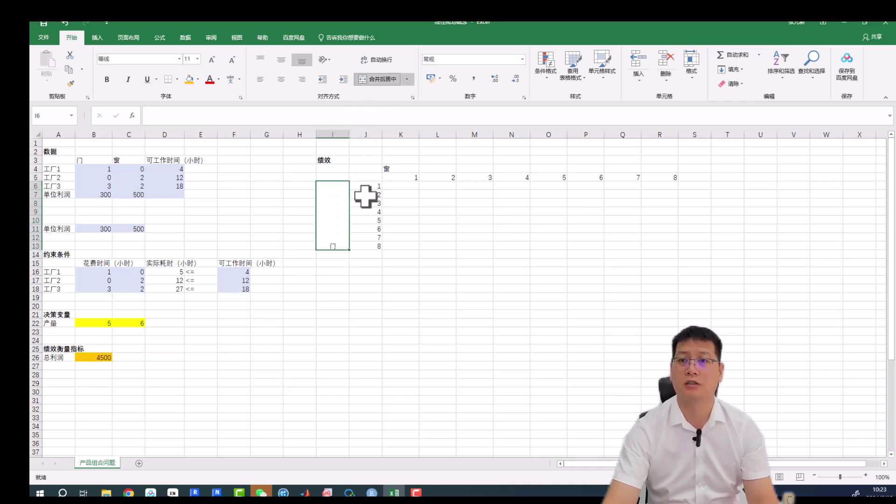
{"action": "left_click", "coordinate": [281, 59]}
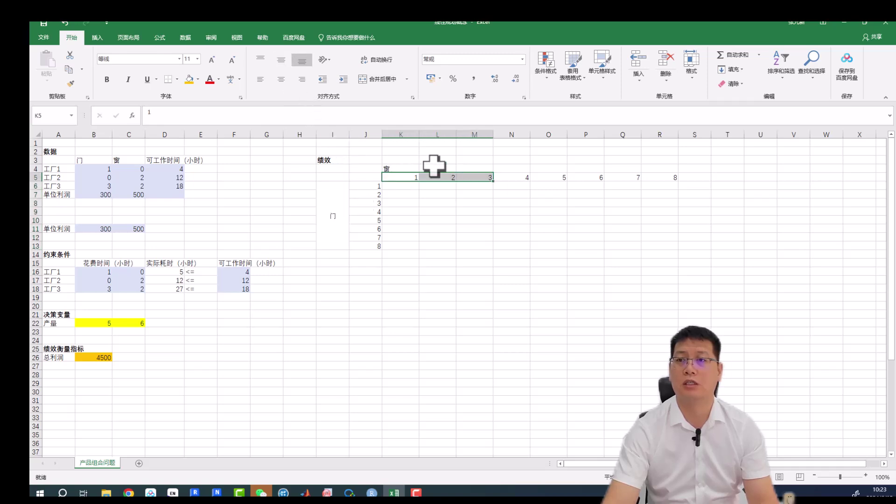
Step: Merge and centre the 窗 label across K4:R4
{"action": "left_click_drag", "start_coordinate": [396, 168], "coordinate": [652, 168]}
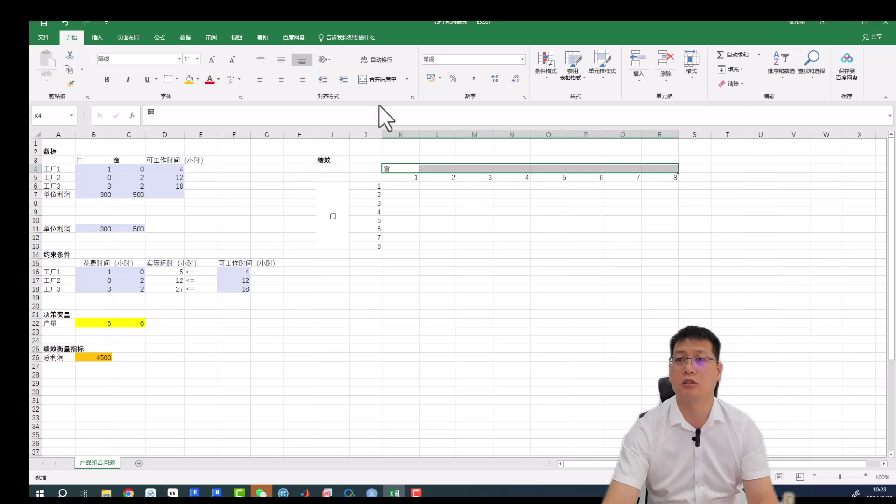
{"action": "left_click", "coordinate": [378, 79]}
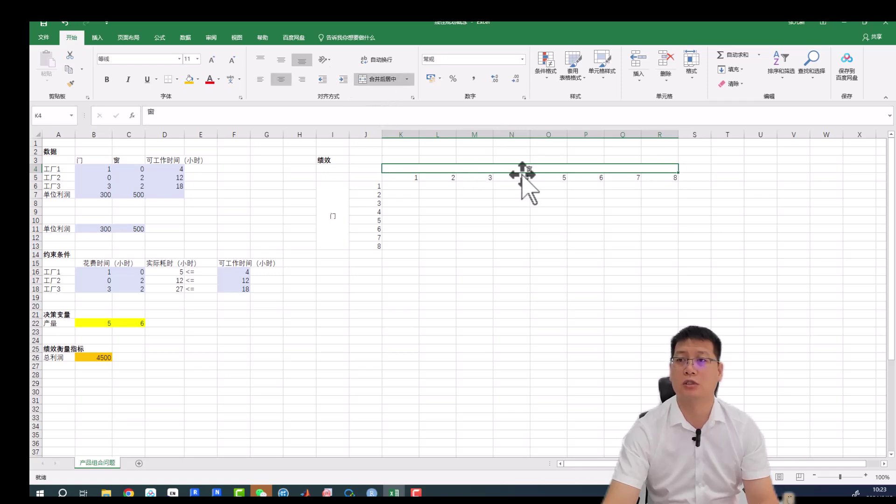
{"action": "left_click", "coordinate": [476, 228]}
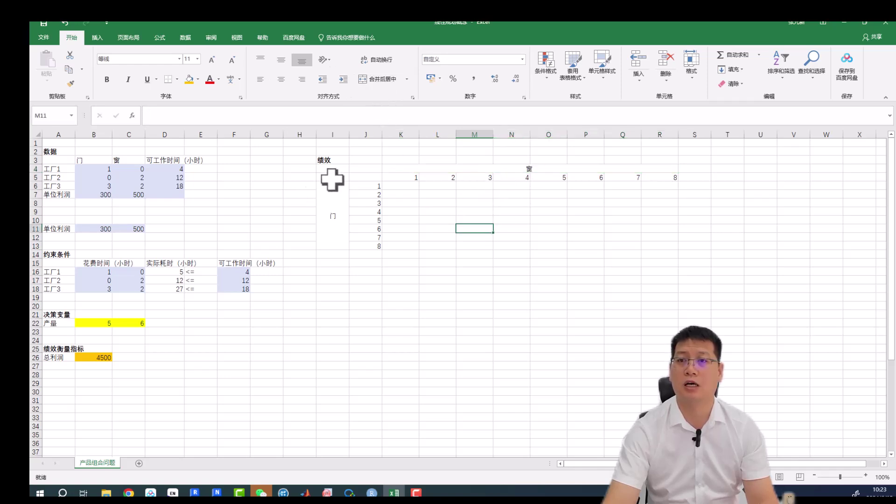
{"action": "left_click", "coordinate": [401, 169]}
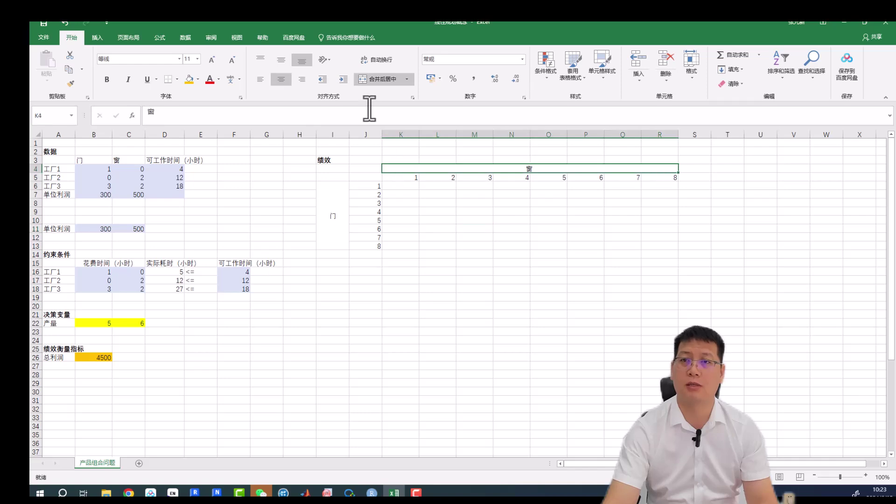
Step: Give the 窗 and 门 header cells a light grey fill
{"action": "left_click", "coordinate": [198, 79]}
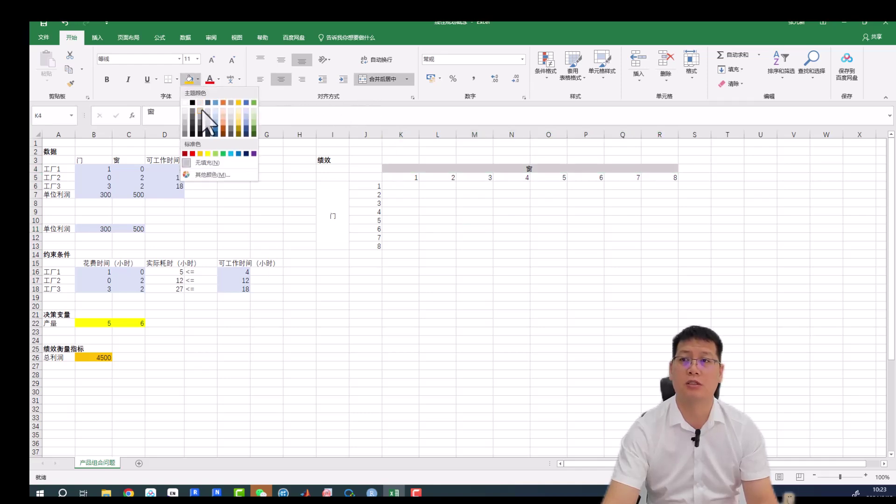
{"action": "left_click", "coordinate": [185, 111]}
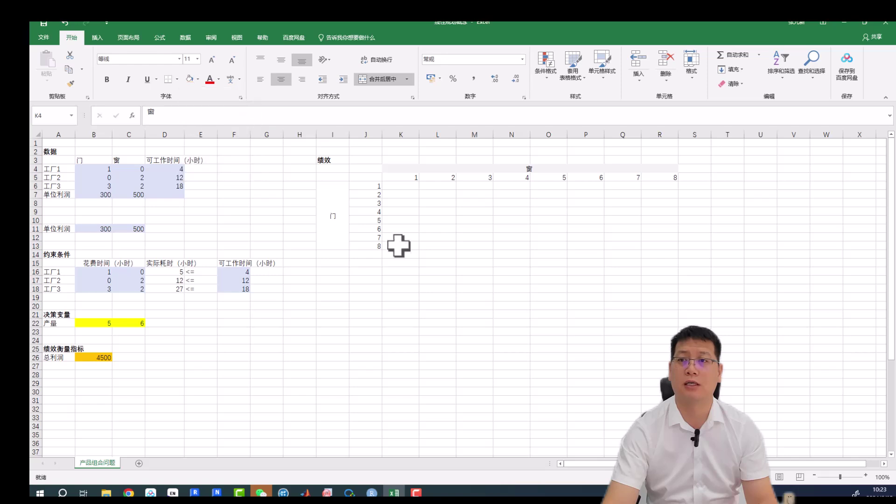
{"action": "left_click", "coordinate": [335, 200]}
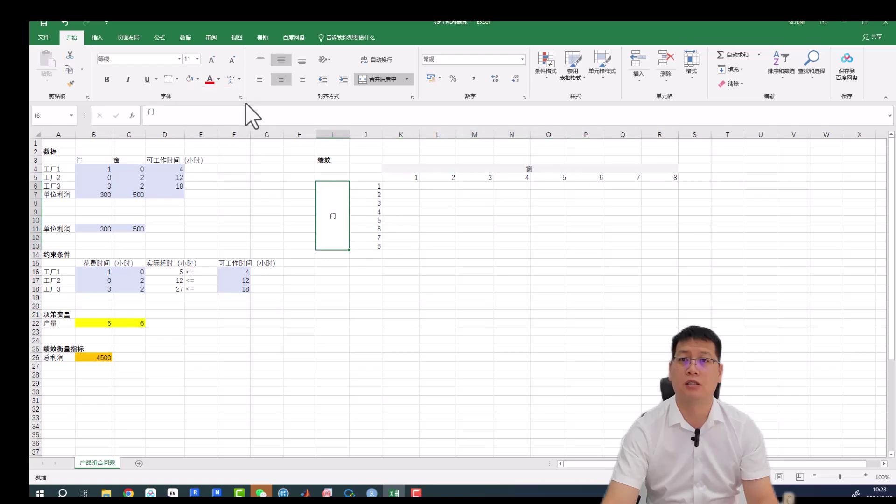
{"action": "left_click", "coordinate": [191, 82]}
{"action": "left_click", "coordinate": [502, 228]}
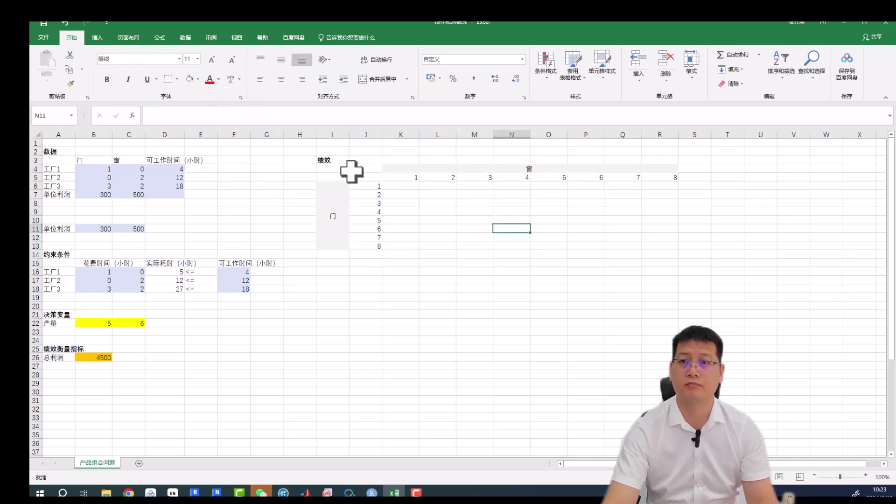
Step: Move 绩效 from I3 to J3 and copy the whole table I3:R13
{"action": "left_click", "coordinate": [323, 158]}
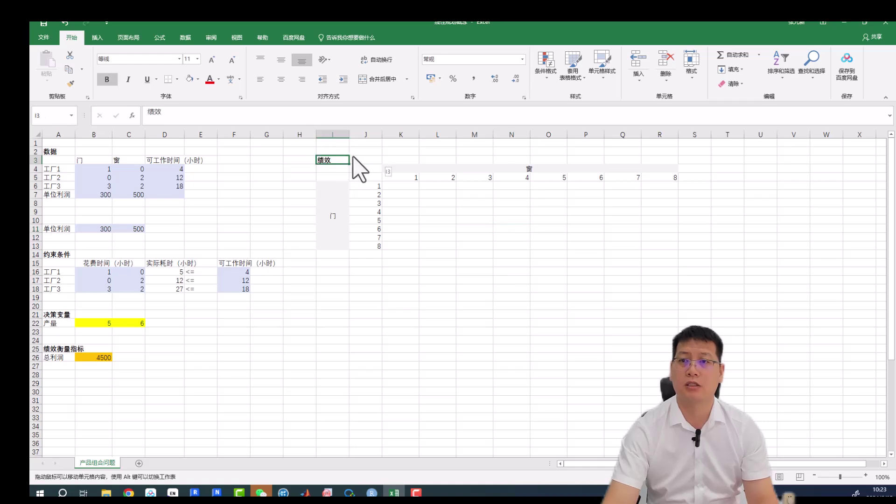
{"action": "left_click_drag", "start_coordinate": [349, 161], "coordinate": [362, 159]}
{"action": "left_click", "coordinate": [511, 254]}
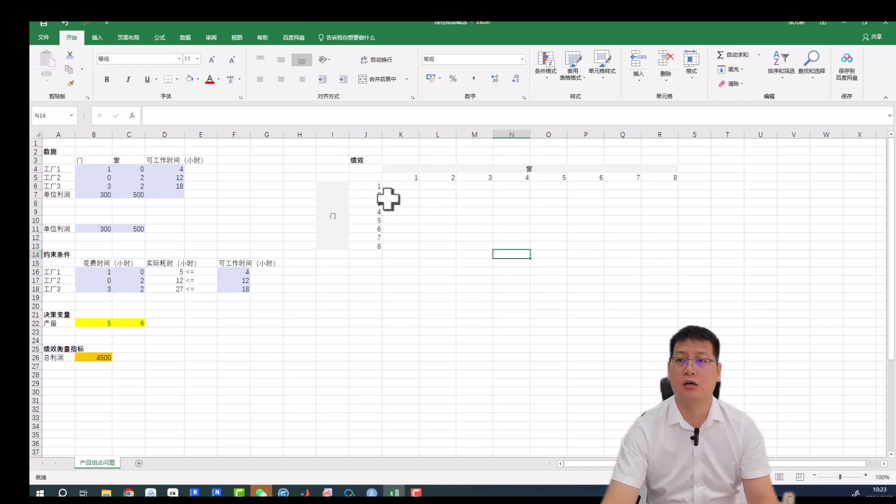
{"action": "left_click_drag", "start_coordinate": [329, 167], "coordinate": [628, 242]}
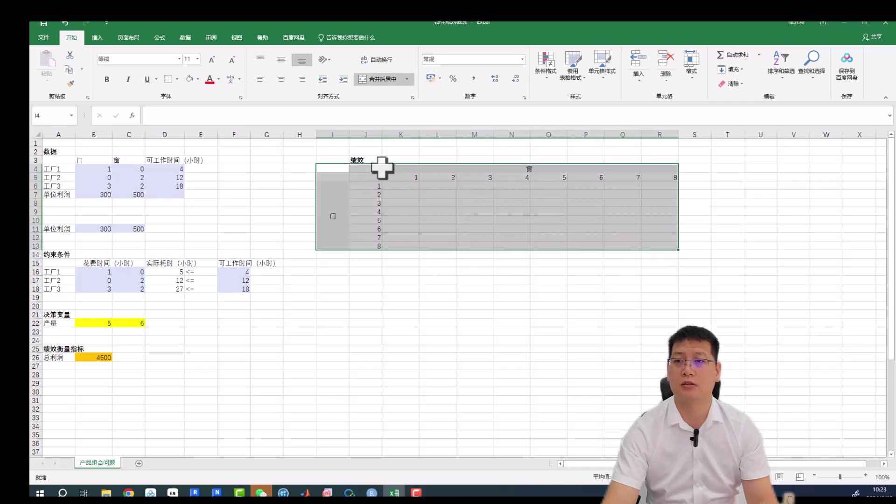
{"action": "left_click_drag", "start_coordinate": [333, 160], "coordinate": [619, 247]}
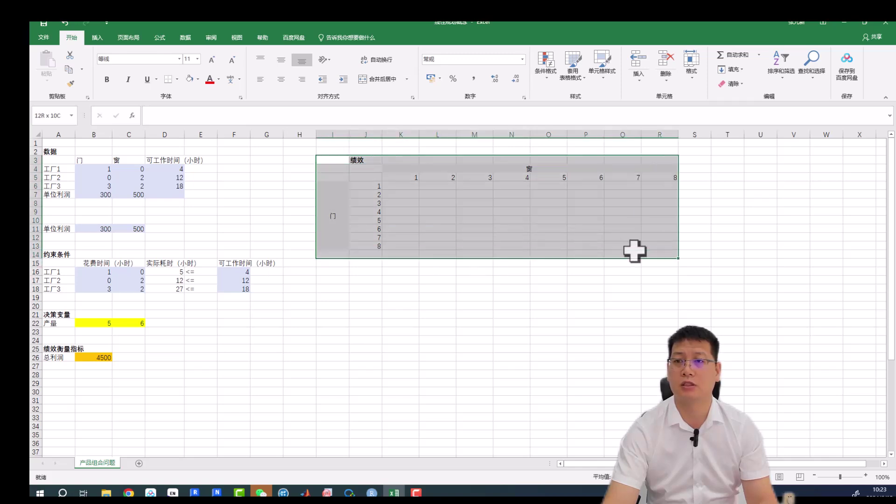
{"action": "right_click", "coordinate": [563, 222]}
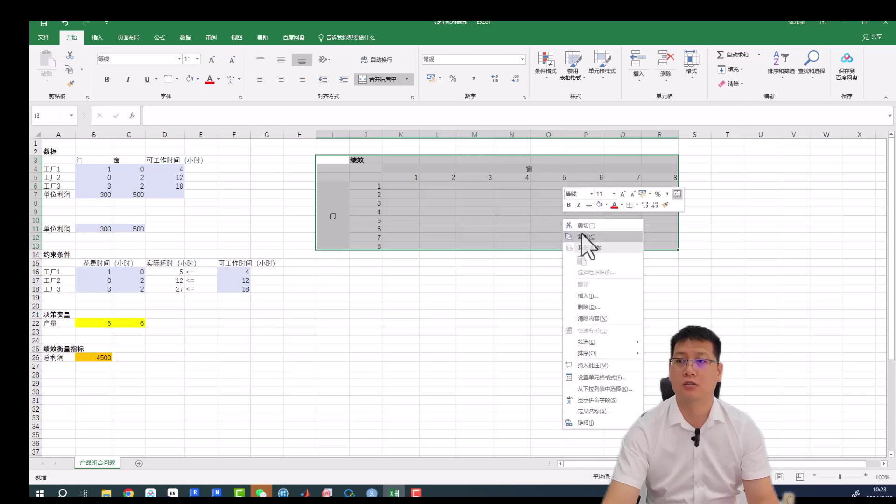
{"action": "left_click", "coordinate": [584, 237]}
Step: Paste the copied 绩效 table at I18
{"action": "right_click", "coordinate": [338, 288]}
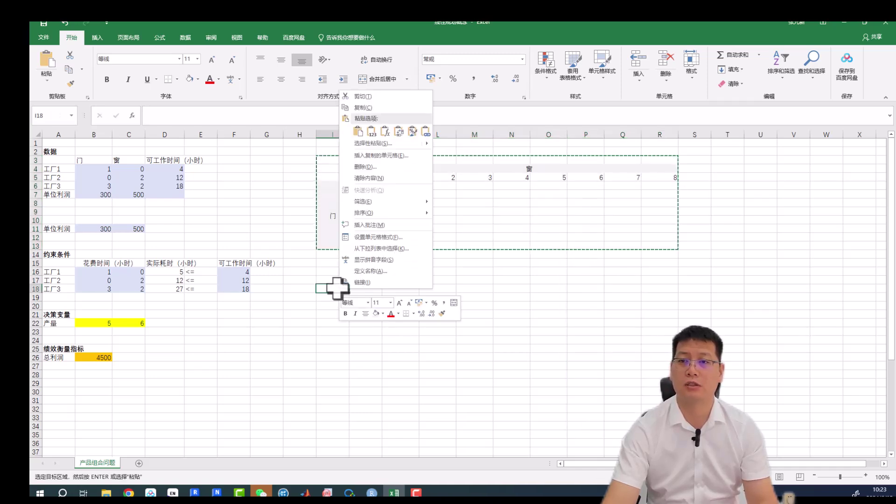
{"action": "left_click", "coordinate": [359, 142]}
{"action": "key", "text": "ctrl+v"}
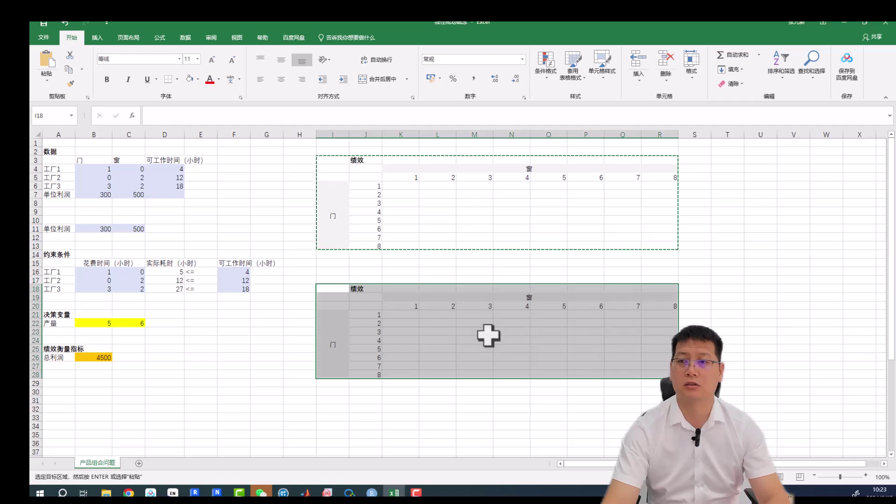
{"action": "left_click", "coordinate": [487, 334]}
{"action": "left_click", "coordinate": [796, 331]}
Step: Begin the J18 heading with 约束：工厂可工作 typed via pinyin
{"action": "left_click", "coordinate": [364, 289]}
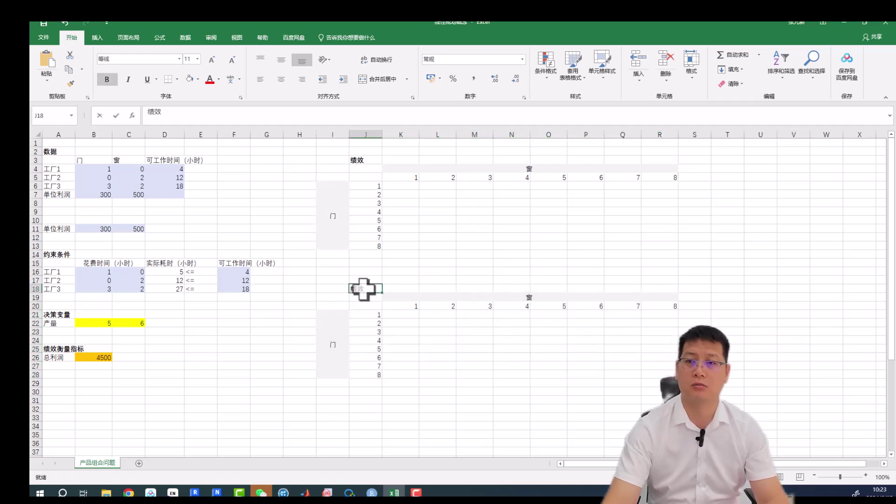
{"action": "type", "text": "yue"}
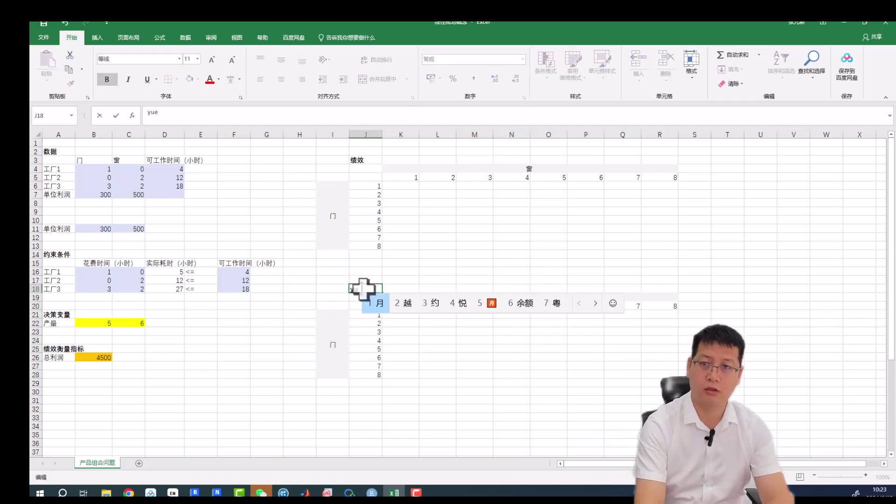
{"action": "type", "text": "shu"}
{"action": "key", "text": "space"}
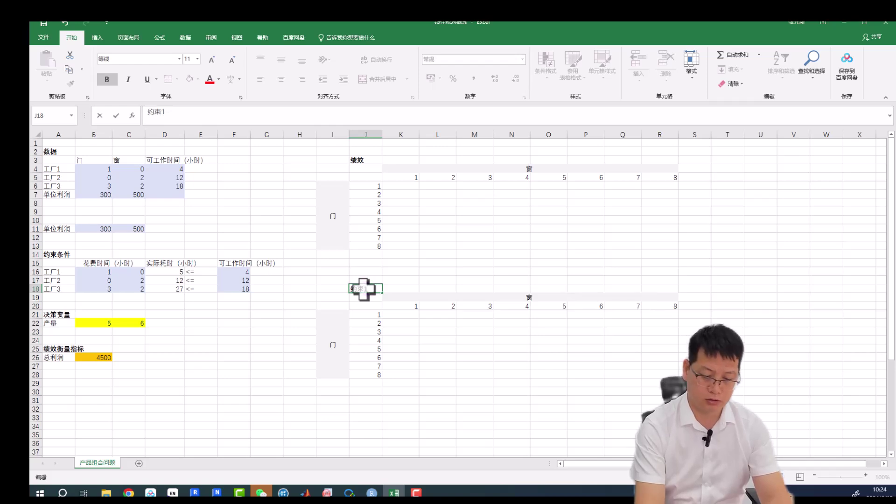
{"action": "type", "text": "：g"}
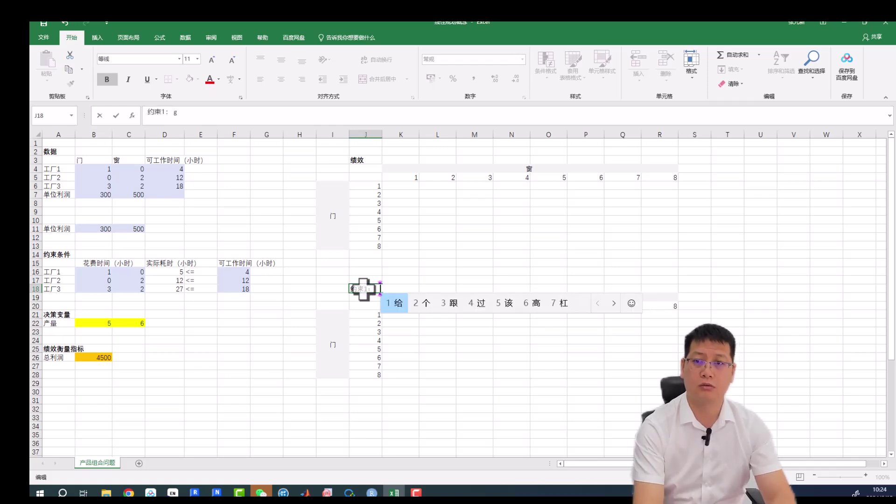
{"action": "type", "text": "ong'c"}
{"action": "key", "text": "Left"}
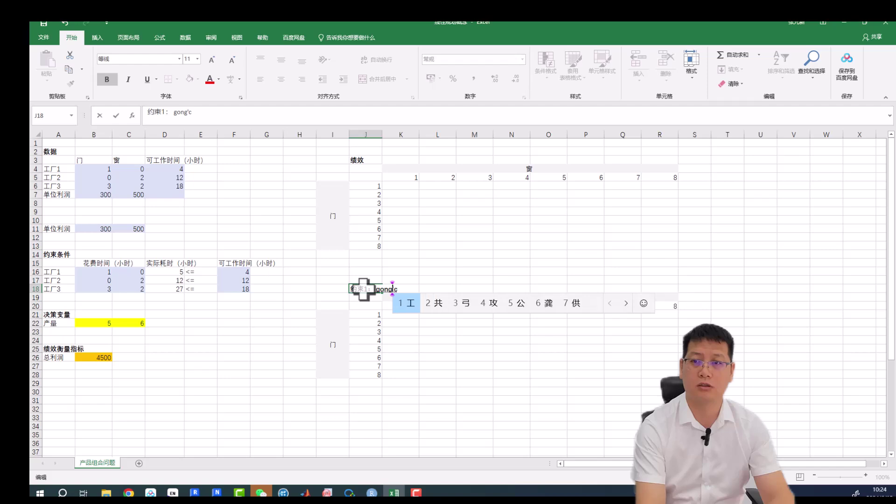
{"action": "type", "text": "ch"}
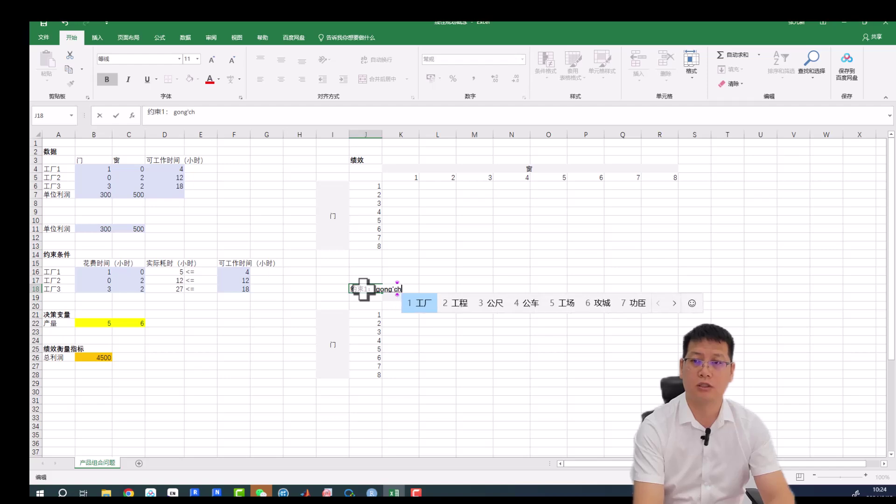
{"action": "type", "text": "ang"}
{"action": "key", "text": "space"}
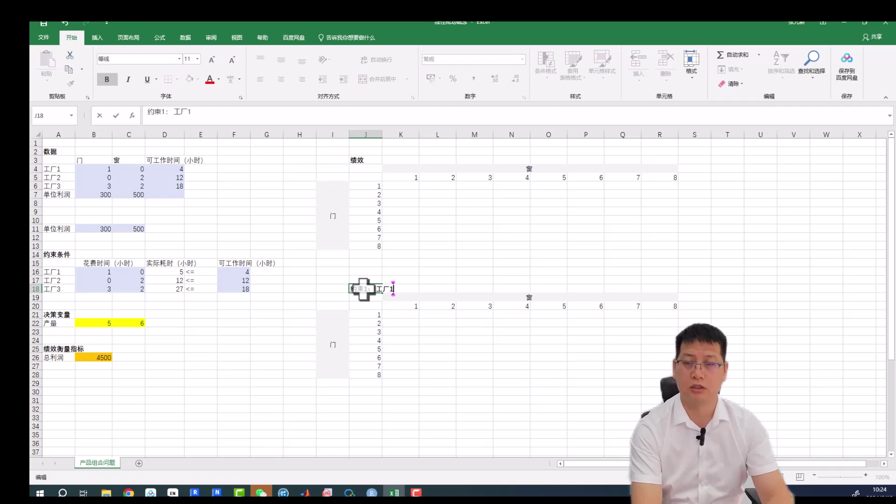
{"action": "type", "text": "ke'gong'z"}
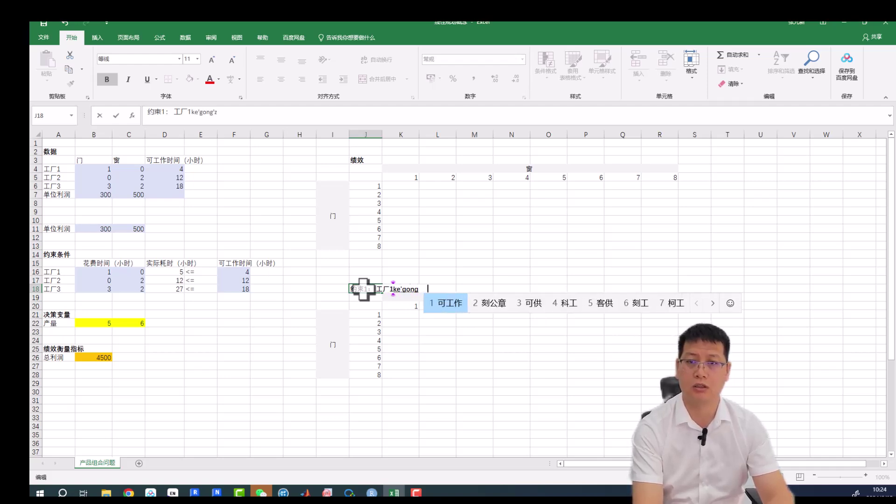
{"action": "type", "text": "uo"}
{"action": "key", "text": "space"}
{"action": "type", "text": "shi'j'an"}
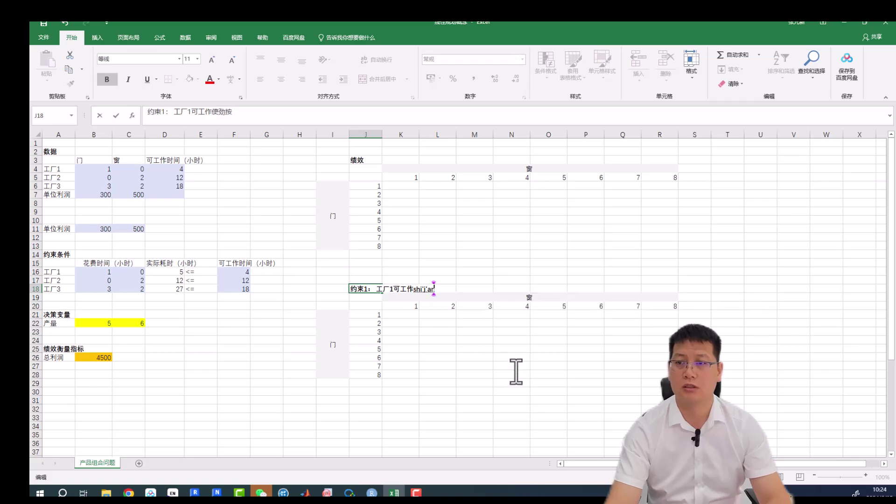
{"action": "left_click", "coordinate": [512, 365]}
Step: Finish the J18 heading in the formula bar as 约束1：工厂1可工作时间约束
{"action": "left_click", "coordinate": [432, 289]}
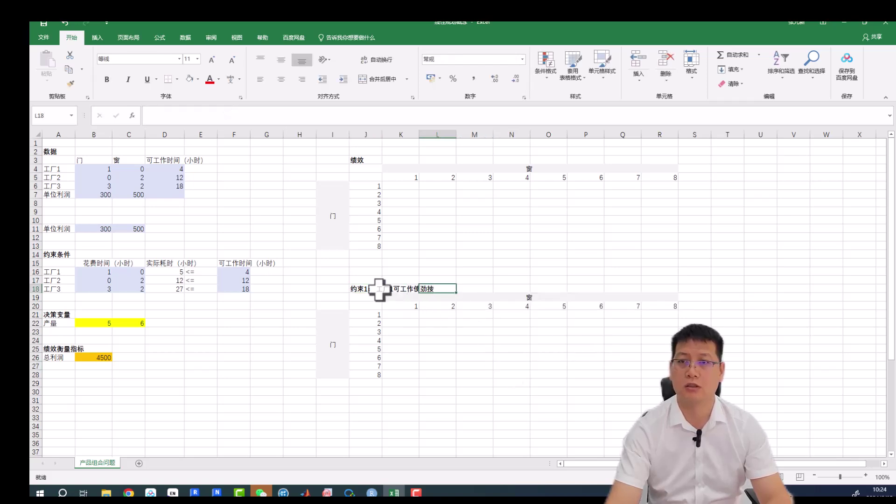
{"action": "left_click", "coordinate": [371, 289]}
{"action": "left_click", "coordinate": [231, 112]}
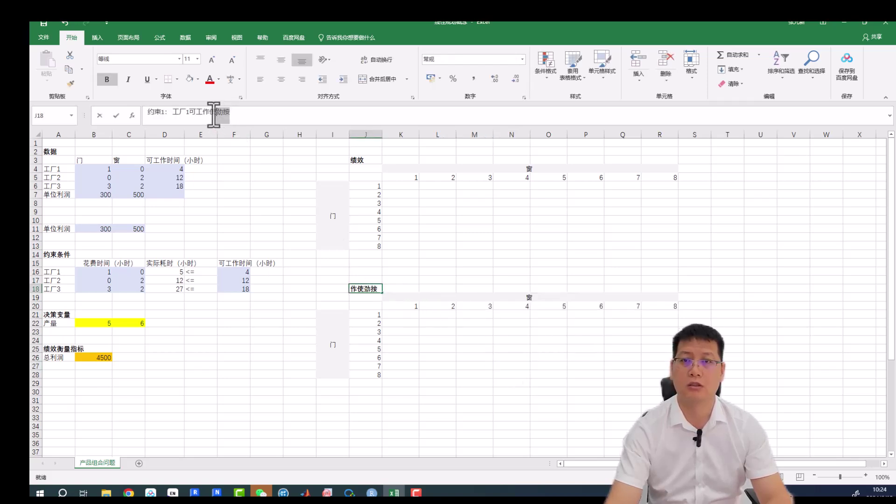
{"action": "type", "text": "shi'ji"}
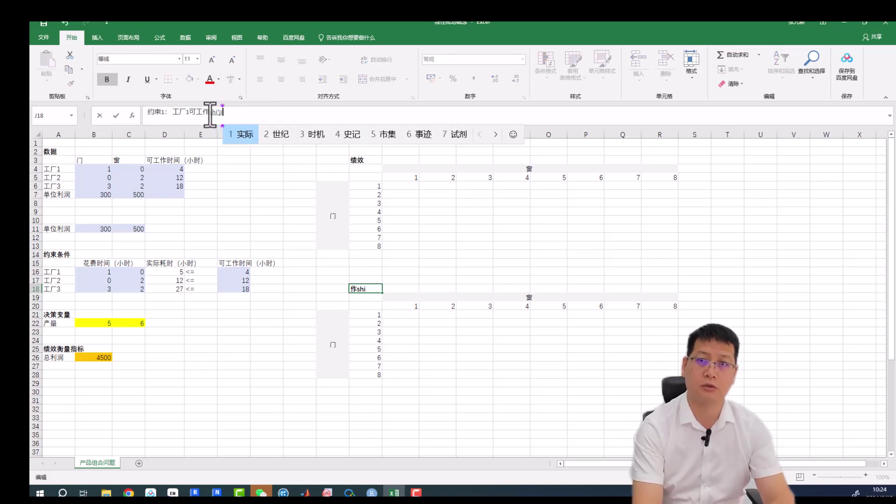
{"action": "type", "text": "an"}
{"action": "key", "text": "space"}
{"action": "type", "text": "y"}
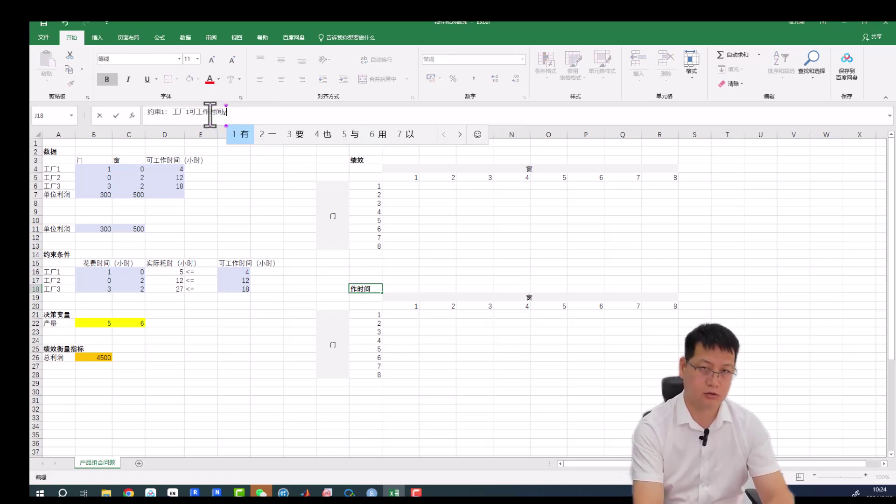
{"action": "type", "text": "ueshu"}
{"action": "key", "text": "space"}
Step: Copy the 约束1 table I18:R28 and paste it at I33
{"action": "left_click", "coordinate": [500, 406]}
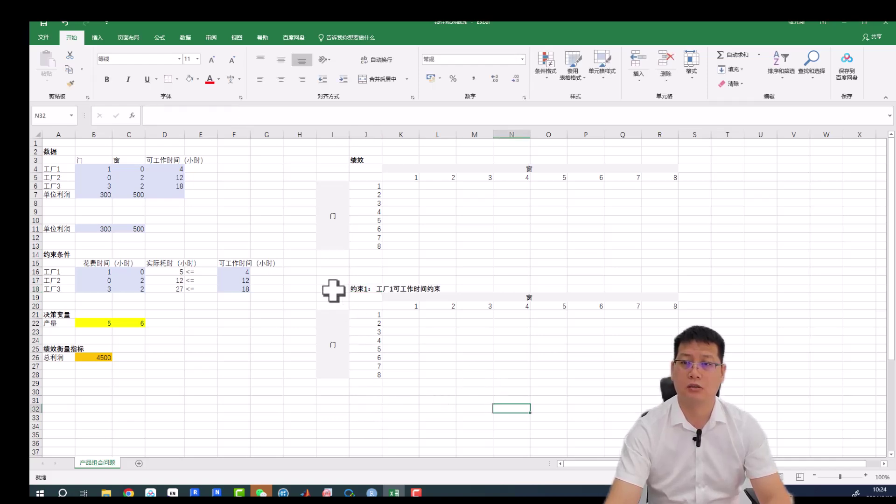
{"action": "left_click_drag", "start_coordinate": [333, 291], "coordinate": [603, 372]}
{"action": "right_click", "coordinate": [487, 343]}
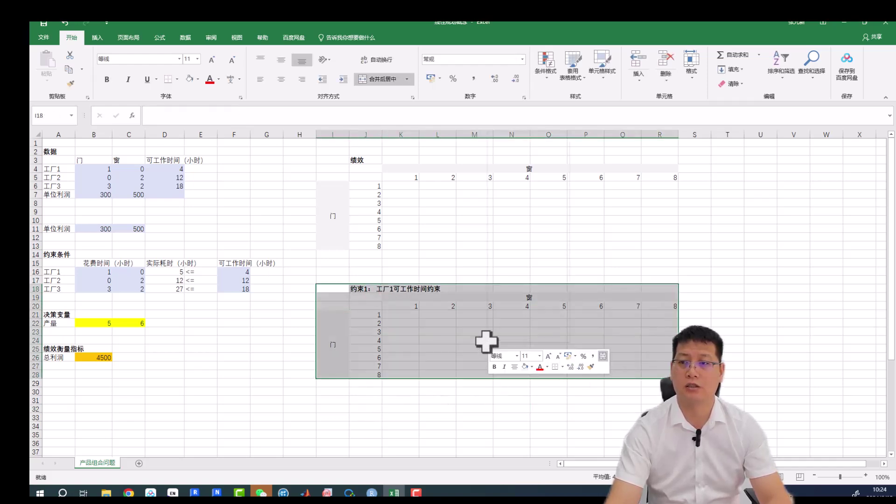
{"action": "left_click", "coordinate": [513, 153]}
{"action": "scroll", "coordinate": [507, 313], "scroll_direction": "down", "scroll_amount": 1}
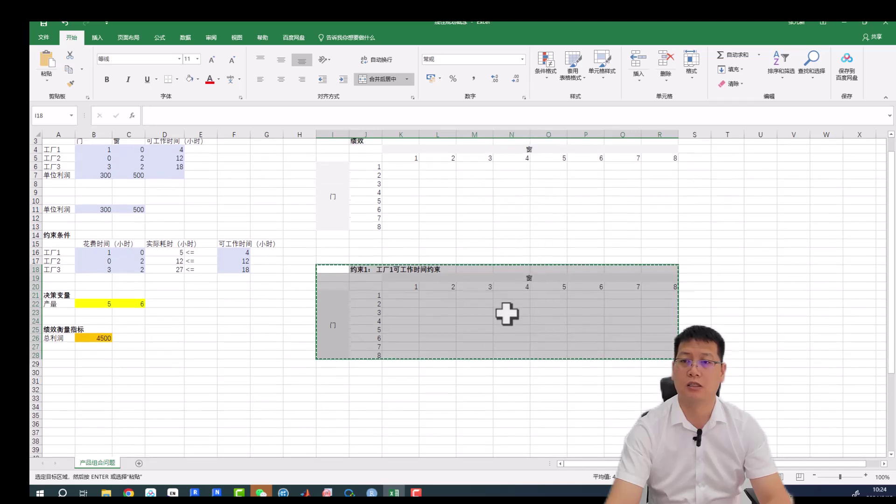
{"action": "scroll", "coordinate": [507, 312], "scroll_direction": "down", "scroll_amount": 1}
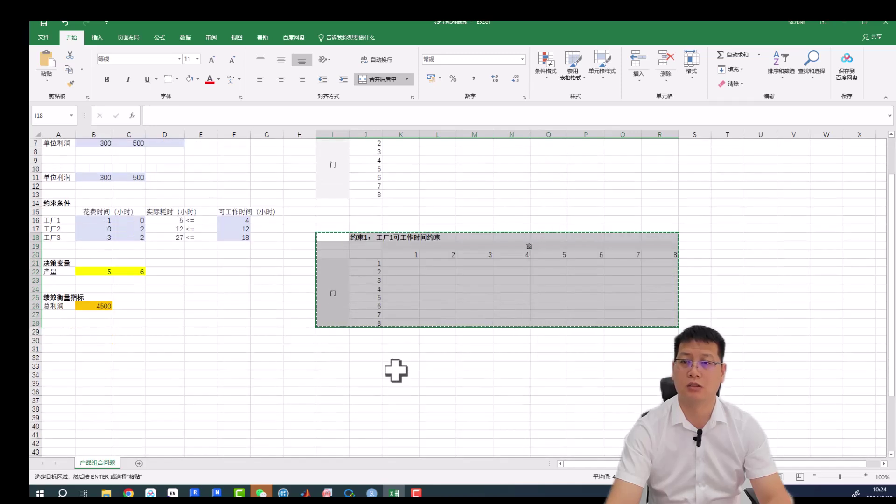
{"action": "left_click", "coordinate": [333, 364]}
{"action": "right_click", "coordinate": [334, 364]}
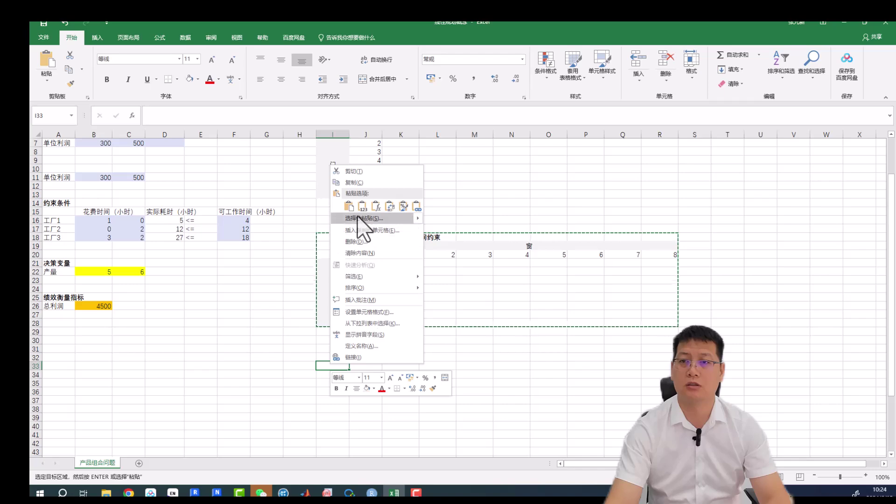
{"action": "left_click", "coordinate": [348, 206]}
{"action": "left_click", "coordinate": [730, 349]}
Step: Paste another copy of the table at I48 with Ctrl+V
{"action": "scroll", "coordinate": [730, 349], "scroll_direction": "down", "scroll_amount": 3}
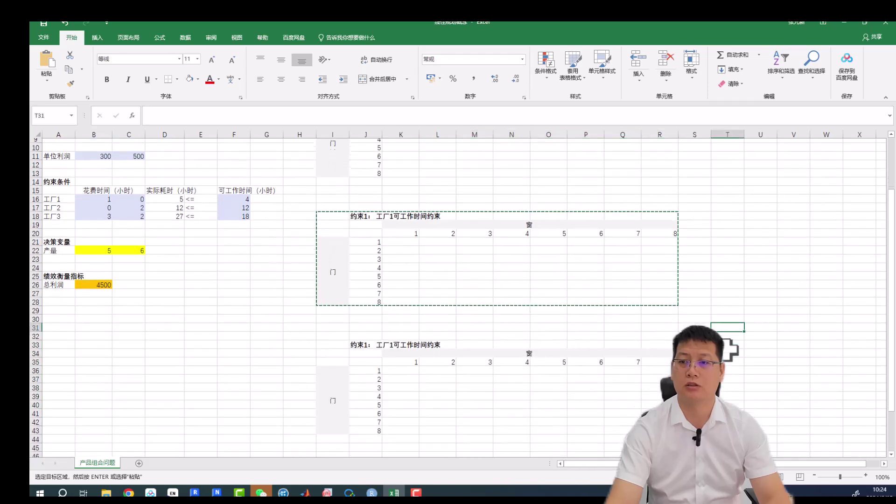
{"action": "left_click", "coordinate": [331, 410]}
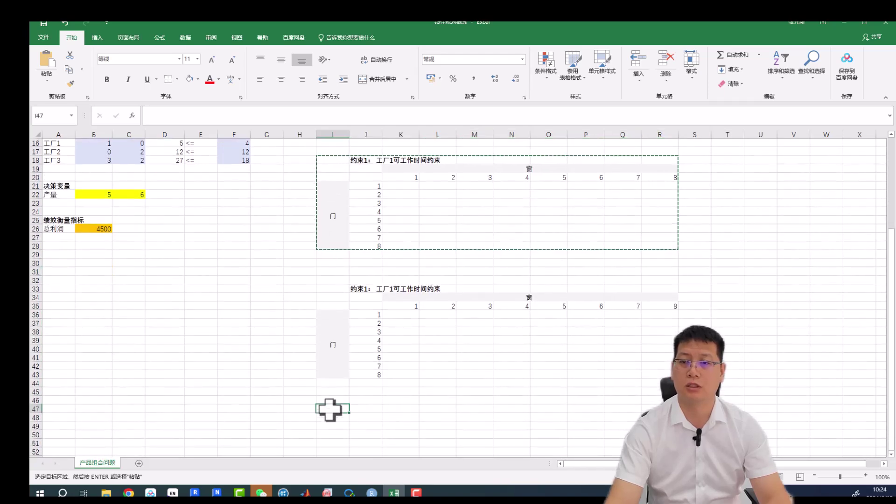
{"action": "left_click", "coordinate": [330, 418]}
{"action": "right_click", "coordinate": [330, 417]}
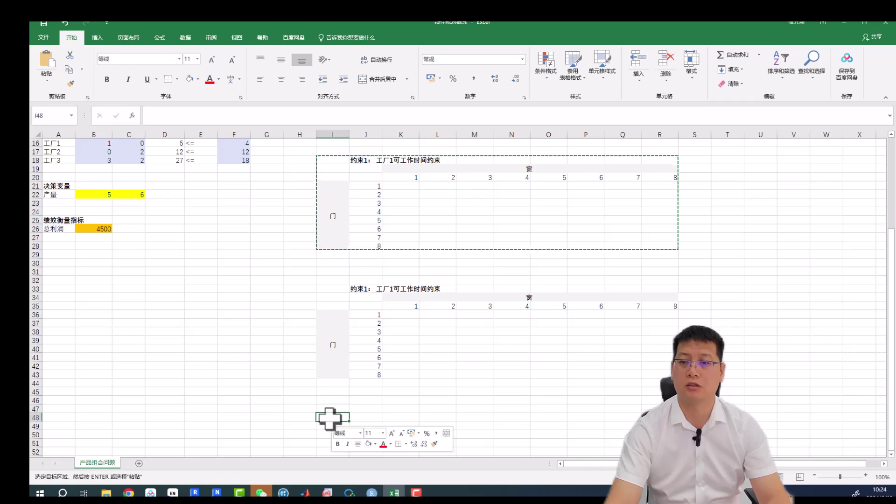
{"action": "left_click", "coordinate": [347, 258]}
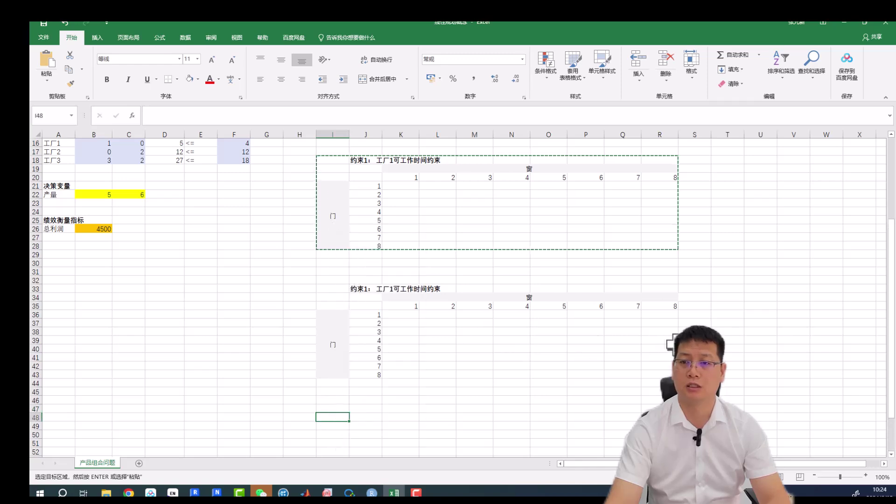
{"action": "key", "text": "ctrl+v"}
{"action": "left_click", "coordinate": [686, 349]}
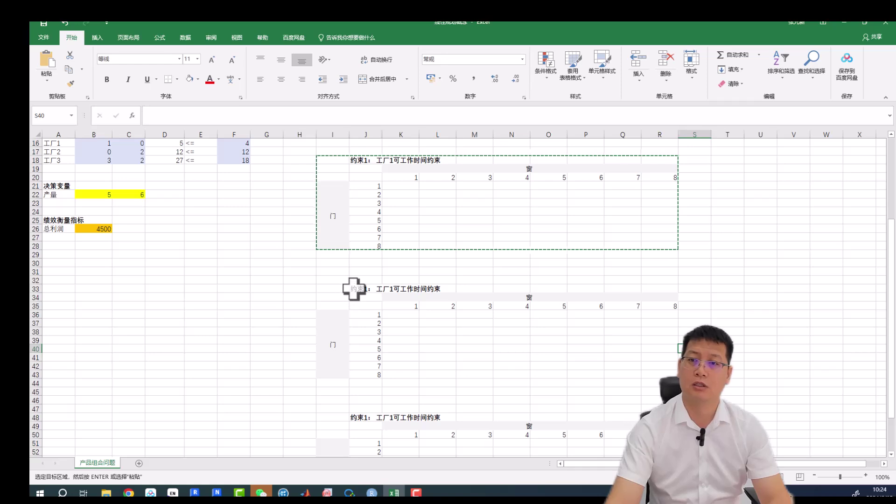
{"action": "left_click", "coordinate": [354, 289]}
Step: Change J33's heading to 约束2：工厂2可工作时间约束
{"action": "double_click", "coordinate": [358, 289]}
{"action": "key", "text": "BackSpace"}
{"action": "type", "text": "2"}
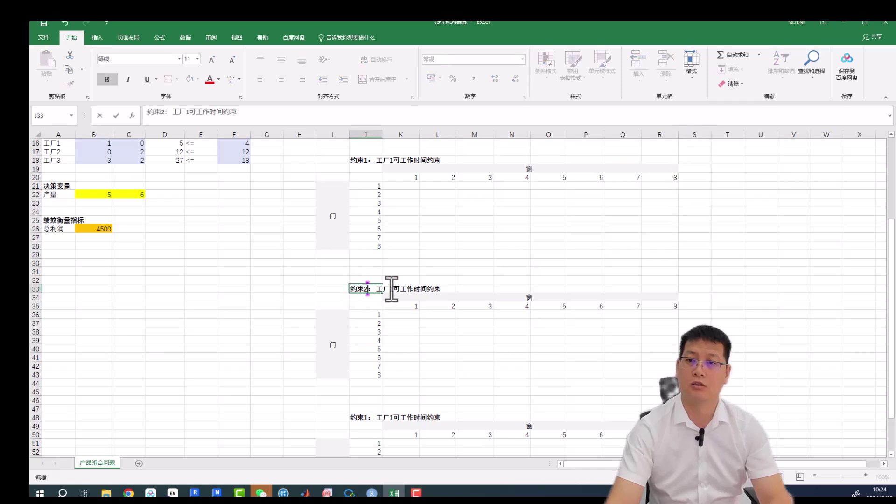
{"action": "double_click", "coordinate": [358, 417]}
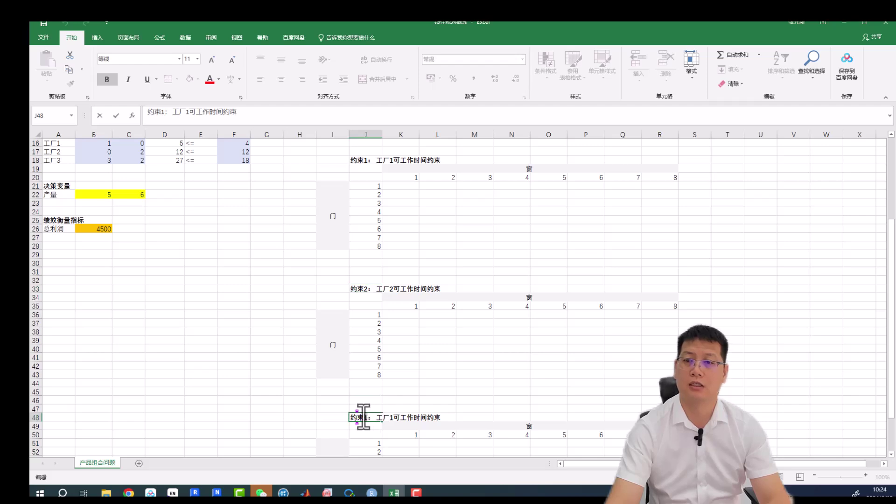
{"action": "type", "text": "2"}
{"action": "double_click", "coordinate": [390, 417]}
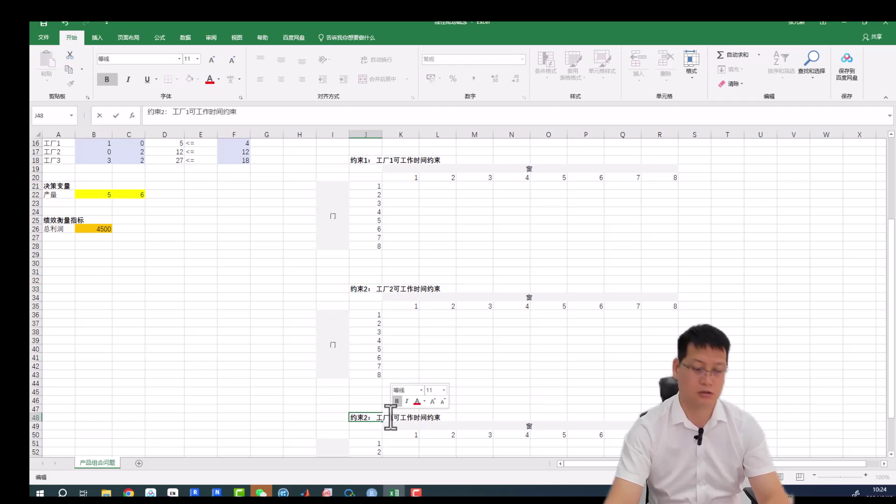
{"action": "type", "text": "3"}
{"action": "key", "text": "Return"}
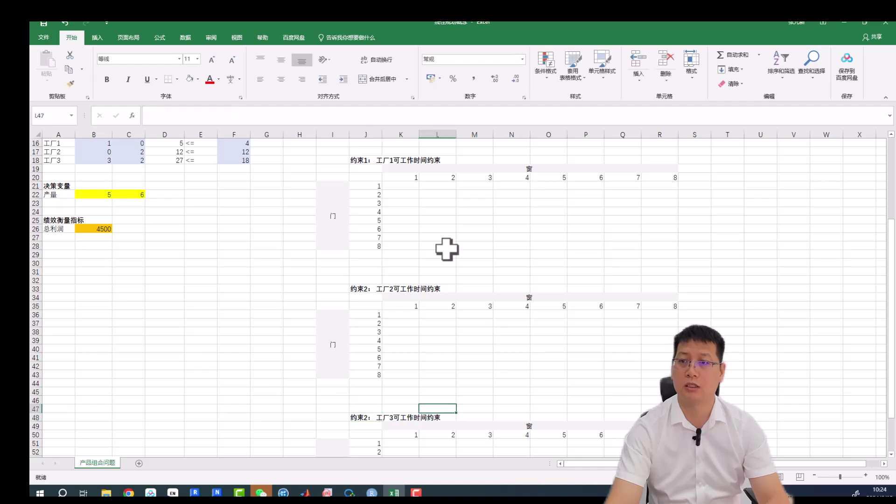
Step: Append the <=4 hour limit to the J18 heading
{"action": "left_click", "coordinate": [369, 160]}
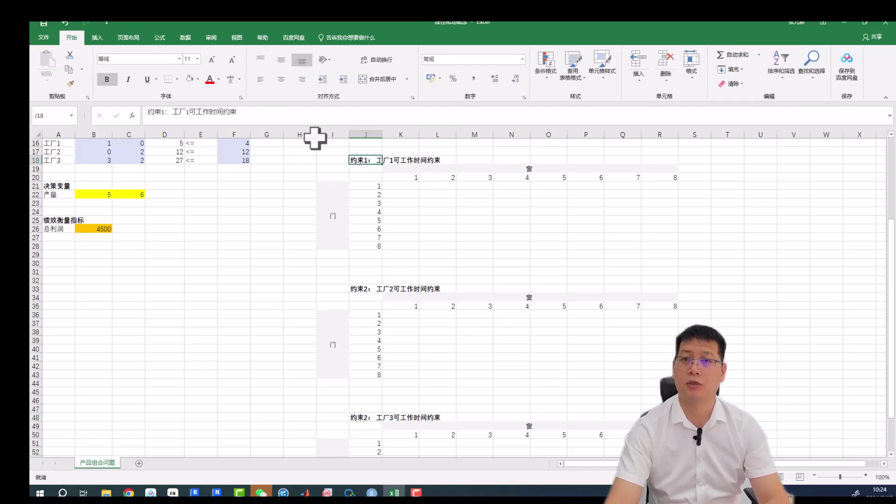
{"action": "left_click", "coordinate": [263, 118]}
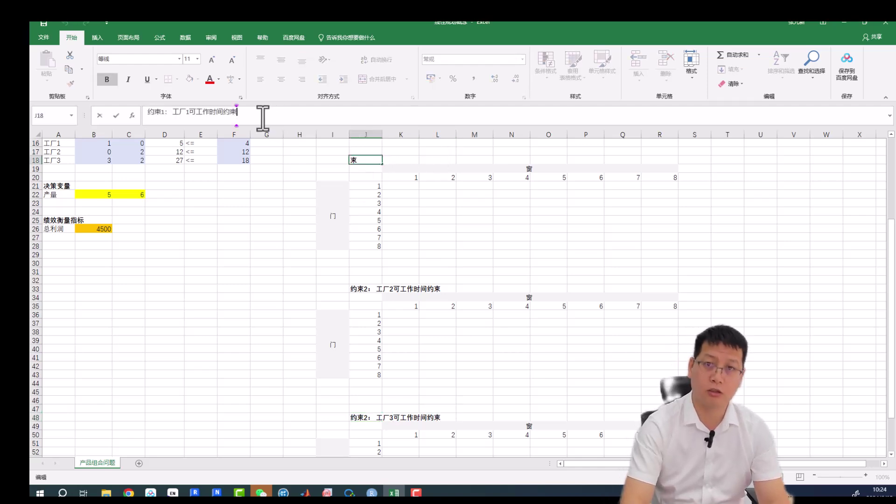
{"action": "type", "text": "《"}
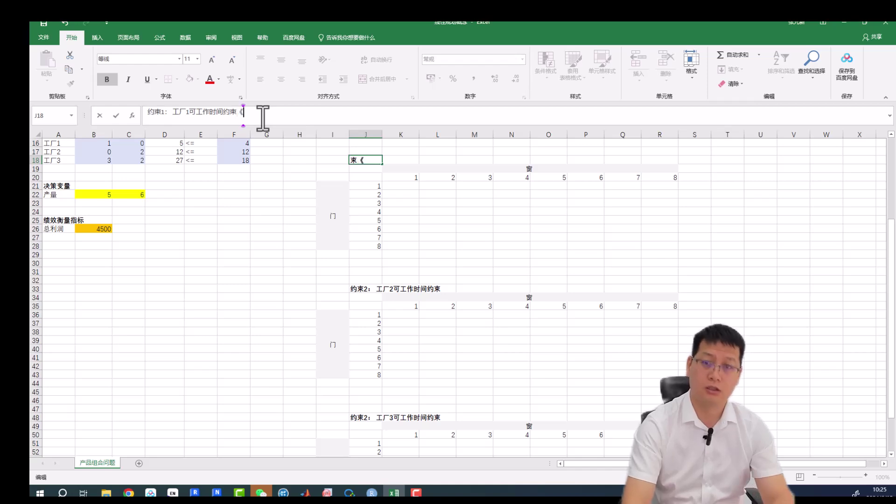
{"action": "key", "text": "BackSpace"}
{"action": "type", "text": "<"}
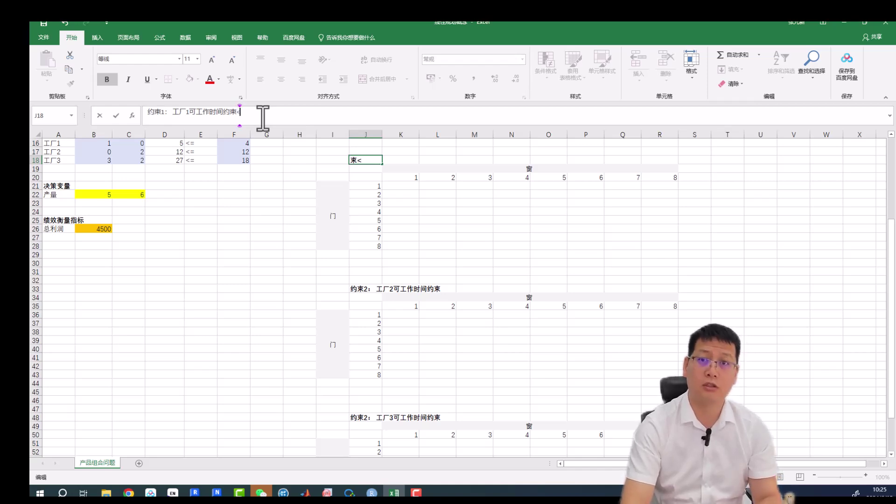
{"action": "type", "text": "="}
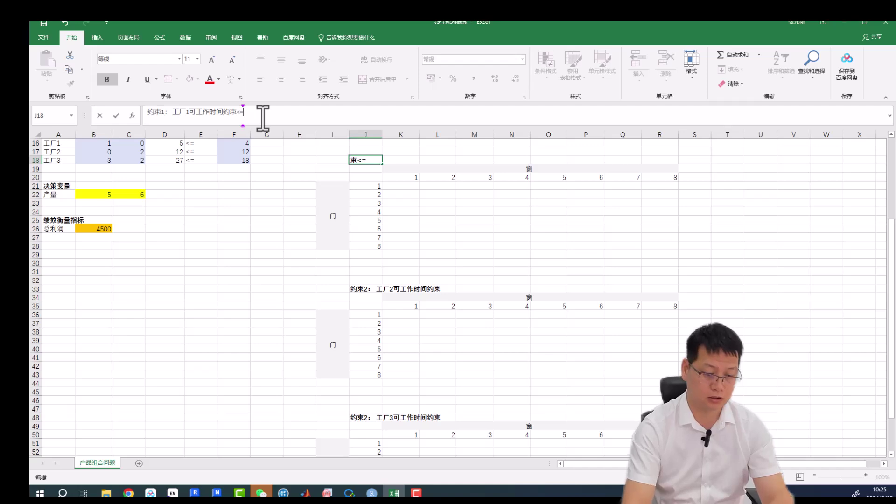
{"action": "type", "text": "4"}
{"action": "left_click", "coordinate": [362, 289]}
{"action": "type", "text": "<=1"}
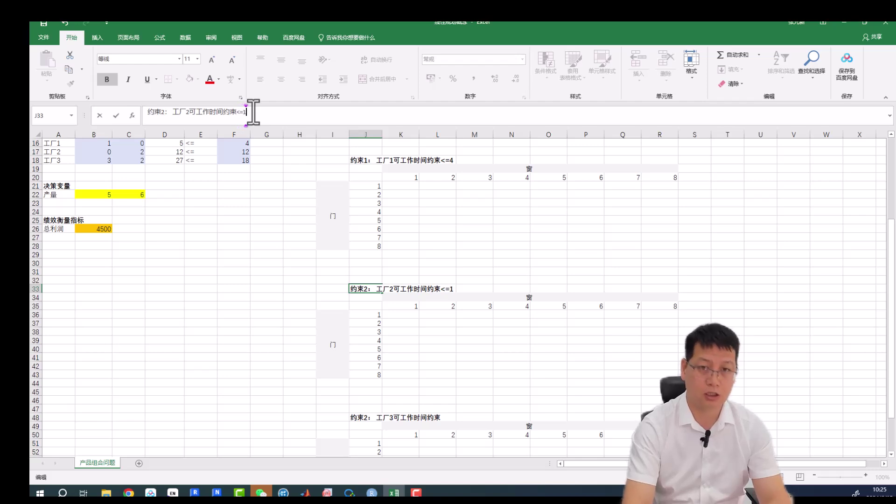
Step: Append <=12 to J33's heading and make J48 read 约束3 工厂3…约束<=18
{"action": "type", "text": "2"}
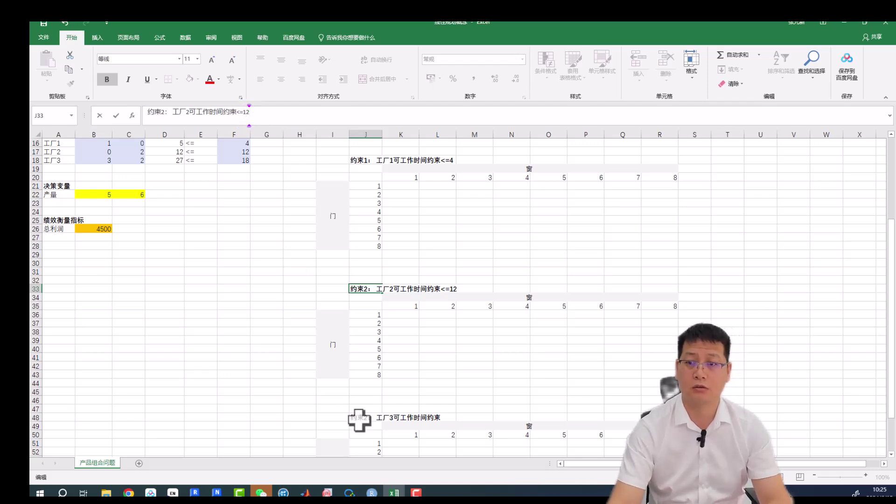
{"action": "left_click", "coordinate": [359, 420]}
{"action": "double_click", "coordinate": [358, 418]}
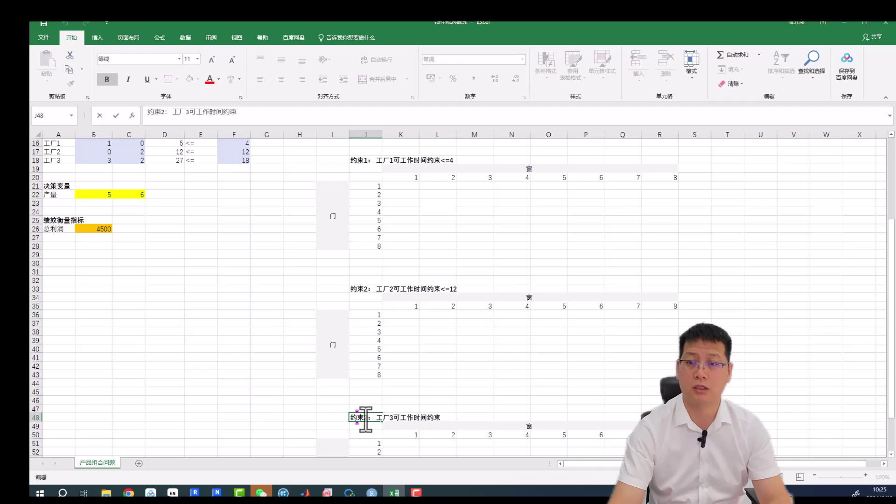
{"action": "left_click_drag", "start_coordinate": [363, 418], "coordinate": [369, 419]}
{"action": "type", "text": "3"}
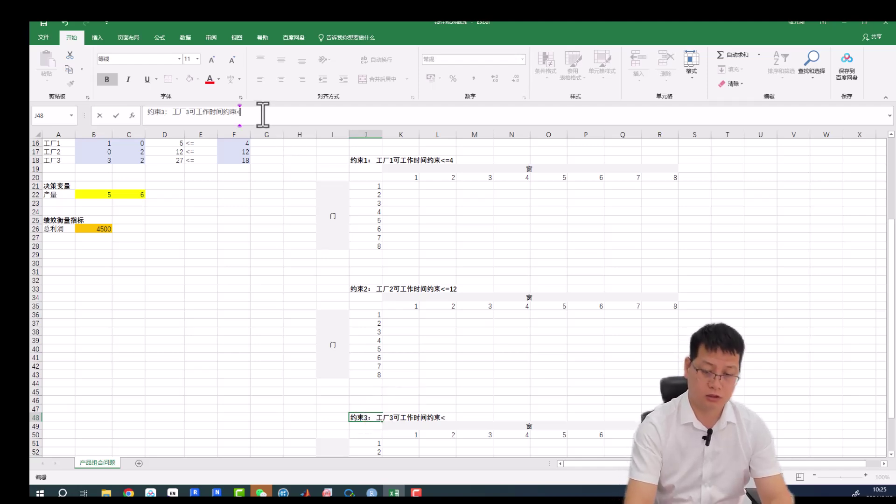
{"action": "type", "text": "8"}
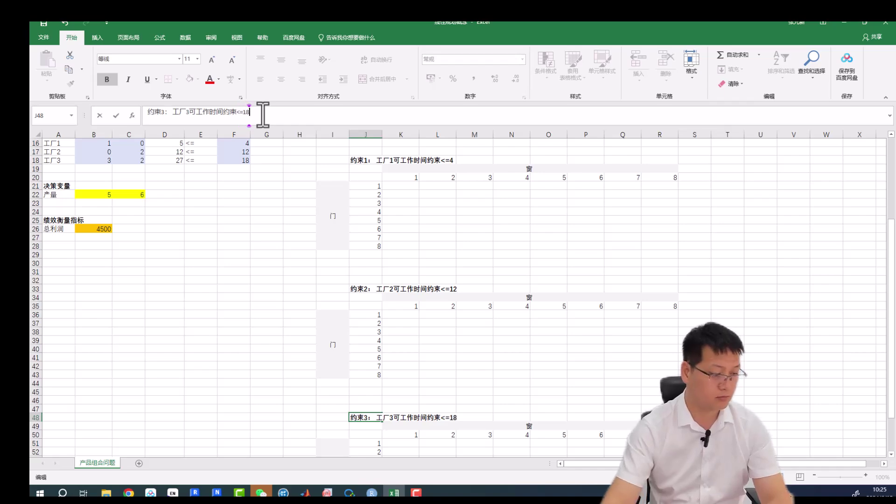
{"action": "left_click", "coordinate": [762, 298]}
{"action": "scroll", "coordinate": [762, 297], "scroll_direction": "down", "scroll_amount": 1}
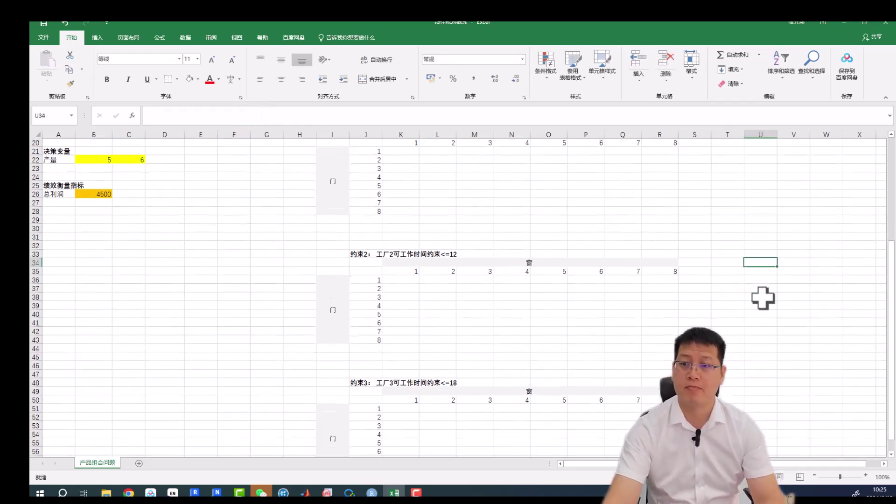
{"action": "scroll", "coordinate": [762, 297], "scroll_direction": "down", "scroll_amount": 1}
{"action": "scroll", "coordinate": [699, 298], "scroll_direction": "down", "scroll_amount": 1}
{"action": "scroll", "coordinate": [495, 286], "scroll_direction": "up", "scroll_amount": 4}
{"action": "scroll", "coordinate": [495, 286], "scroll_direction": "up", "scroll_amount": 3}
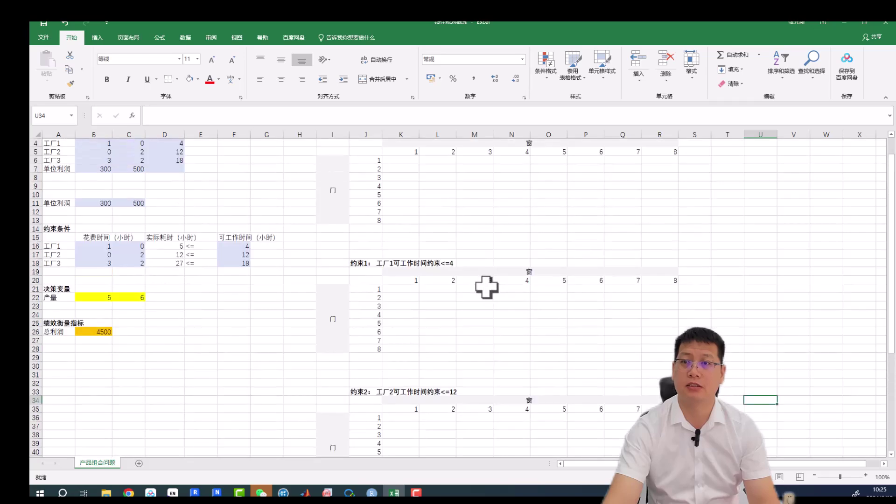
{"action": "left_click", "coordinate": [485, 306]}
{"action": "left_click", "coordinate": [475, 212]}
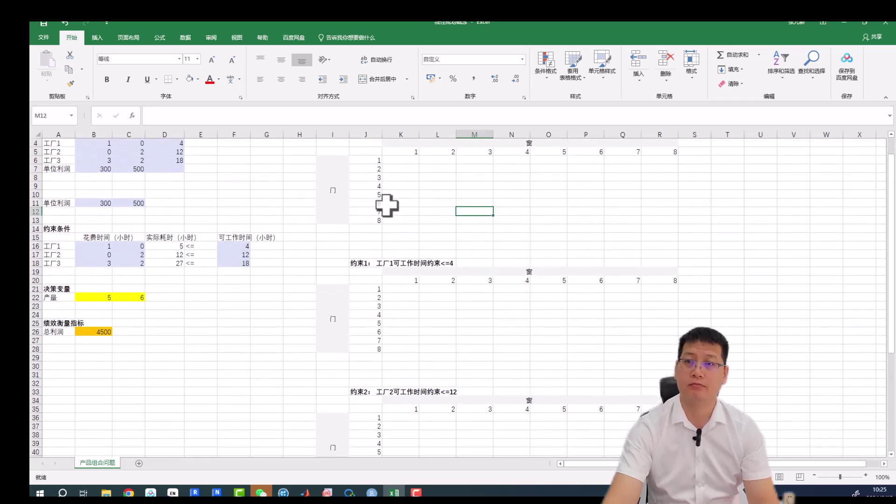
Step: Enter =B26 in J5 so it shows ¥4,500, then select J5:R13
{"action": "scroll", "coordinate": [368, 189], "scroll_direction": "up", "scroll_amount": 1}
{"action": "left_click", "coordinate": [364, 176]}
{"action": "type", "text": "="}
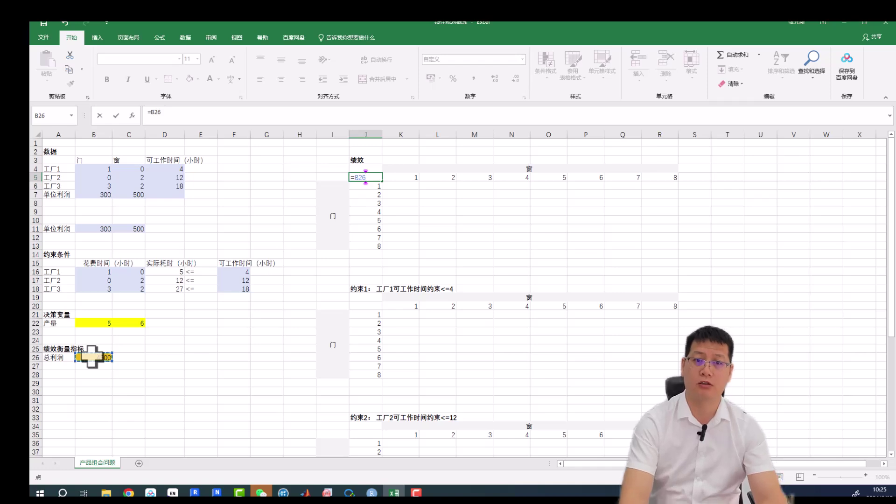
{"action": "key", "text": "Return"}
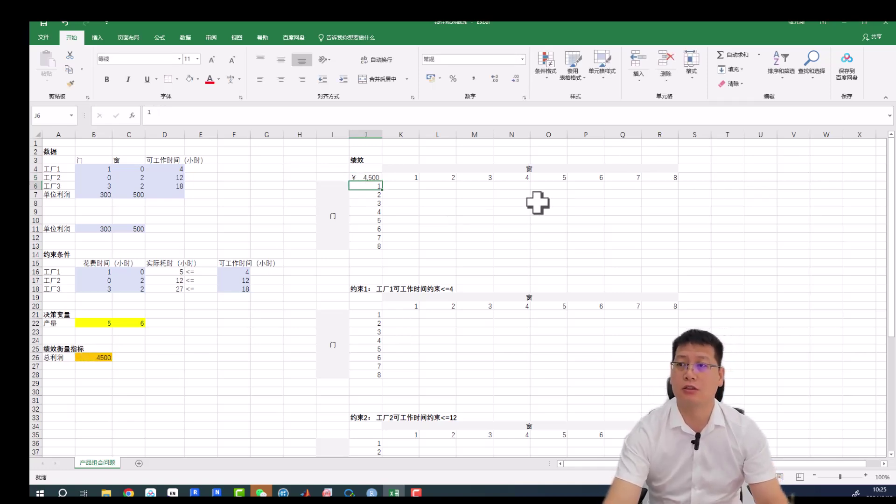
{"action": "left_click_drag", "start_coordinate": [362, 174], "coordinate": [657, 249]}
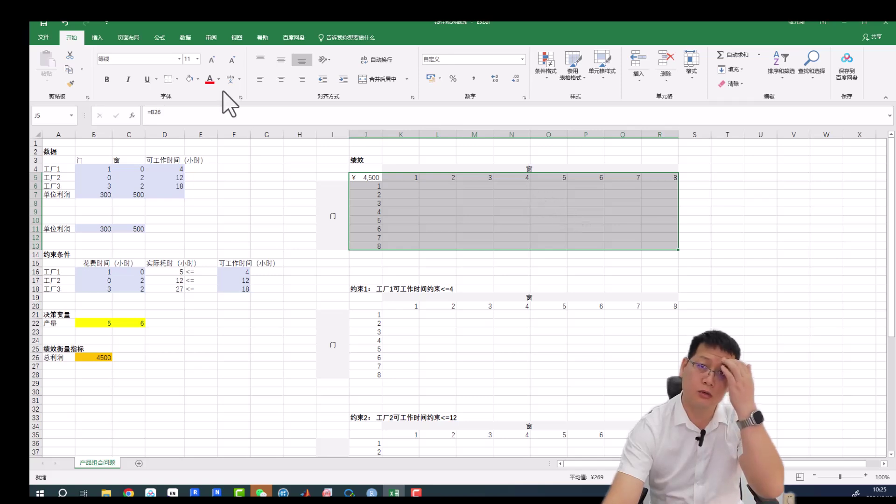
Step: Build a data table over J5:R13 with row input $C$22 and column input $B$22
{"action": "left_click", "coordinate": [185, 38]}
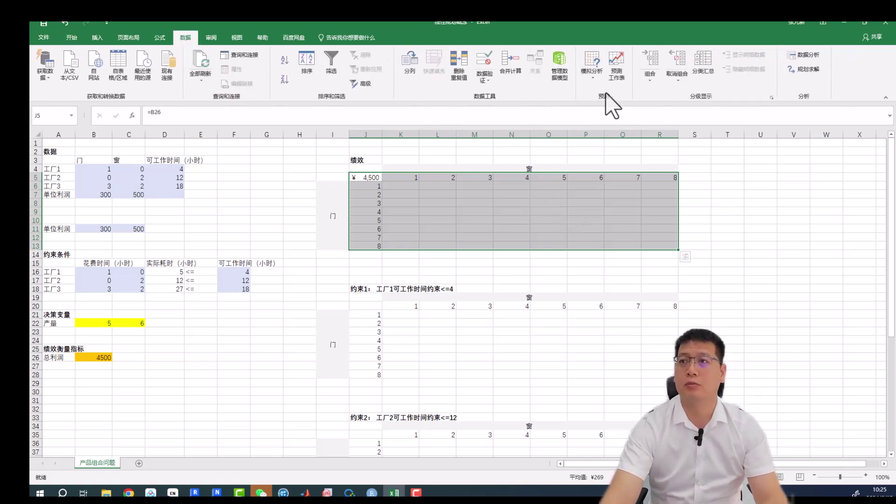
{"action": "left_click", "coordinate": [596, 83]}
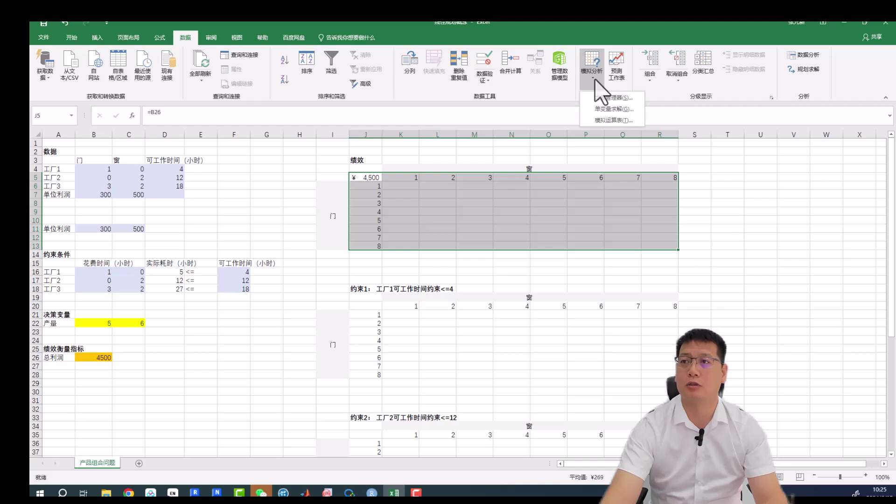
{"action": "left_click", "coordinate": [633, 119]}
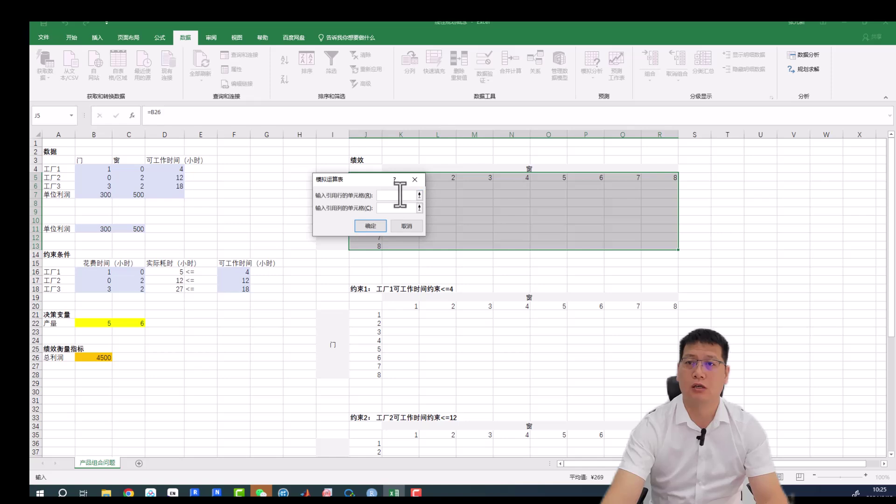
{"action": "left_click_drag", "start_coordinate": [369, 179], "coordinate": [267, 173]}
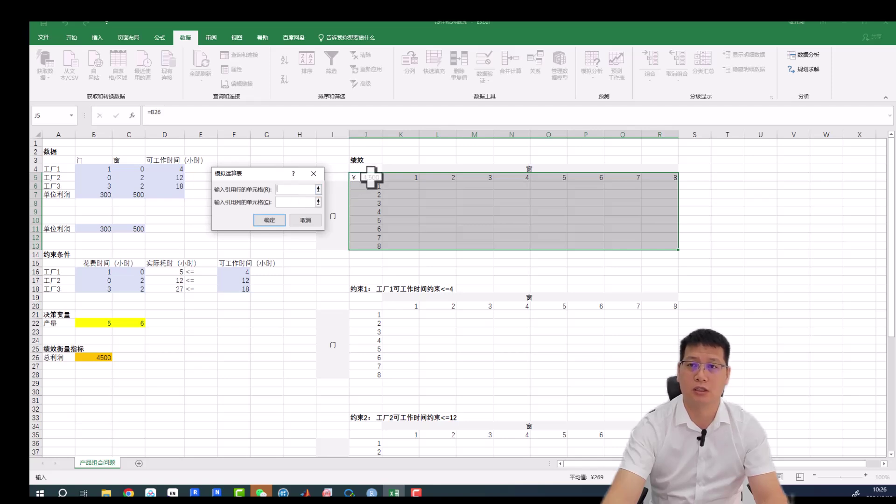
{"action": "left_click", "coordinate": [95, 322]}
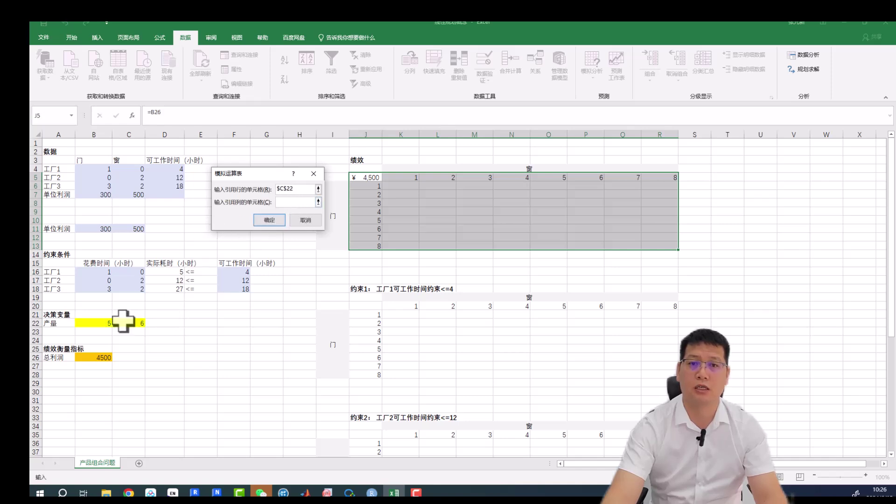
{"action": "left_click", "coordinate": [275, 218]}
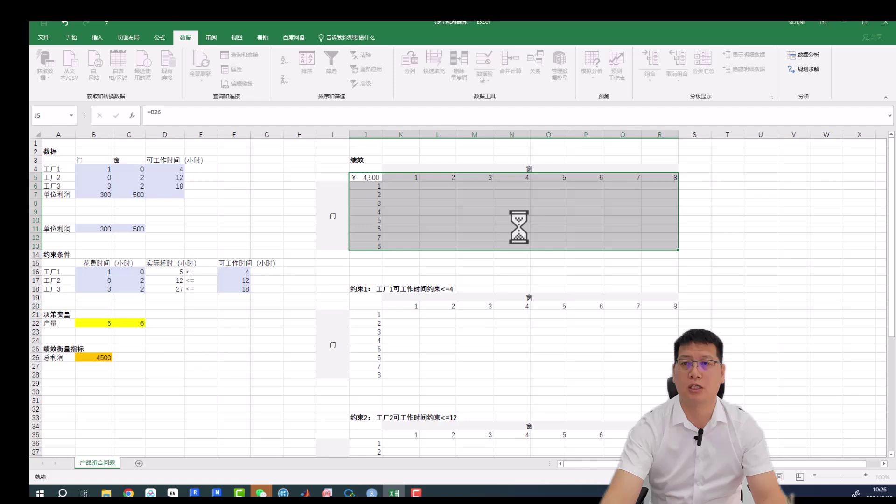
{"action": "left_click", "coordinate": [365, 167]}
{"action": "type", "text": "zo"}
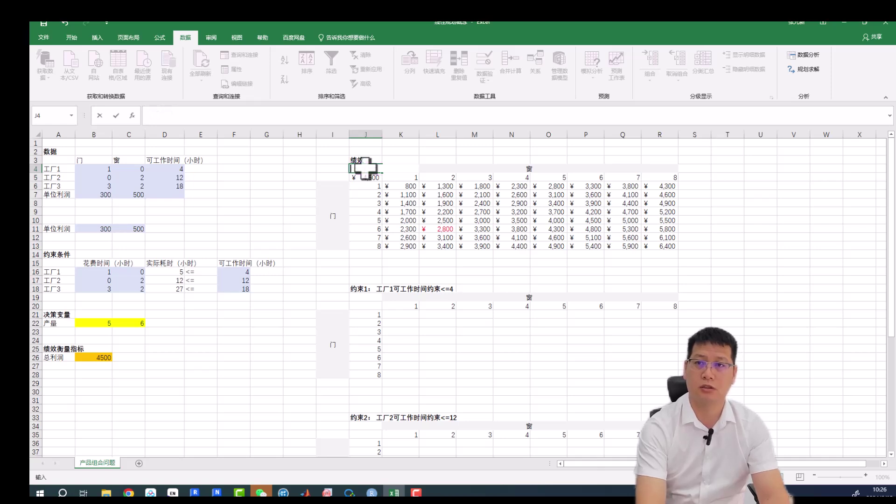
Step: Label cell J4 as 总利润
{"action": "key", "text": "BackSpace"}
{"action": "key", "text": "BackSpace"}
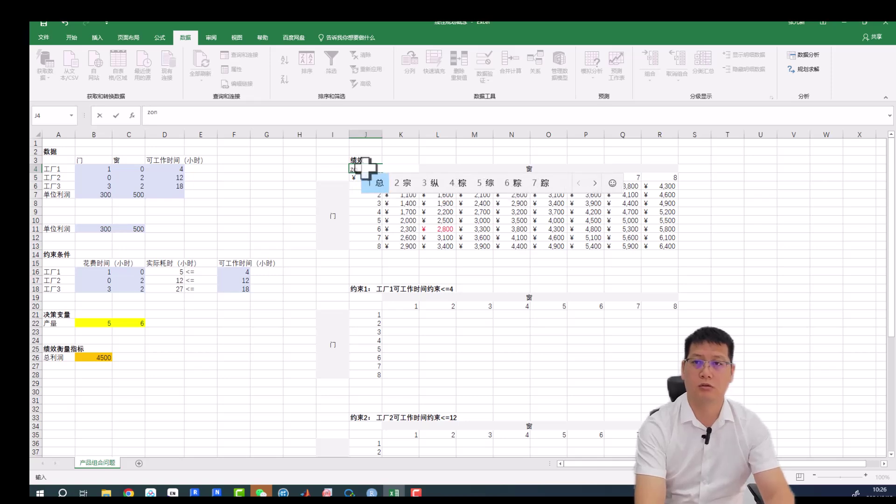
{"action": "type", "text": "总利润"}
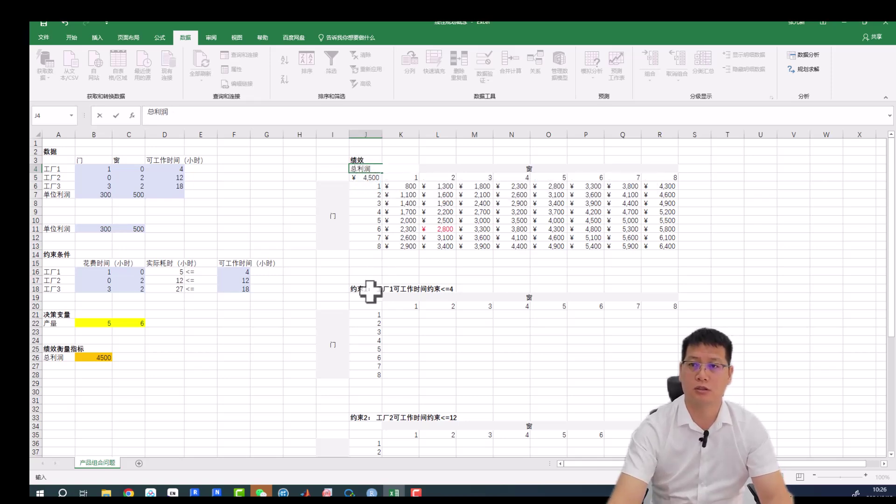
{"action": "left_click", "coordinate": [364, 297]}
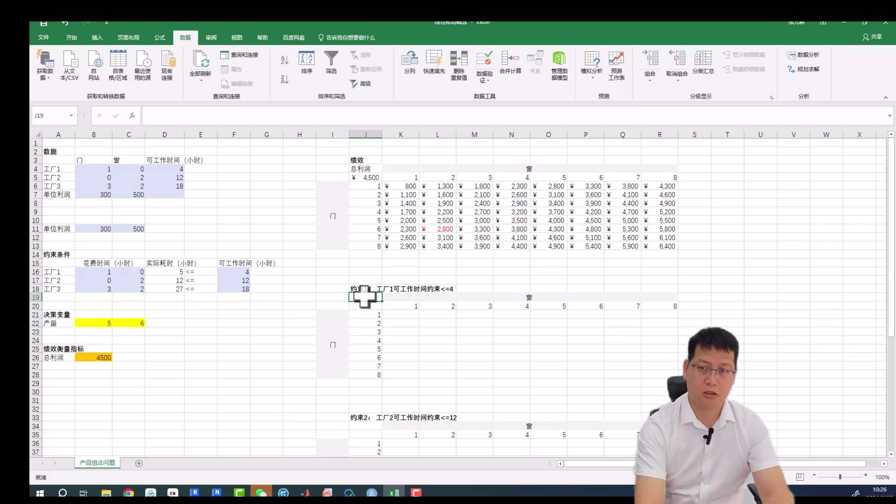
Step: Enter the label 实际耗时 in cell J19
{"action": "type", "text": "shi'yon"}
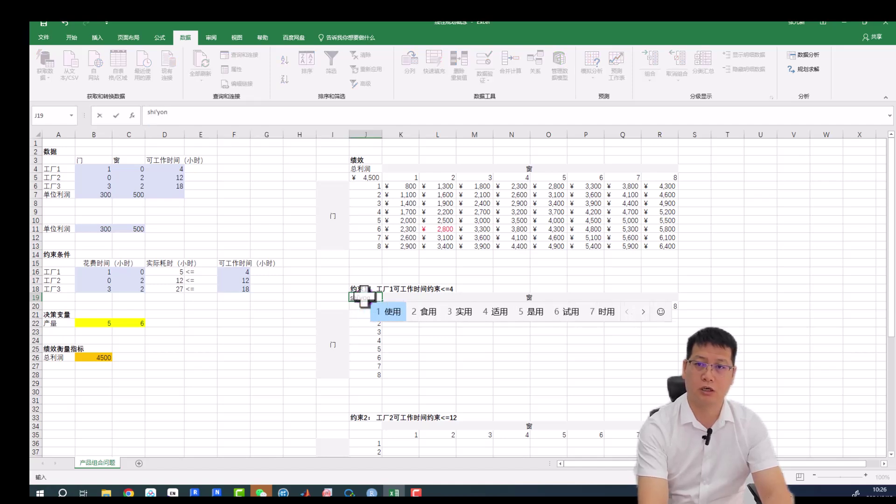
{"action": "type", "text": "o"}
{"action": "key", "text": "BackSpace"}
{"action": "key", "text": "BackSpace"}
{"action": "key", "text": "BackSpace"}
{"action": "key", "text": "BackSpace"}
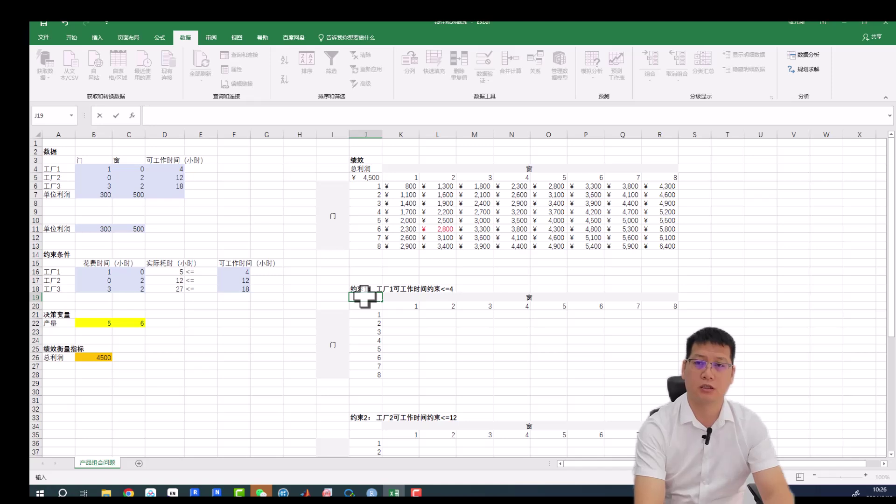
{"action": "type", "text": "hao"}
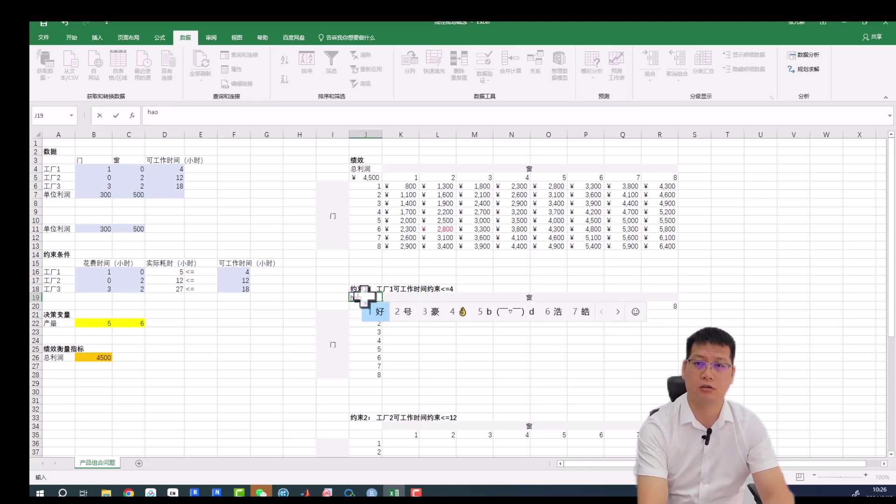
{"action": "key", "text": "BackSpace"}
{"action": "key", "text": "BackSpace"}
{"action": "key", "text": "BackSpace"}
{"action": "type", "text": "shiji"}
{"action": "key", "text": "space"}
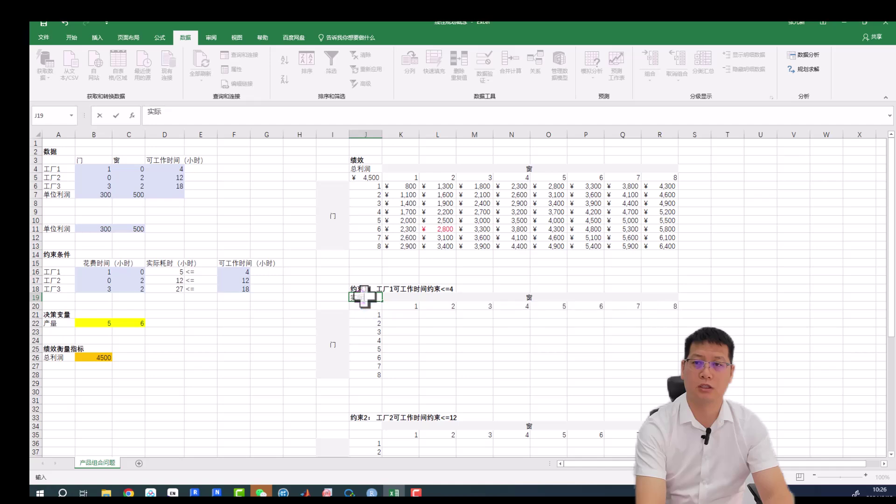
{"action": "type", "text": "haoshi"}
{"action": "key", "text": "space"}
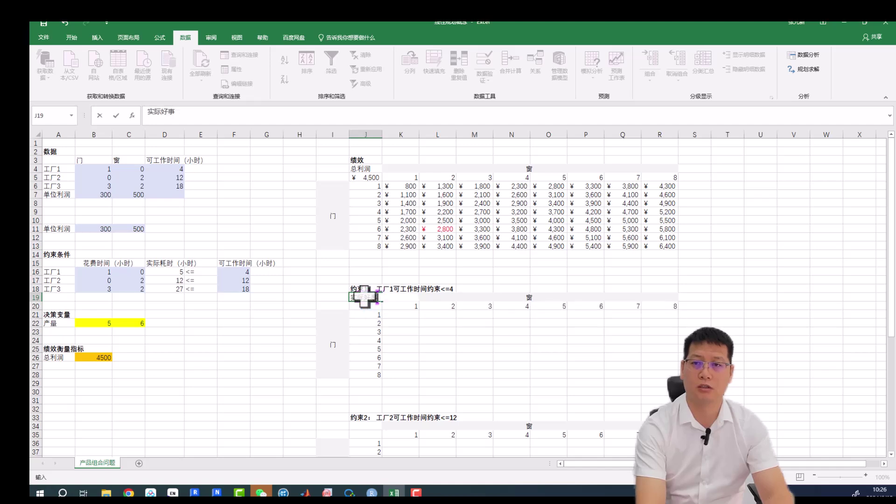
{"action": "type", "text": "haoshi"}
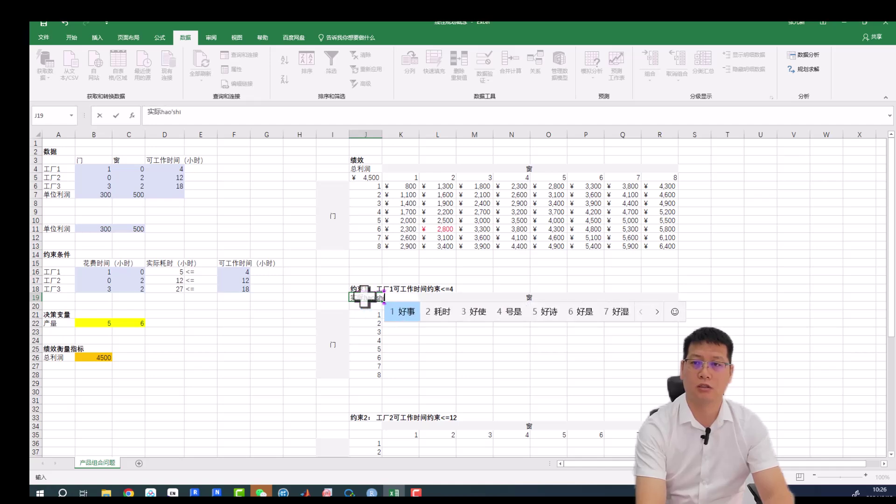
{"action": "key", "text": "space"}
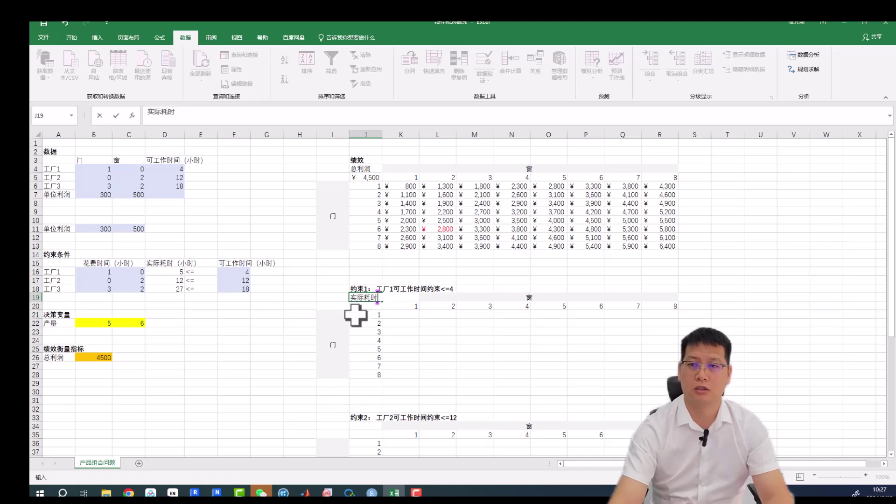
{"action": "key", "text": "Return"}
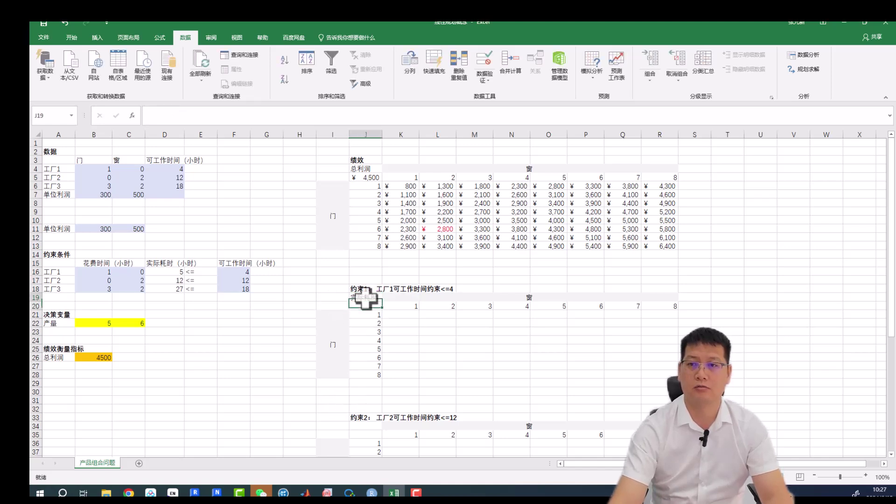
Step: Copy the 实际耗时 label from J19 into J34
{"action": "right_click", "coordinate": [366, 300]}
{"action": "left_click", "coordinate": [399, 107]}
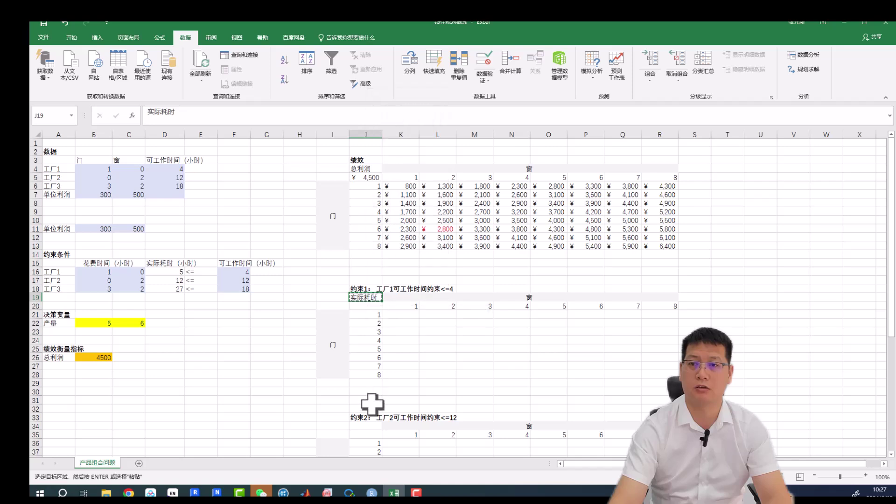
{"action": "right_click", "coordinate": [361, 426]}
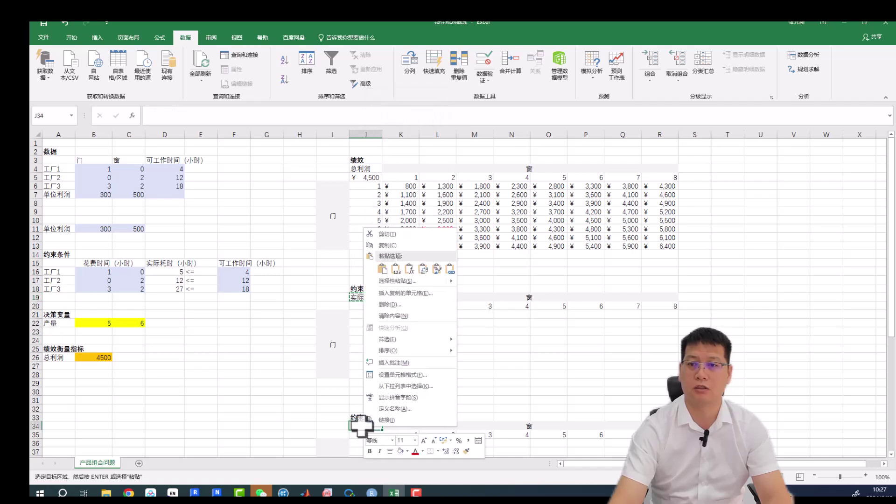
{"action": "left_click", "coordinate": [376, 267]}
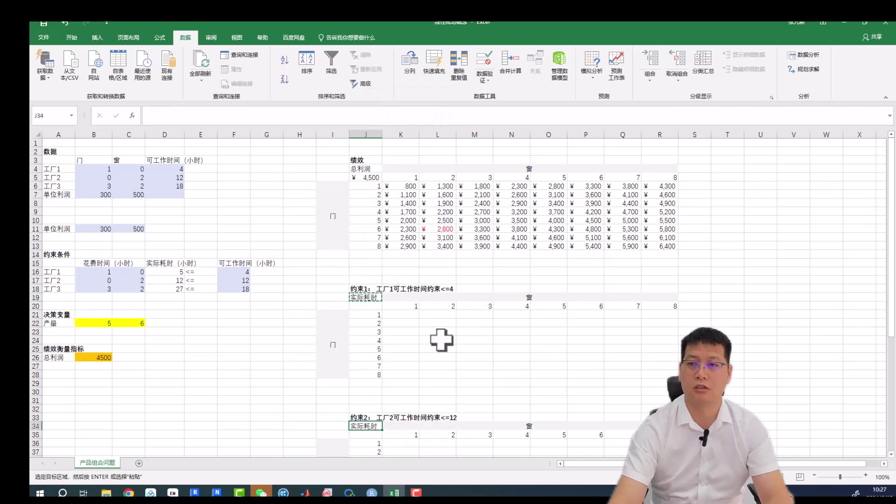
{"action": "left_click", "coordinate": [634, 391]}
Step: Paste the 实际耗时 label into J49 as well and clear the copy marquee
{"action": "scroll", "coordinate": [653, 373], "scroll_direction": "down", "scroll_amount": 2}
{"action": "scroll", "coordinate": [700, 350], "scroll_direction": "down", "scroll_amount": 2}
{"action": "scroll", "coordinate": [399, 440], "scroll_direction": "down", "scroll_amount": 1}
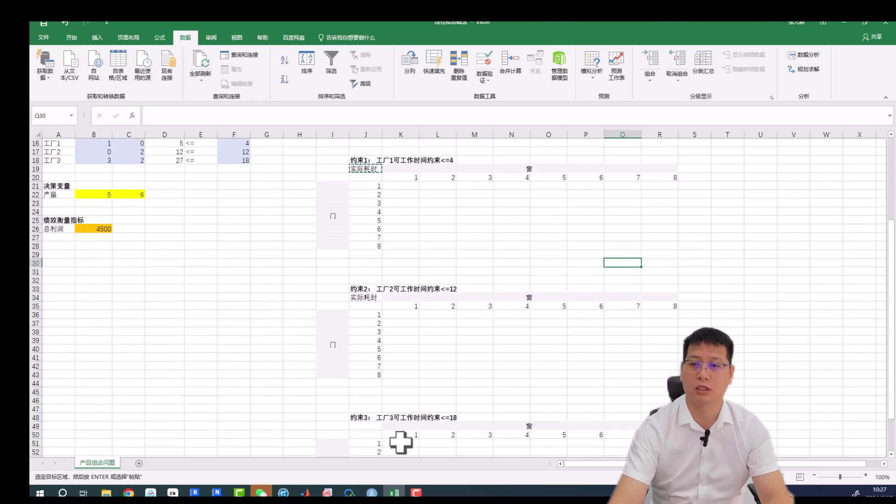
{"action": "scroll", "coordinate": [375, 417], "scroll_direction": "down", "scroll_amount": 3}
{"action": "left_click", "coordinate": [359, 350]}
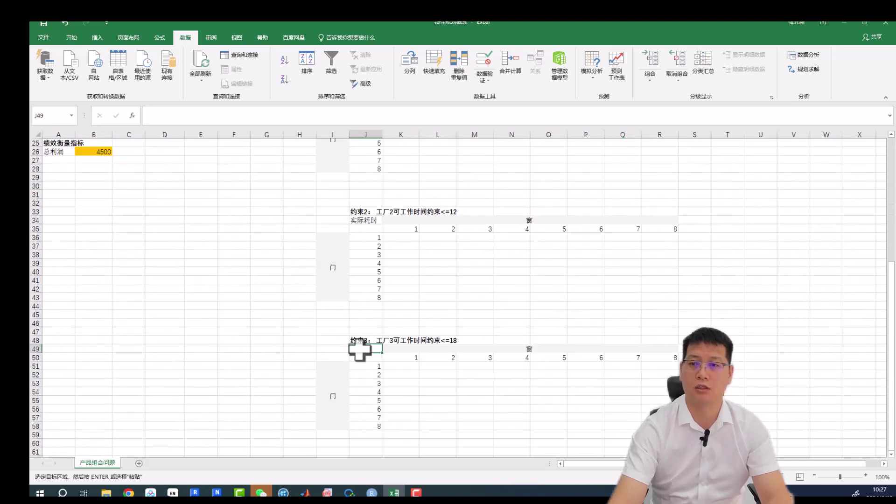
{"action": "right_click", "coordinate": [359, 350]}
{"action": "left_click", "coordinate": [384, 192]}
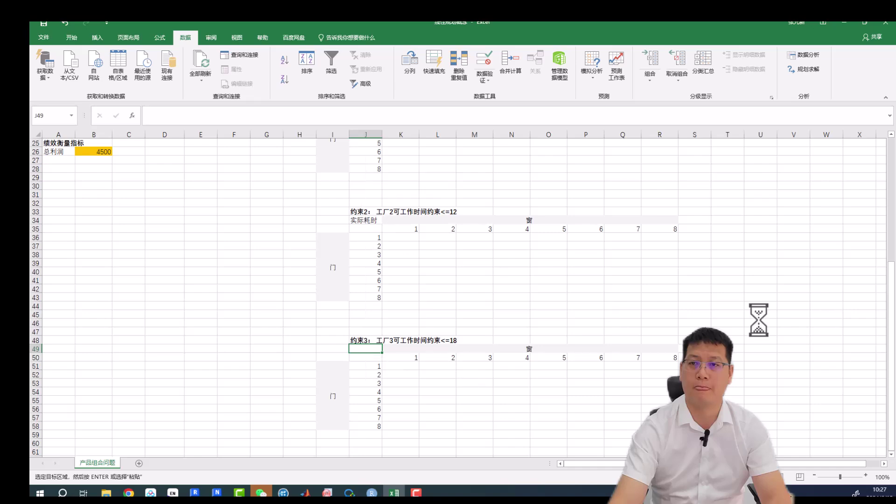
{"action": "left_click", "coordinate": [817, 306]}
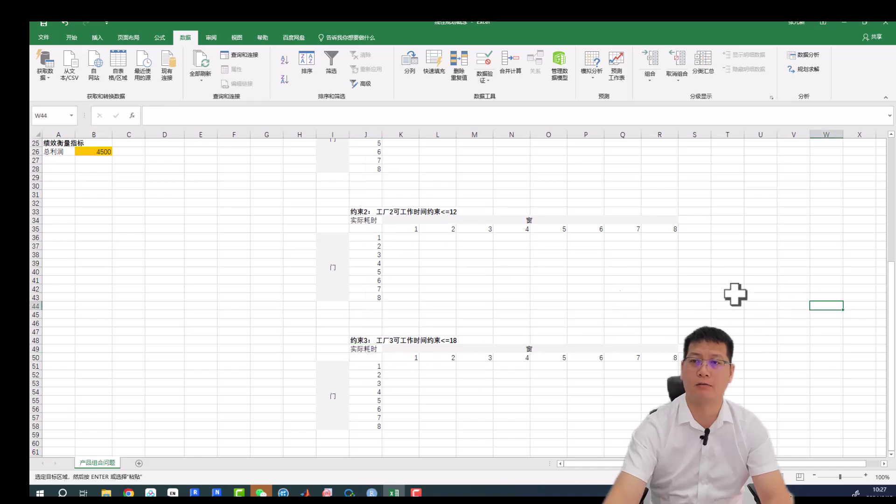
{"action": "scroll", "coordinate": [411, 319], "scroll_direction": "up", "scroll_amount": 4}
{"action": "scroll", "coordinate": [413, 314], "scroll_direction": "up", "scroll_amount": 4}
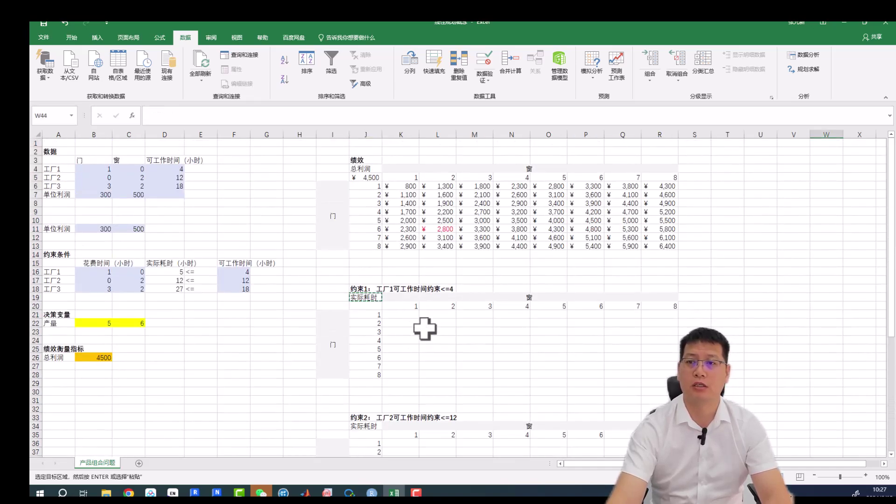
{"action": "left_click", "coordinate": [425, 329]}
{"action": "left_click", "coordinate": [368, 306]}
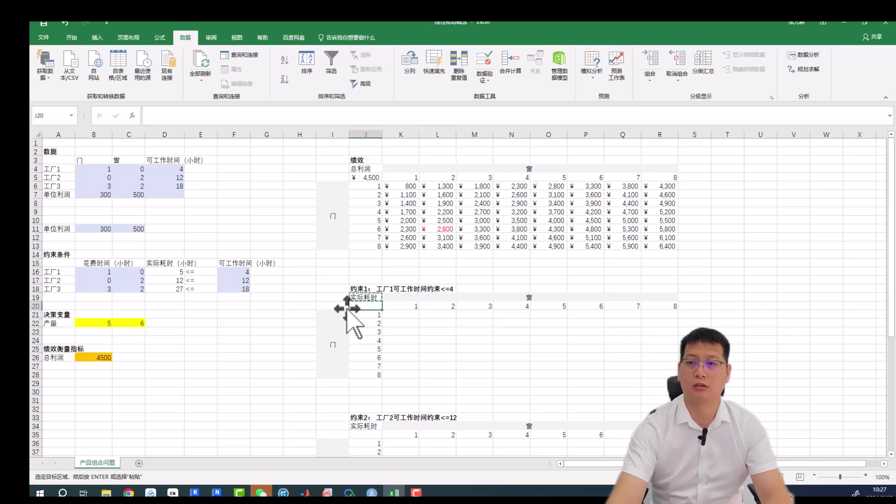
{"action": "key", "text": "Escape"}
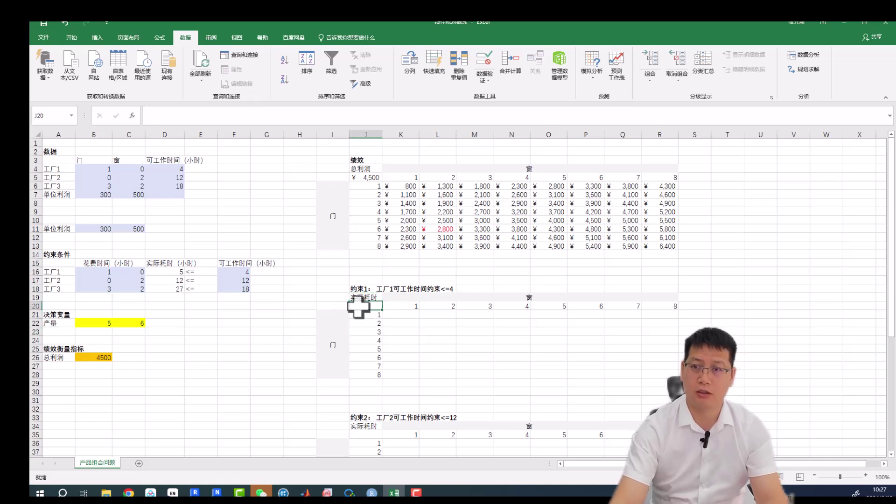
Step: Link J20 to factory 1's actual work time with =D16
{"action": "left_click", "coordinate": [441, 323]}
{"action": "left_click", "coordinate": [358, 307]}
{"action": "type", "text": "="}
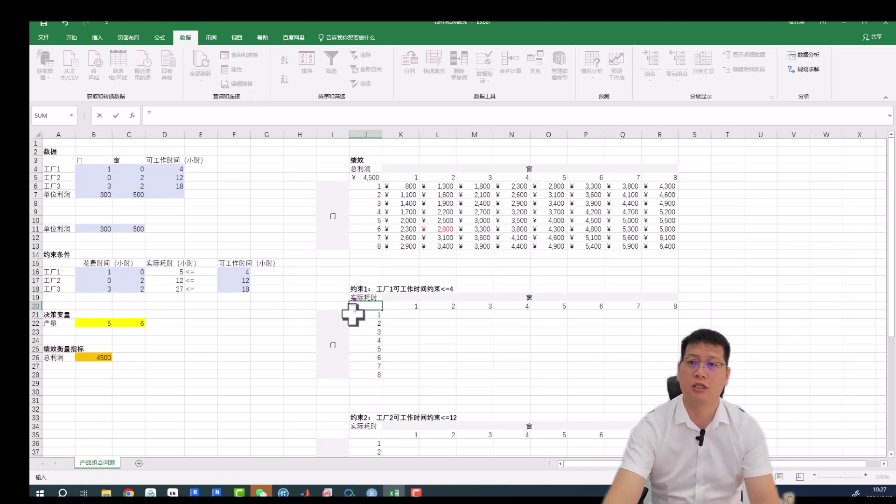
{"action": "left_click", "coordinate": [159, 272]}
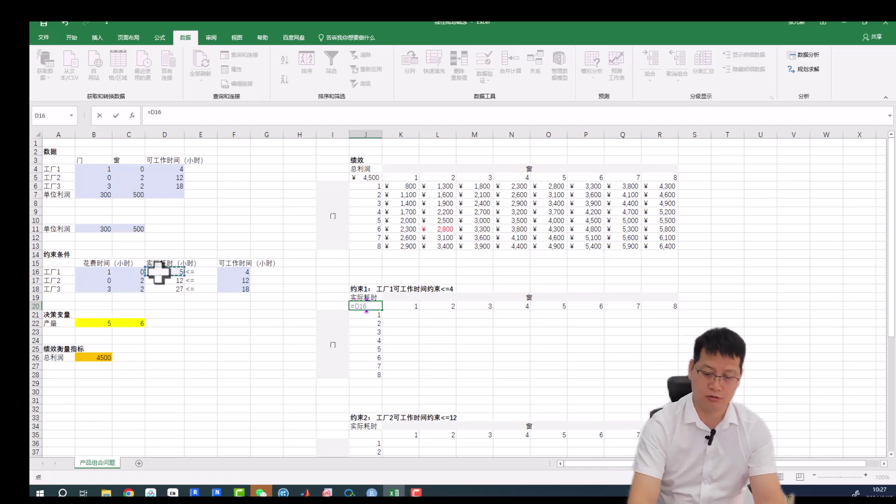
{"action": "key", "text": "Return"}
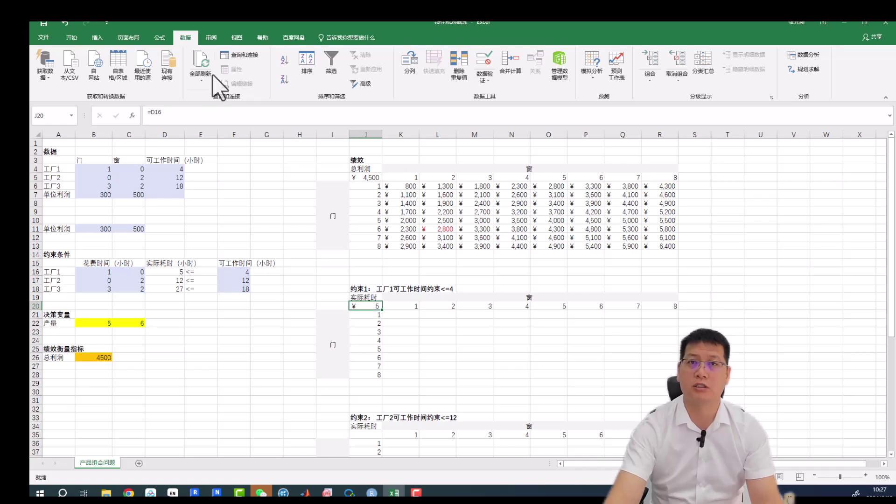
Step: Format J20 as 常规 (General) so it shows a plain 5
{"action": "left_click", "coordinate": [71, 37]}
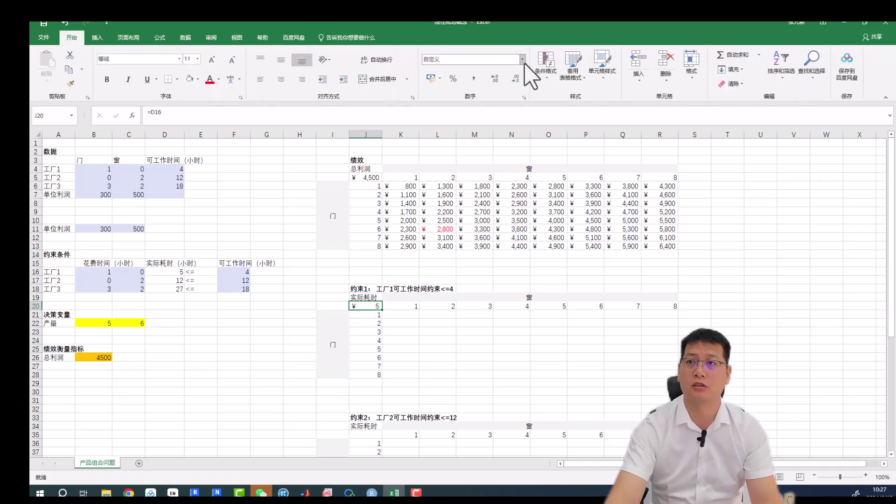
{"action": "left_click", "coordinate": [522, 59]}
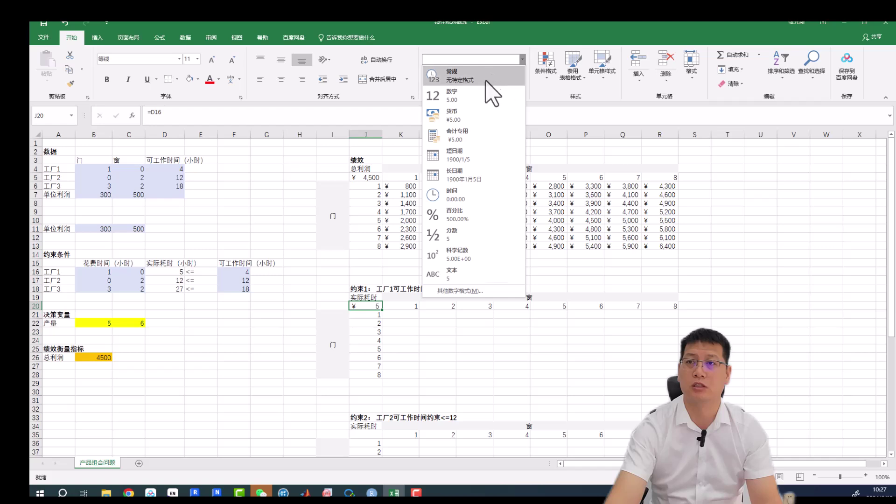
{"action": "left_click", "coordinate": [475, 95]}
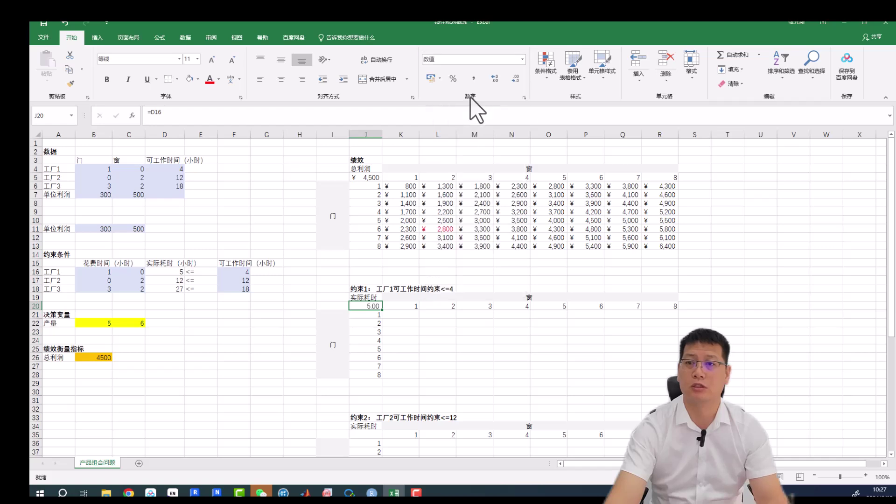
{"action": "left_click", "coordinate": [522, 59]}
{"action": "left_click", "coordinate": [483, 73]}
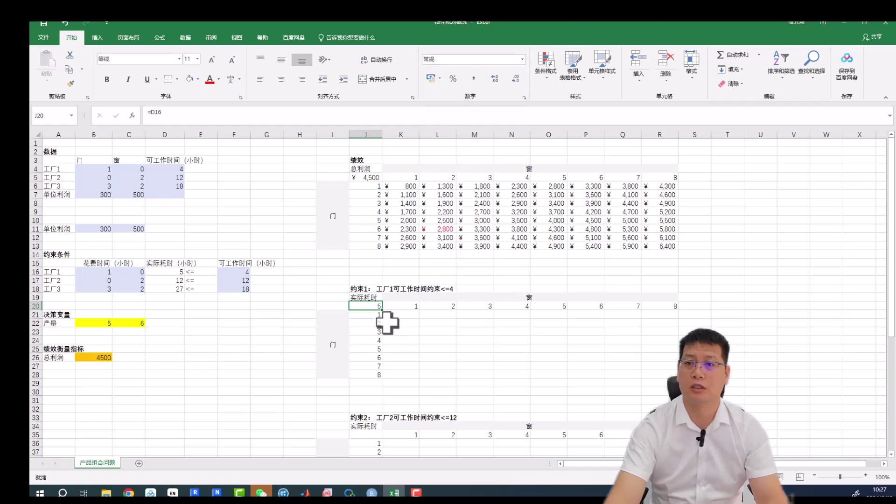
{"action": "left_click", "coordinate": [397, 316]}
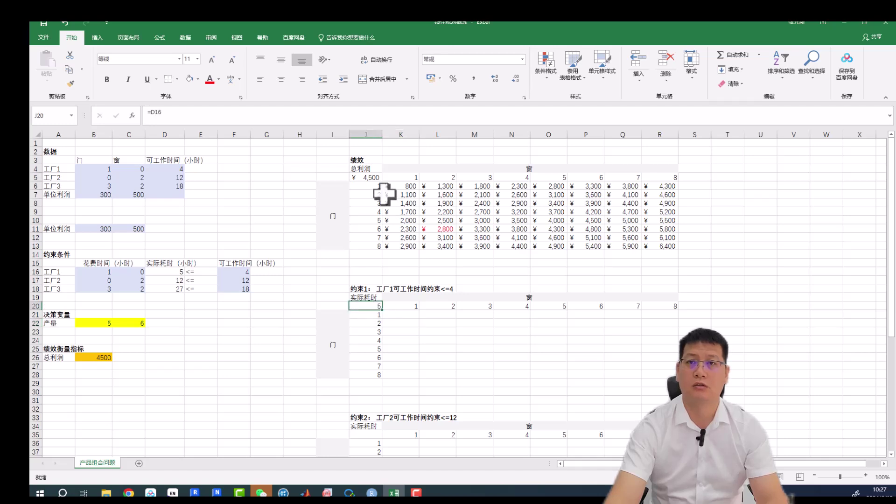
{"action": "left_click", "coordinate": [433, 322]}
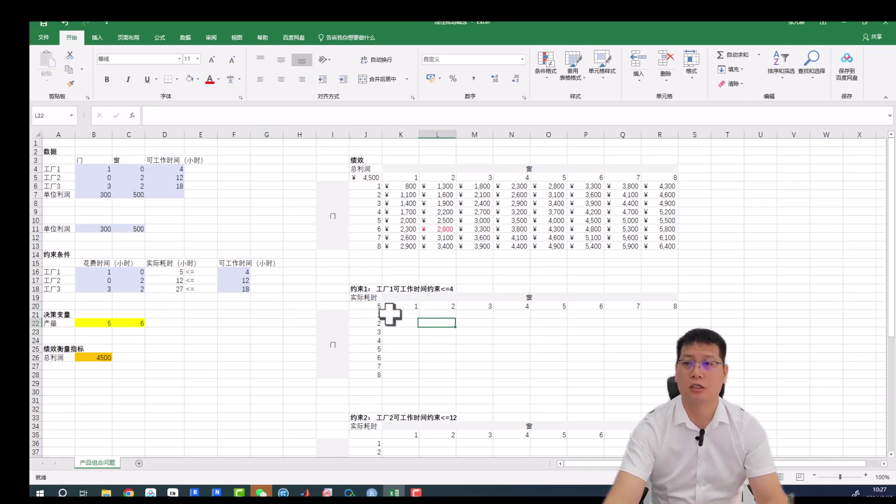
{"action": "left_click_drag", "start_coordinate": [373, 307], "coordinate": [658, 373]}
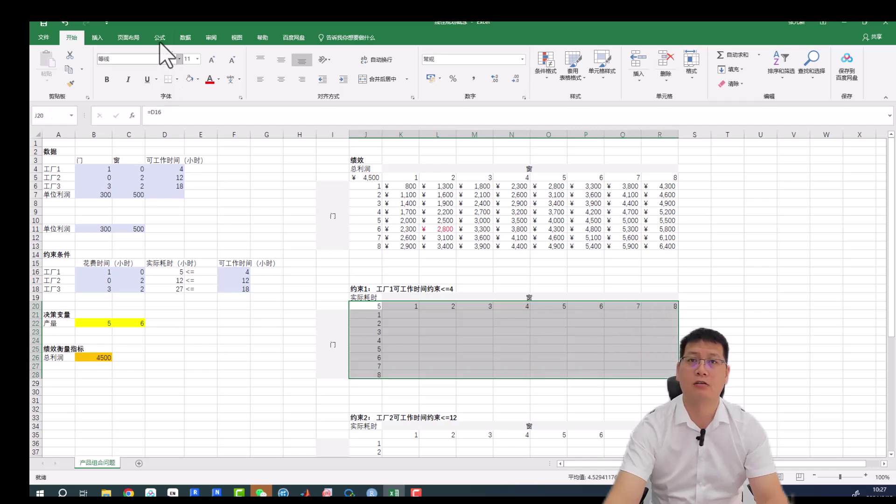
Step: Fill J20:R28 with a data table using row input $C$22 and column input B22
{"action": "left_click", "coordinate": [185, 37]}
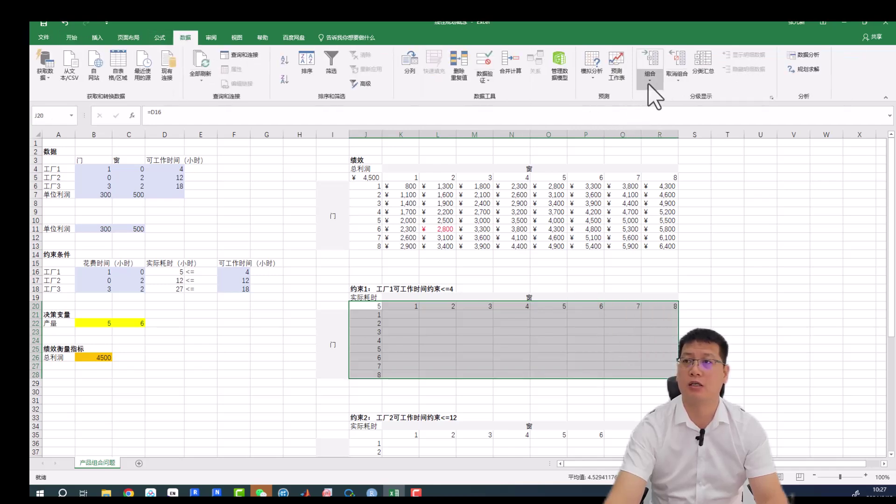
{"action": "left_click", "coordinate": [591, 76]}
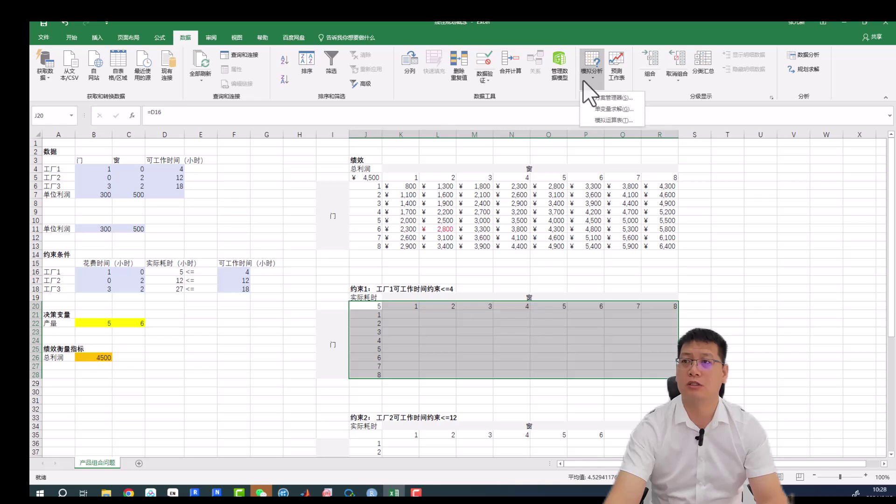
{"action": "left_click", "coordinate": [633, 120]}
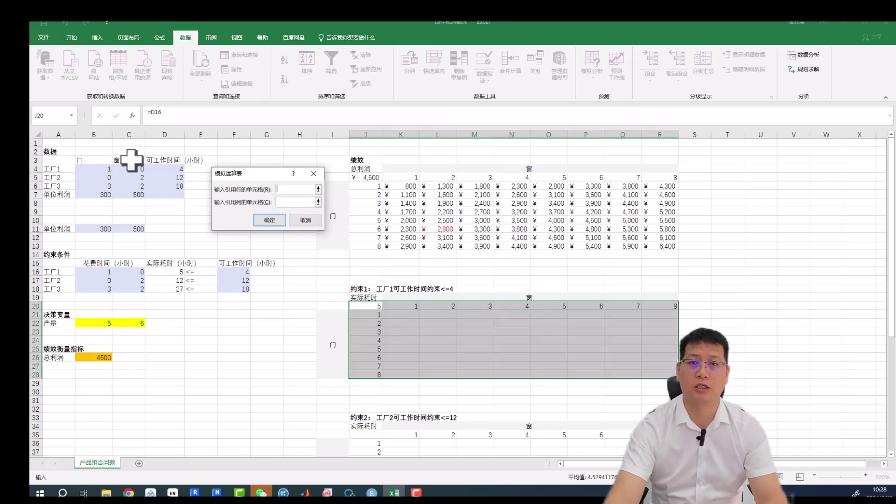
{"action": "left_click", "coordinate": [137, 321]}
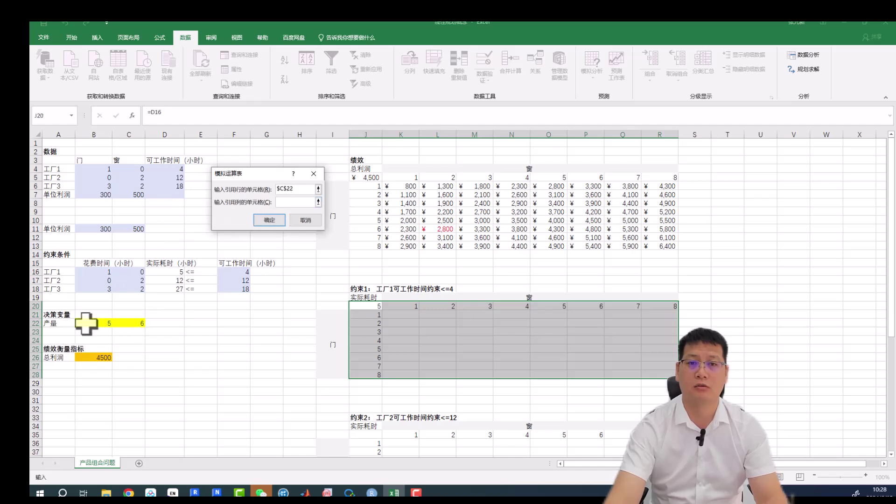
{"action": "left_click", "coordinate": [269, 219]}
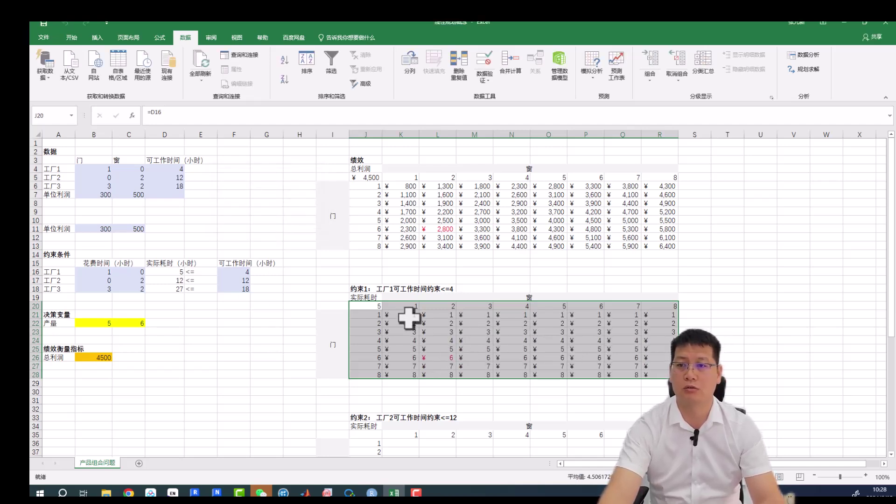
{"action": "left_click_drag", "start_coordinate": [406, 315], "coordinate": [662, 375]}
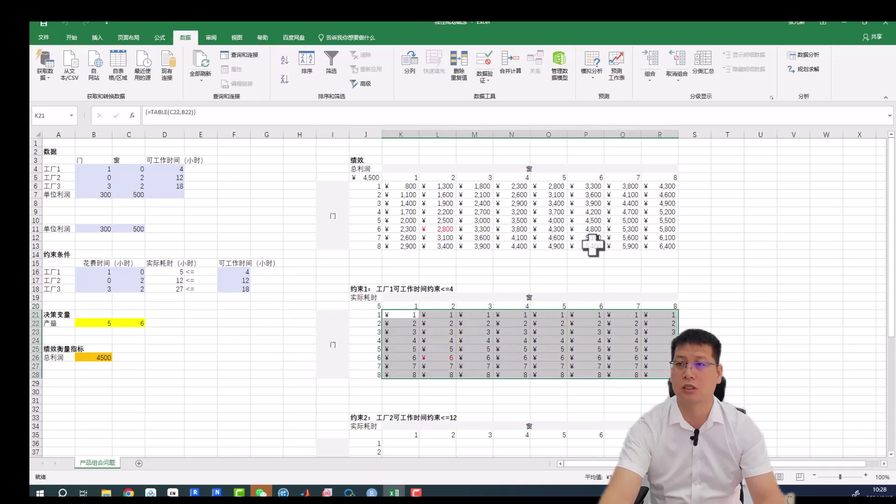
Step: Switch the work-time results to 常规 format, removing the ¥ signs
{"action": "left_click", "coordinate": [71, 38]}
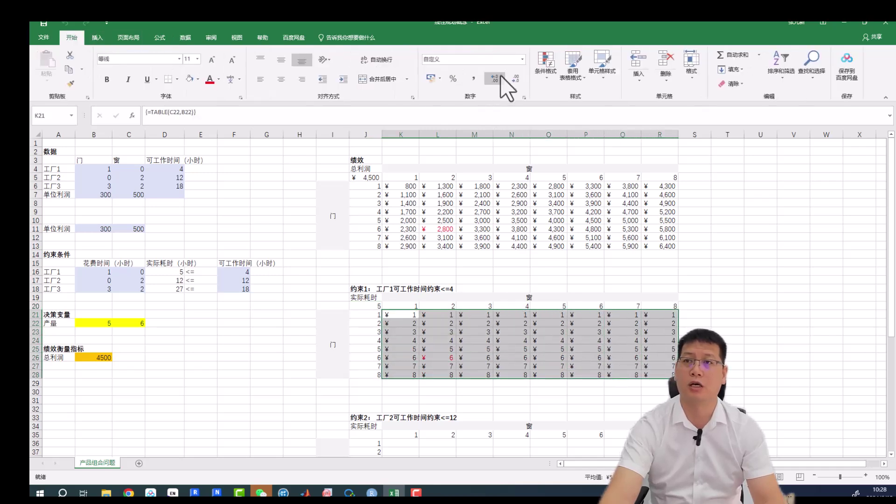
{"action": "left_click", "coordinate": [522, 59]}
{"action": "left_click", "coordinate": [490, 74]}
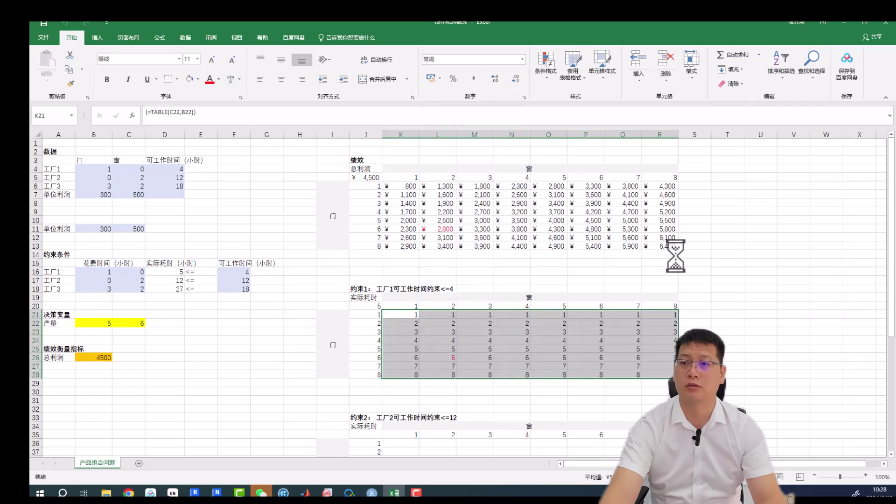
{"action": "left_click", "coordinate": [753, 306]}
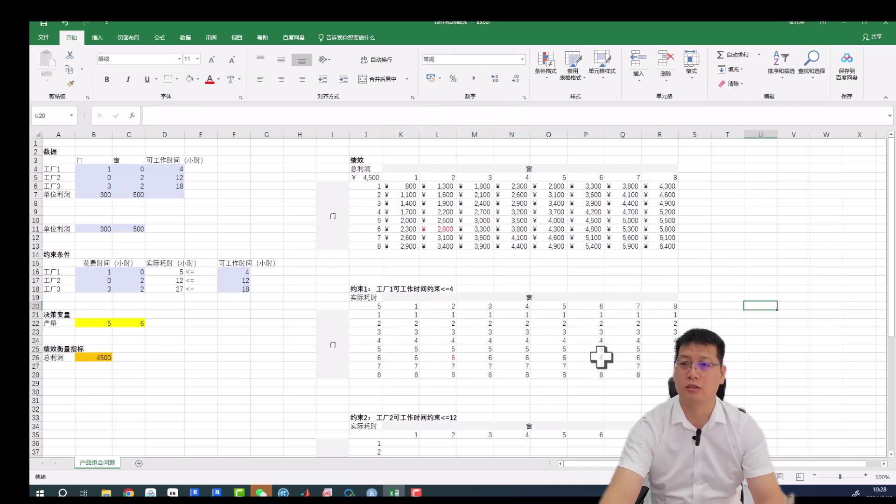
Step: Change the red 6 in L26 to black font
{"action": "left_click", "coordinate": [439, 358]}
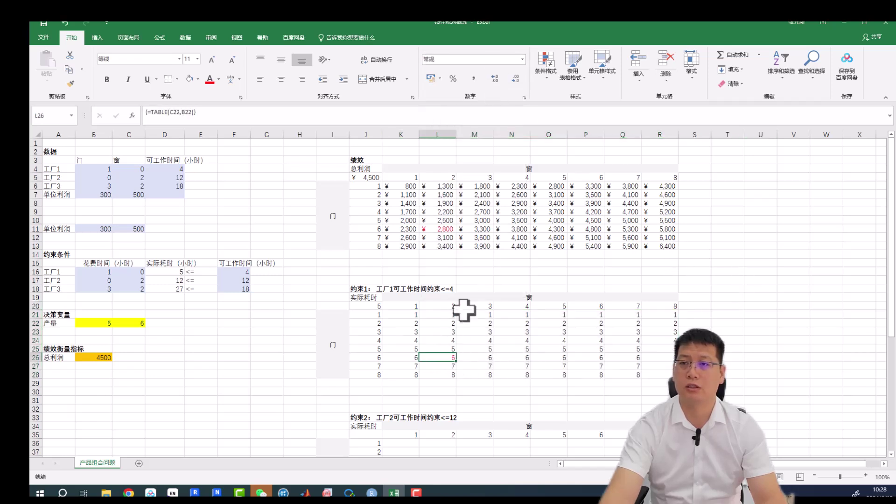
{"action": "left_click", "coordinate": [198, 79]}
{"action": "left_click", "coordinate": [198, 80]}
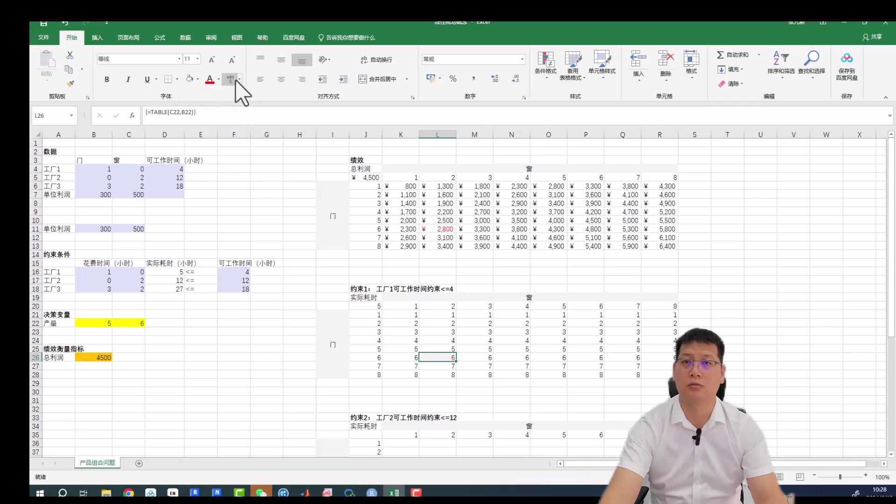
{"action": "left_click", "coordinate": [219, 79]}
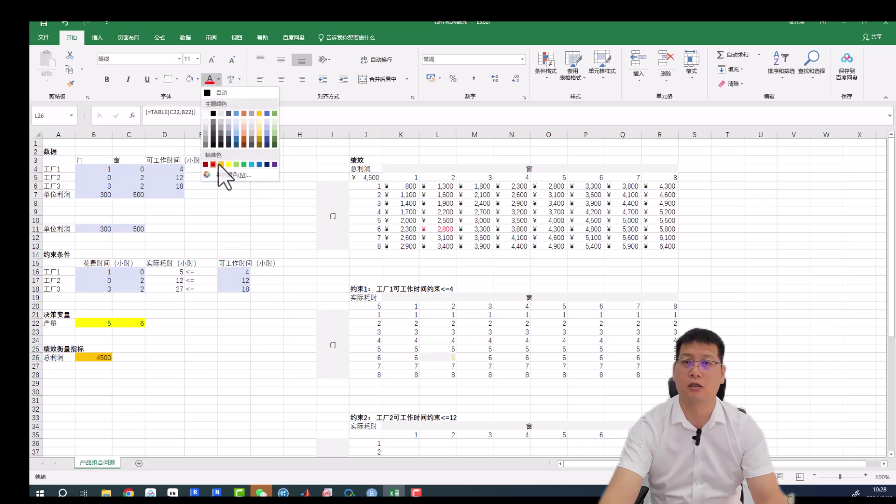
{"action": "left_click", "coordinate": [213, 113]}
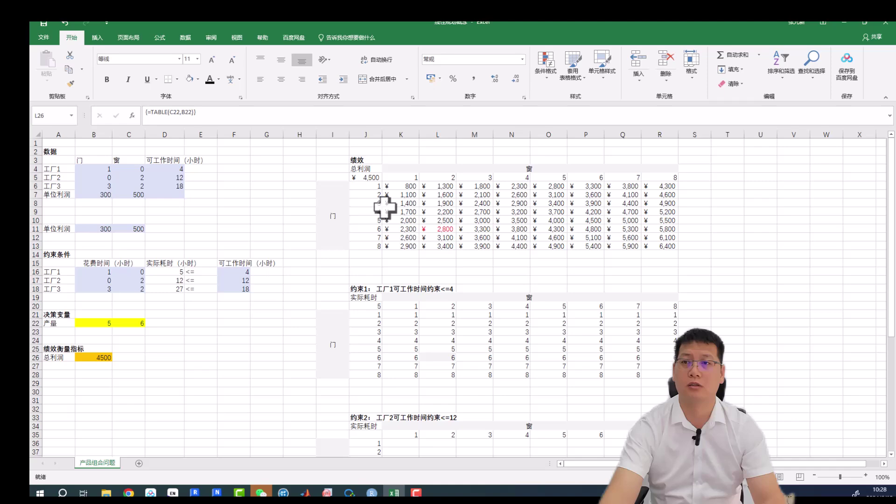
{"action": "left_click", "coordinate": [439, 228]}
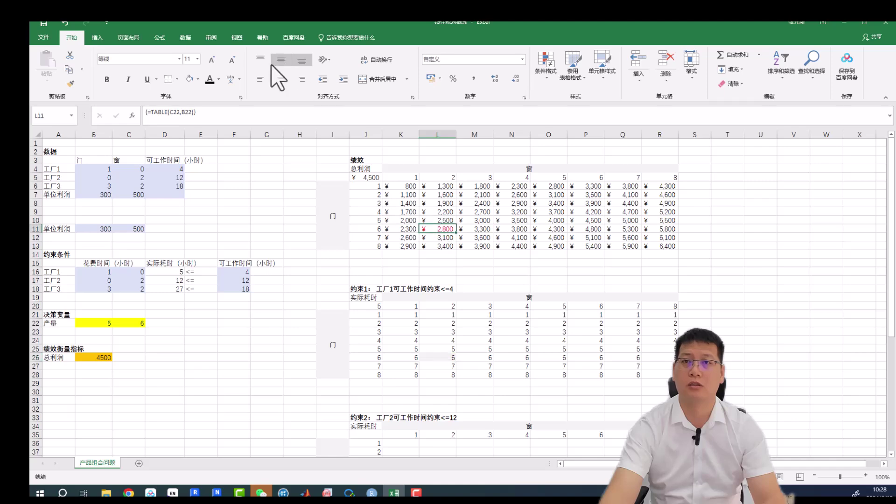
{"action": "left_click", "coordinate": [731, 271]}
{"action": "scroll", "coordinate": [736, 294], "scroll_direction": "down", "scroll_amount": 1}
{"action": "scroll", "coordinate": [736, 294], "scroll_direction": "down", "scroll_amount": 2}
{"action": "scroll", "coordinate": [735, 294], "scroll_direction": "down", "scroll_amount": 1}
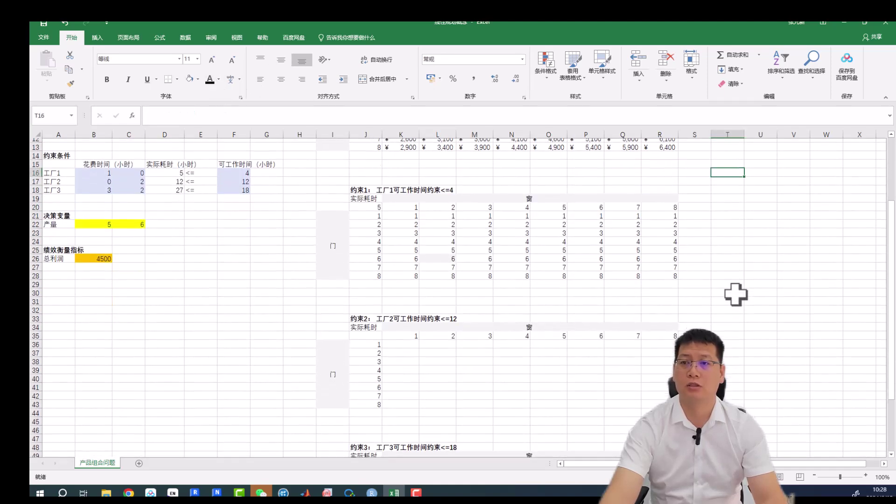
{"action": "left_click", "coordinate": [434, 255]}
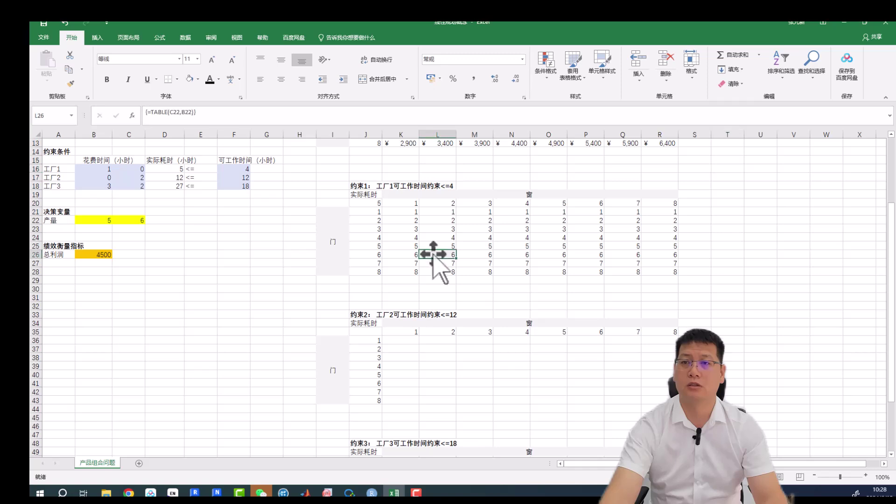
{"action": "left_click", "coordinate": [198, 79]}
{"action": "left_click", "coordinate": [245, 170]}
{"action": "left_click", "coordinate": [742, 290]}
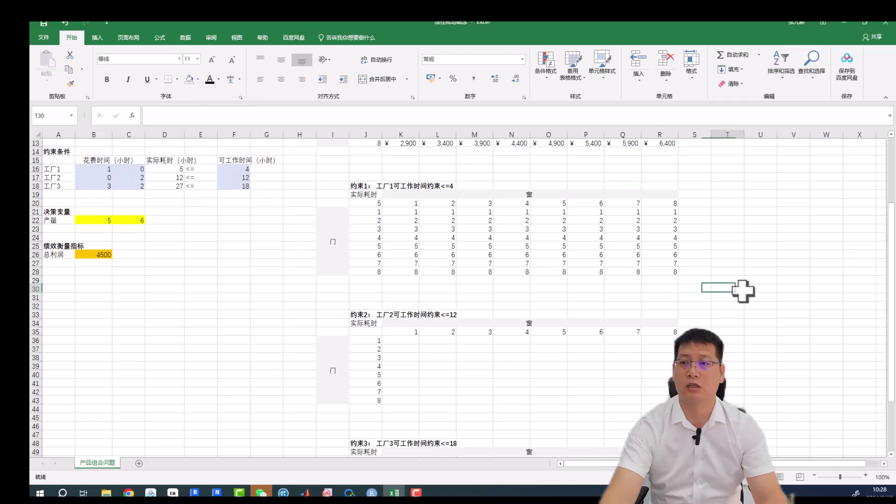
{"action": "scroll", "coordinate": [544, 330], "scroll_direction": "down", "scroll_amount": 1}
{"action": "left_click", "coordinate": [361, 305]}
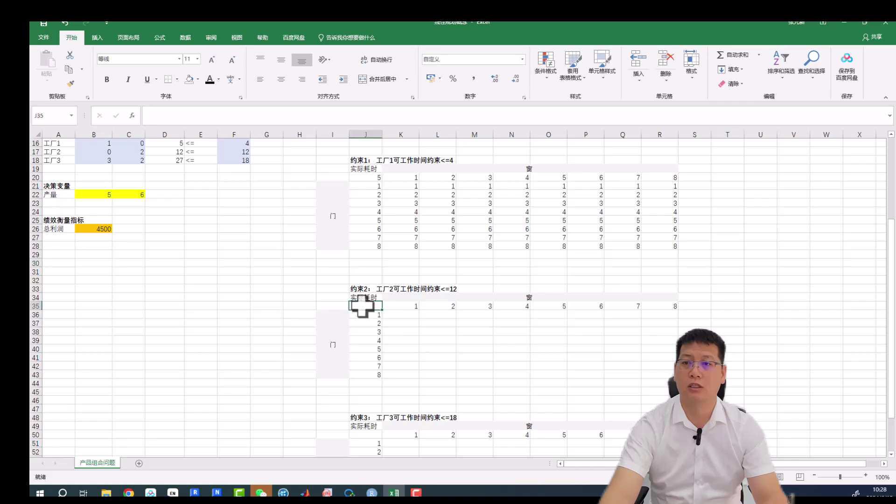
Step: Link corner cell J35 to factory 2's actual work time with =D17
{"action": "type", "text": "="}
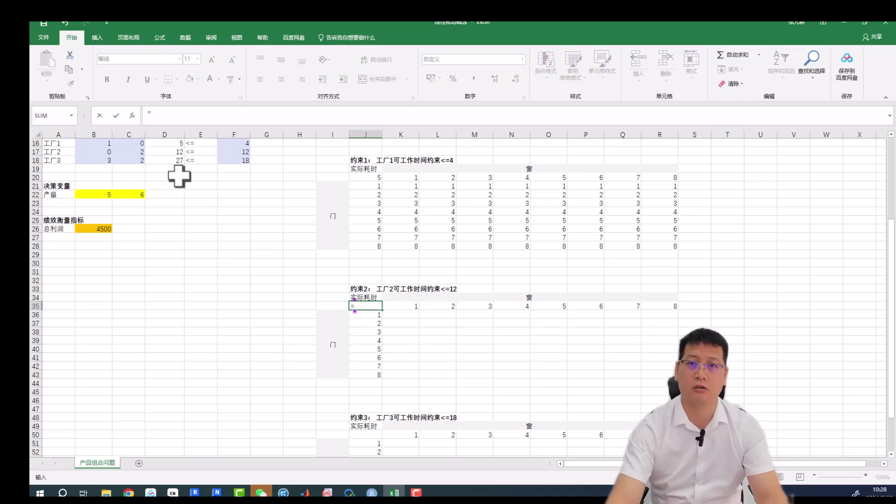
{"action": "scroll", "coordinate": [186, 241], "scroll_direction": "up", "scroll_amount": 2}
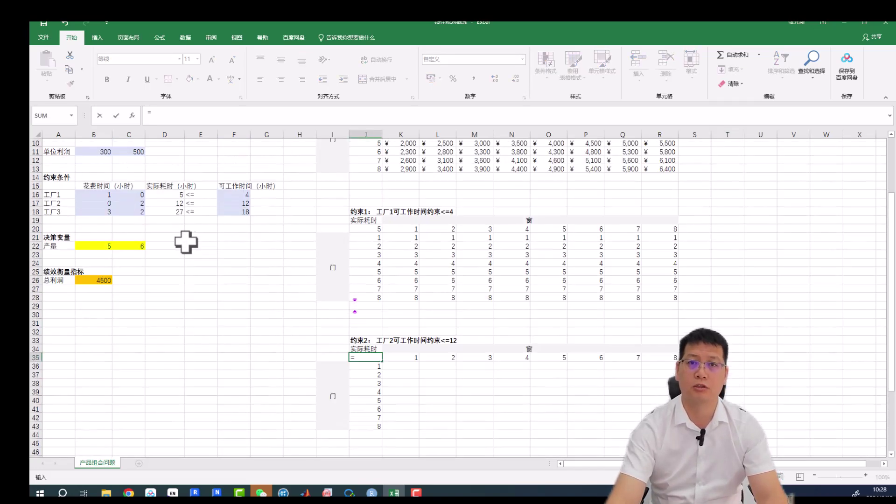
{"action": "left_click", "coordinate": [169, 202]}
{"action": "key", "text": "Return"}
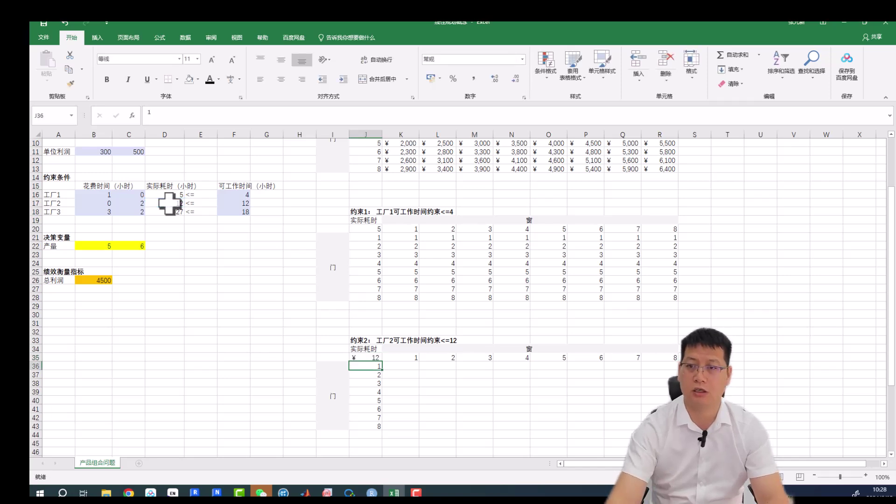
Step: Format J35 as 常规, copy that format to J50, and select J35:R43
{"action": "left_click", "coordinate": [372, 359]}
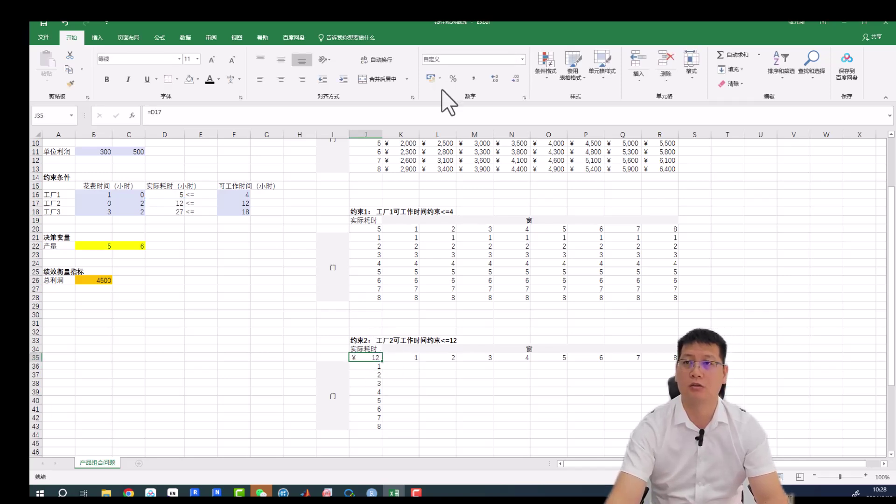
{"action": "left_click", "coordinate": [522, 60]}
{"action": "left_click", "coordinate": [469, 75]}
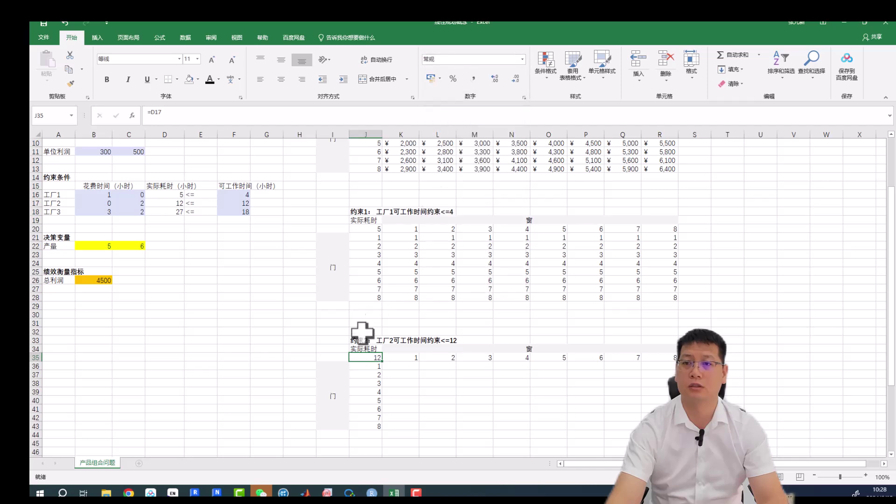
{"action": "left_click", "coordinate": [443, 392]}
{"action": "left_click", "coordinate": [362, 357]}
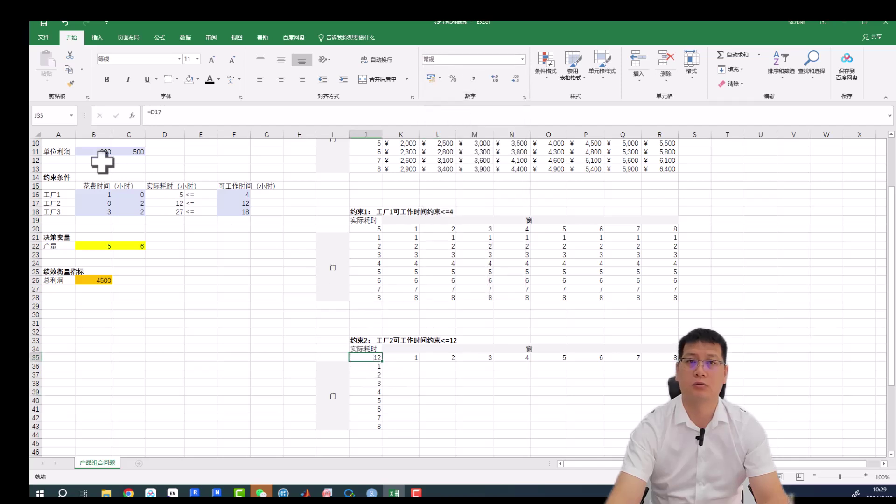
{"action": "left_click", "coordinate": [71, 84]}
{"action": "scroll", "coordinate": [459, 340], "scroll_direction": "down", "scroll_amount": 2}
{"action": "scroll", "coordinate": [458, 339], "scroll_direction": "down", "scroll_amount": 1}
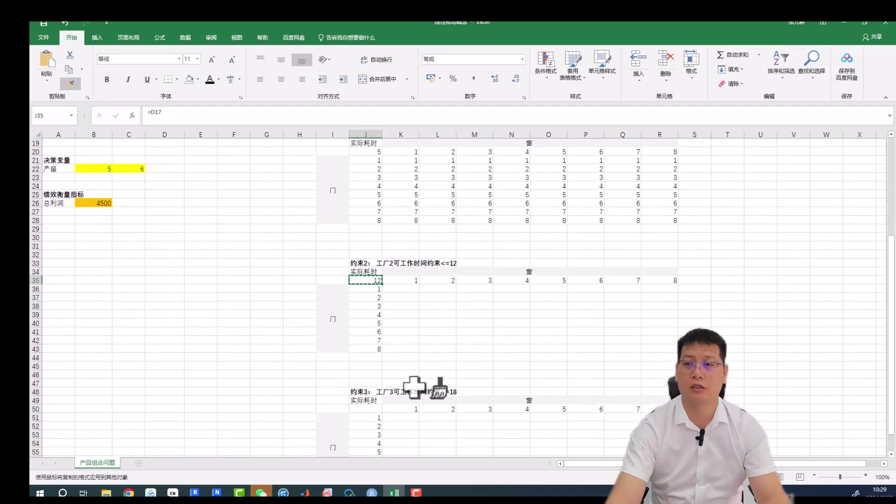
{"action": "left_click", "coordinate": [364, 408]}
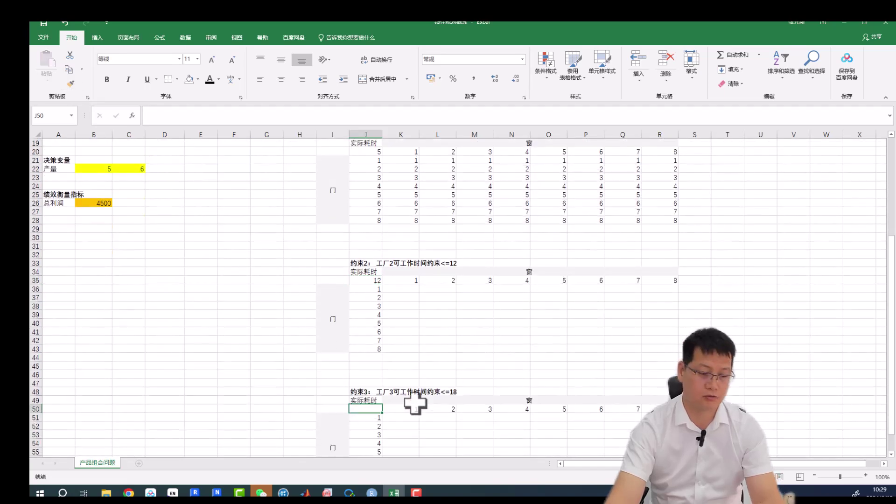
{"action": "left_click", "coordinate": [474, 348]}
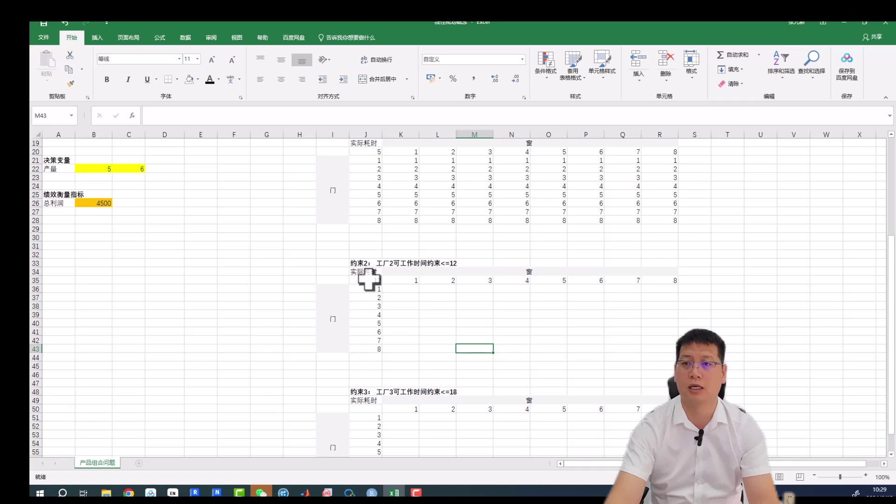
{"action": "left_click_drag", "start_coordinate": [369, 280], "coordinate": [654, 345]}
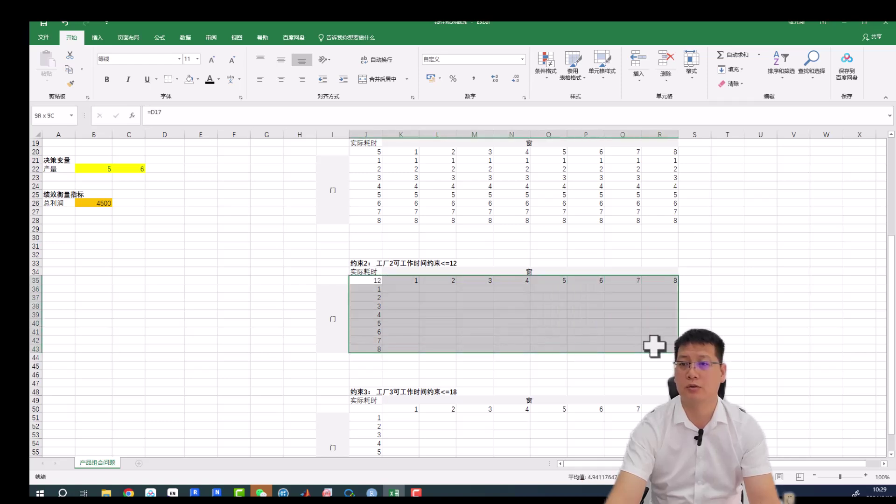
Step: Create a 模拟运算表 on J35:R43 with row input C22 and column input B22
{"action": "left_click", "coordinate": [191, 42]}
{"action": "left_click", "coordinate": [598, 87]}
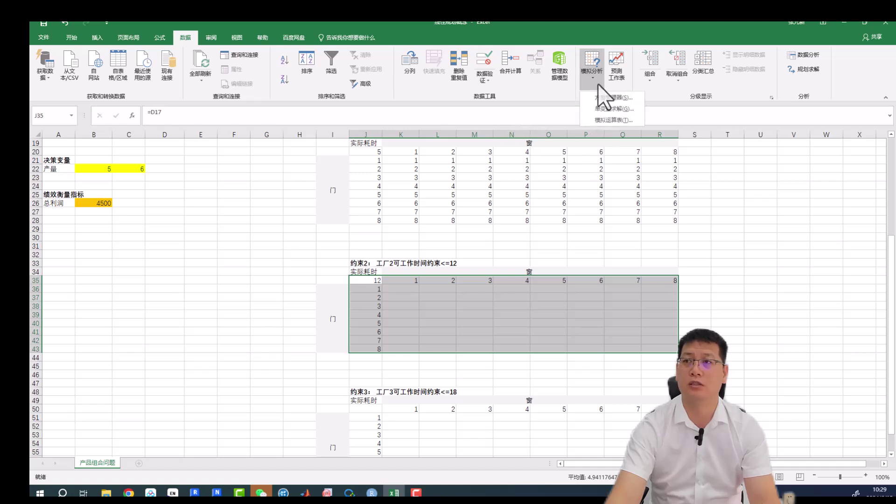
{"action": "mouse_move", "coordinate": [613, 119]}
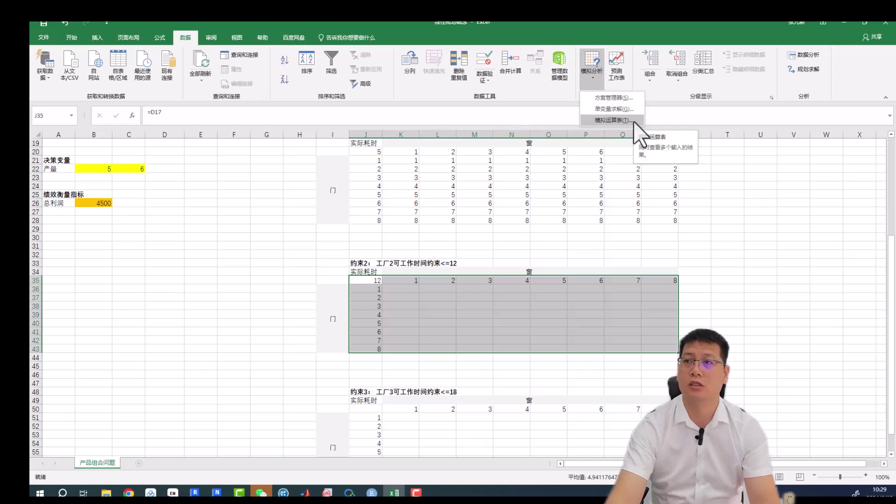
{"action": "left_click", "coordinate": [634, 120]}
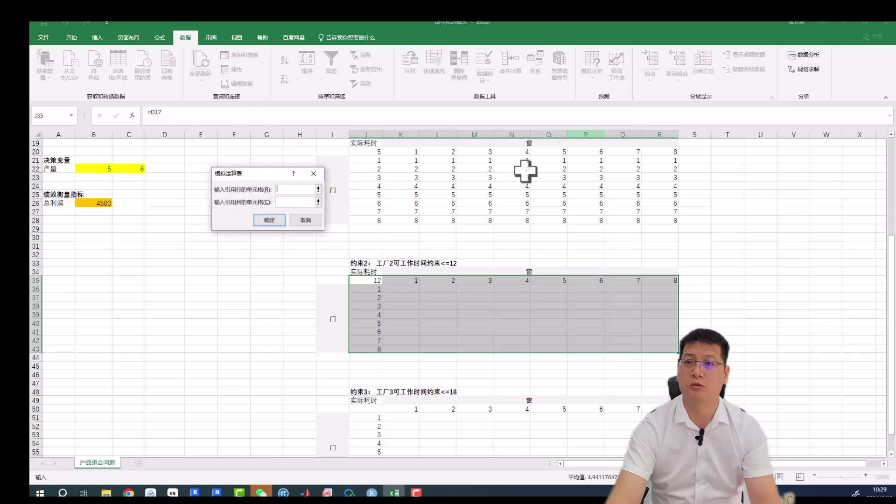
{"action": "left_click", "coordinate": [297, 190]}
{"action": "scroll", "coordinate": [135, 280], "scroll_direction": "up", "scroll_amount": 2}
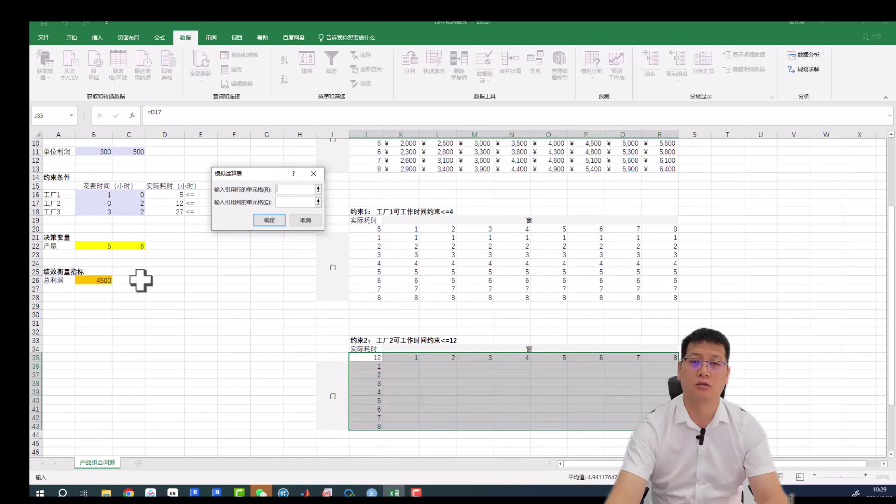
{"action": "scroll", "coordinate": [135, 280], "scroll_direction": "up", "scroll_amount": 2}
{"action": "scroll", "coordinate": [136, 280], "scroll_direction": "up", "scroll_amount": 2}
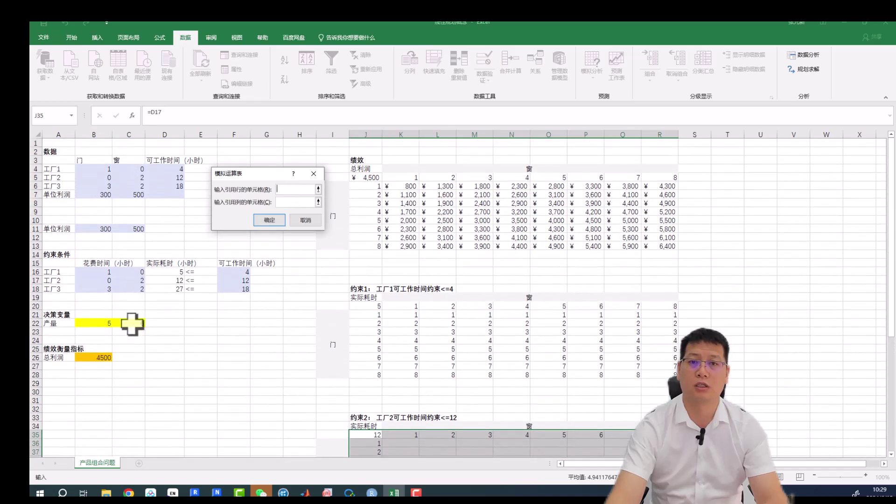
{"action": "left_click", "coordinate": [132, 324]}
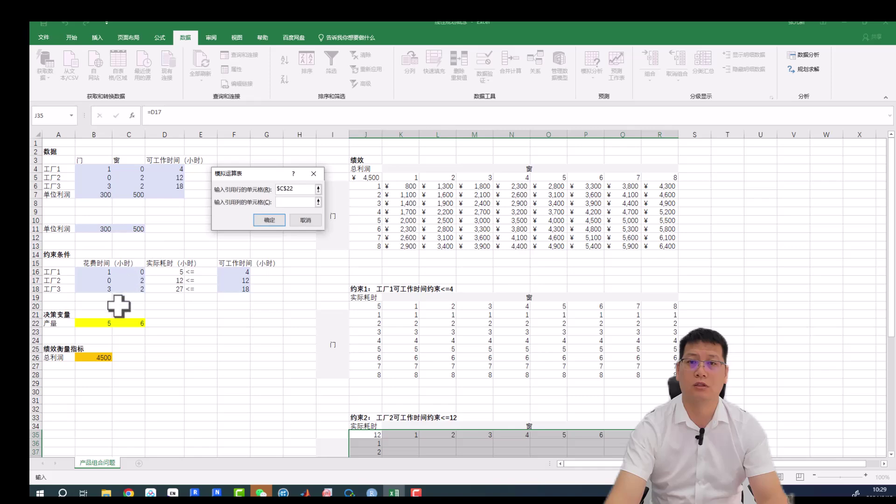
{"action": "left_click", "coordinate": [269, 219]}
Step: Select the computed factory-2 work-time values K36:R43
{"action": "scroll", "coordinate": [722, 297], "scroll_direction": "down", "scroll_amount": 1}
{"action": "scroll", "coordinate": [722, 297], "scroll_direction": "down", "scroll_amount": 2}
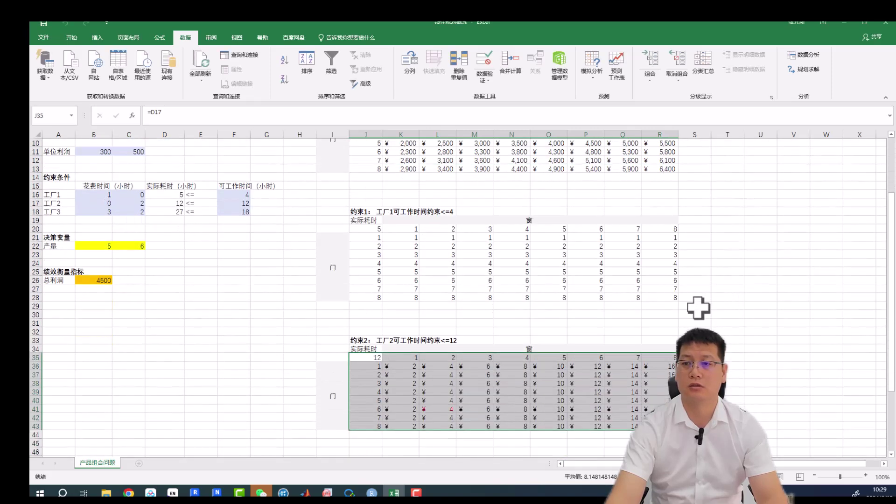
{"action": "left_click", "coordinate": [405, 368]}
{"action": "left_click_drag", "start_coordinate": [405, 370], "coordinate": [662, 425]}
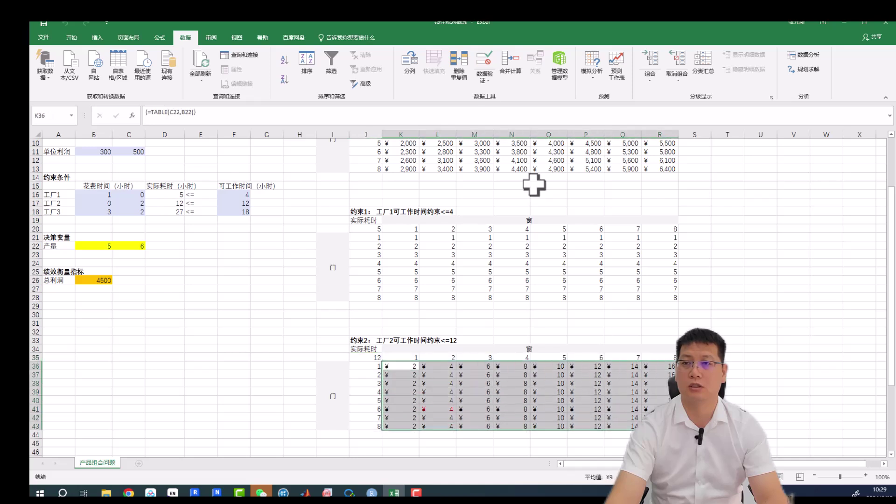
Step: Set the factory-2 values K36:R43 to 常规 format so the ¥ signs disappear
{"action": "left_click", "coordinate": [71, 38]}
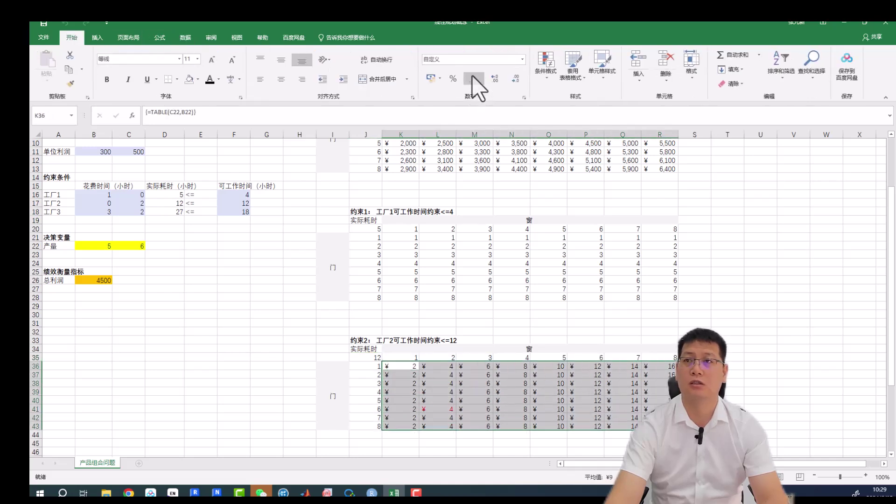
{"action": "left_click", "coordinate": [521, 60]}
{"action": "left_click", "coordinate": [473, 77]}
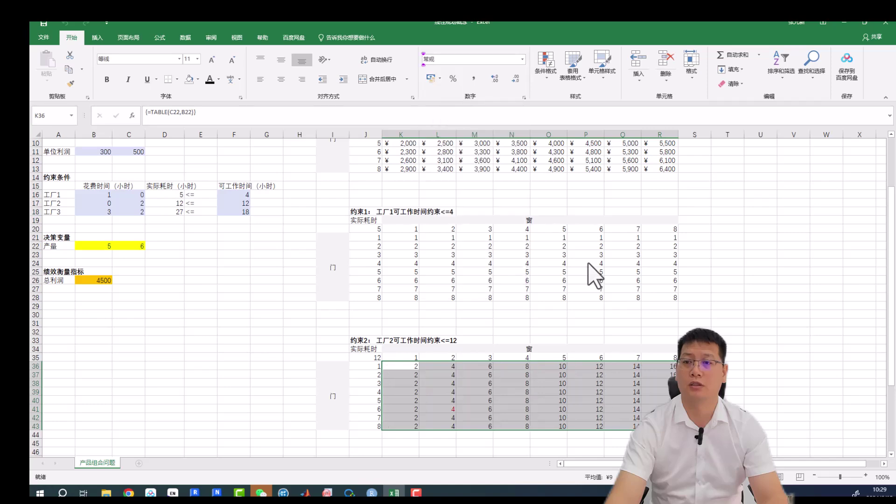
{"action": "scroll", "coordinate": [741, 313], "scroll_direction": "down", "scroll_amount": 1}
{"action": "scroll", "coordinate": [740, 313], "scroll_direction": "down", "scroll_amount": 2}
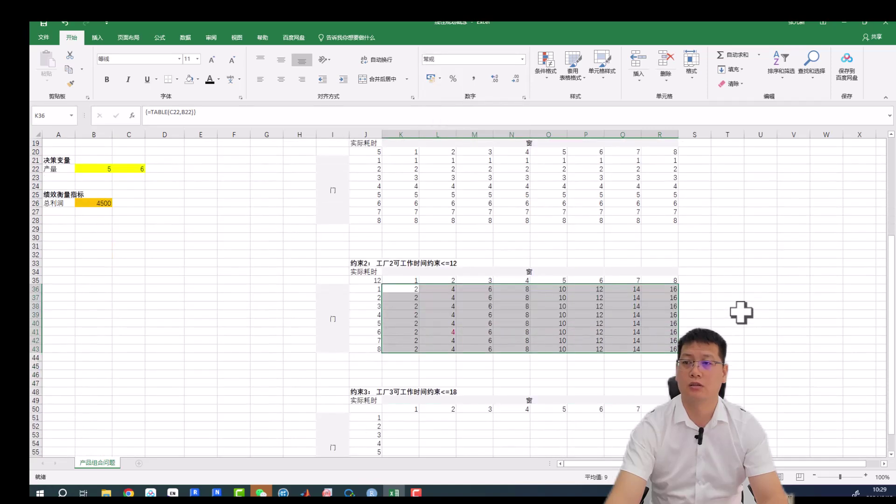
{"action": "left_click", "coordinate": [741, 313]}
{"action": "left_click", "coordinate": [400, 281]}
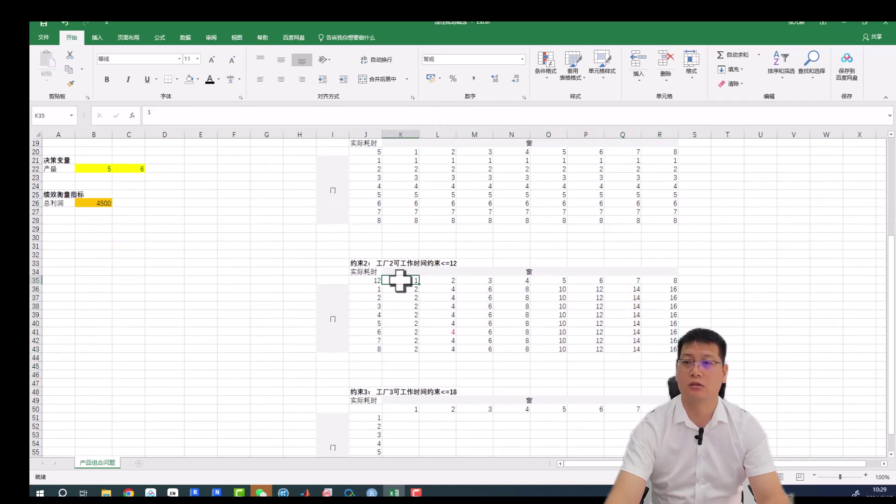
Step: Give the empty factory-3 table body K51:R58 the 常规 number format
{"action": "scroll", "coordinate": [673, 343], "scroll_direction": "down", "scroll_amount": 1}
{"action": "scroll", "coordinate": [673, 343], "scroll_direction": "down", "scroll_amount": 1}
{"action": "left_click", "coordinate": [397, 365]}
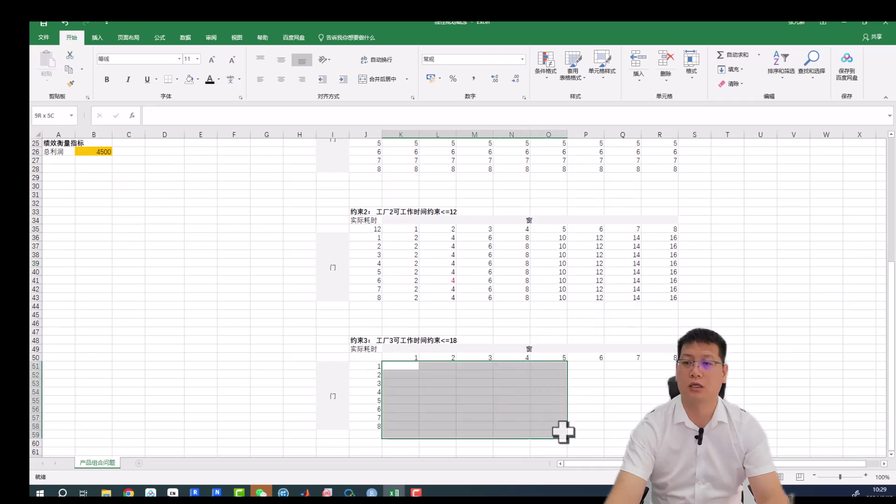
{"action": "left_click_drag", "start_coordinate": [398, 365], "coordinate": [663, 425]}
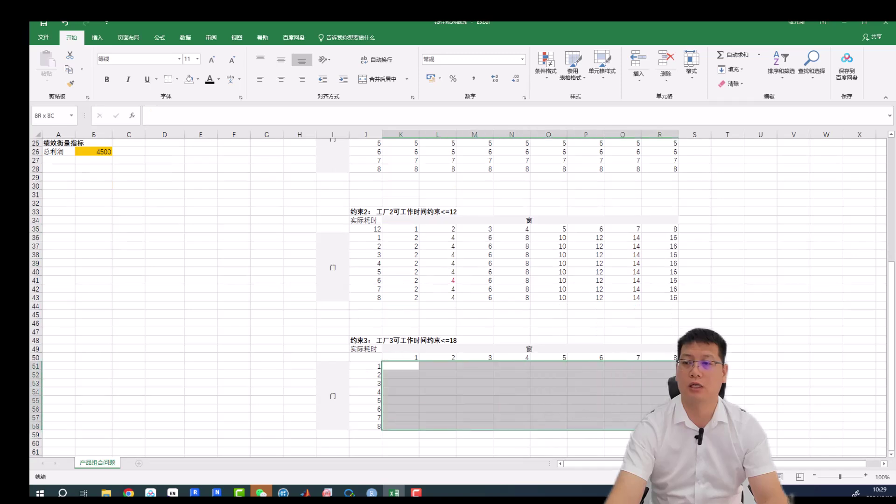
{"action": "left_click", "coordinate": [523, 59]}
{"action": "left_click", "coordinate": [499, 80]}
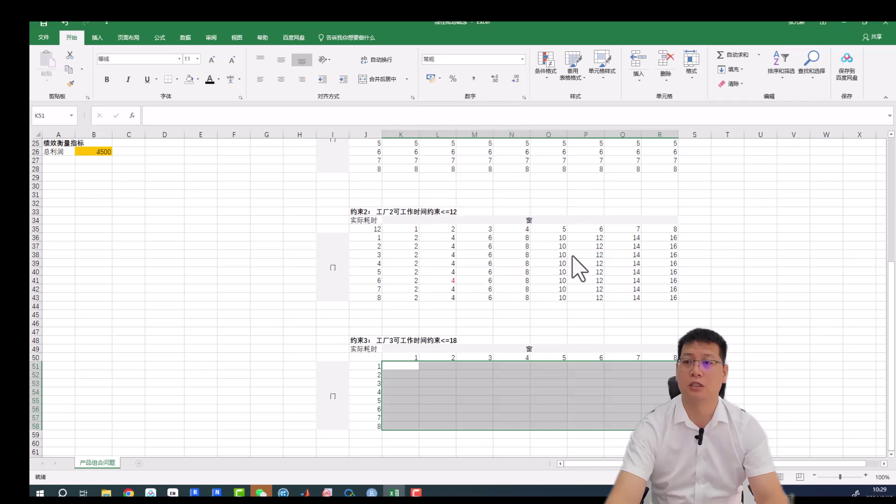
{"action": "left_click", "coordinate": [765, 357]}
Step: Link corner cell J50 to factory 3's actual work time with =D18
{"action": "left_click", "coordinate": [366, 357]}
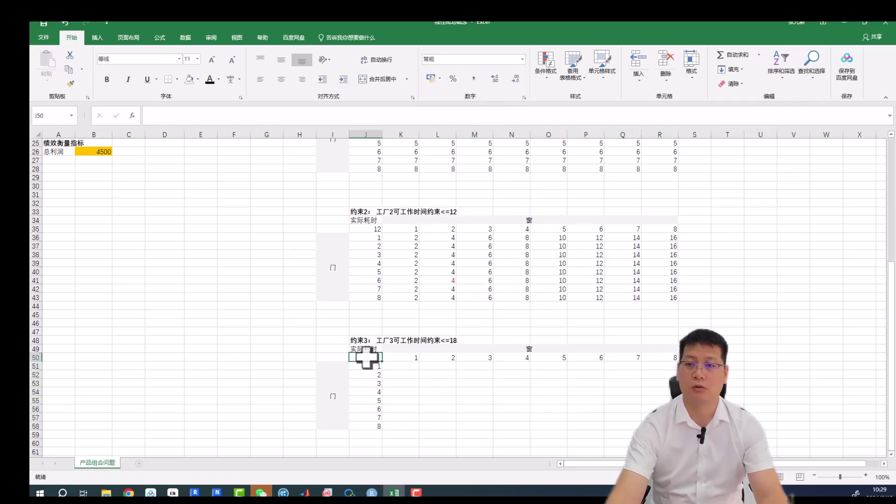
{"action": "type", "text": "="}
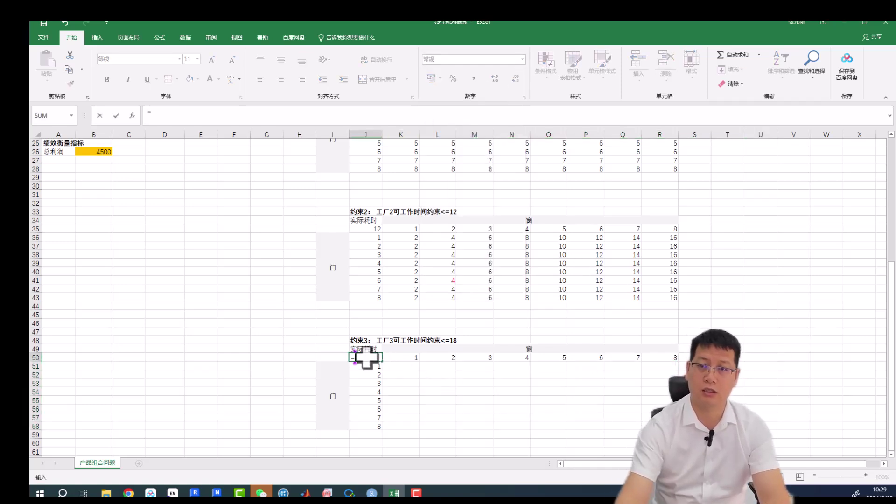
{"action": "scroll", "coordinate": [274, 358], "scroll_direction": "up", "scroll_amount": 1}
{"action": "scroll", "coordinate": [274, 358], "scroll_direction": "up", "scroll_amount": 3}
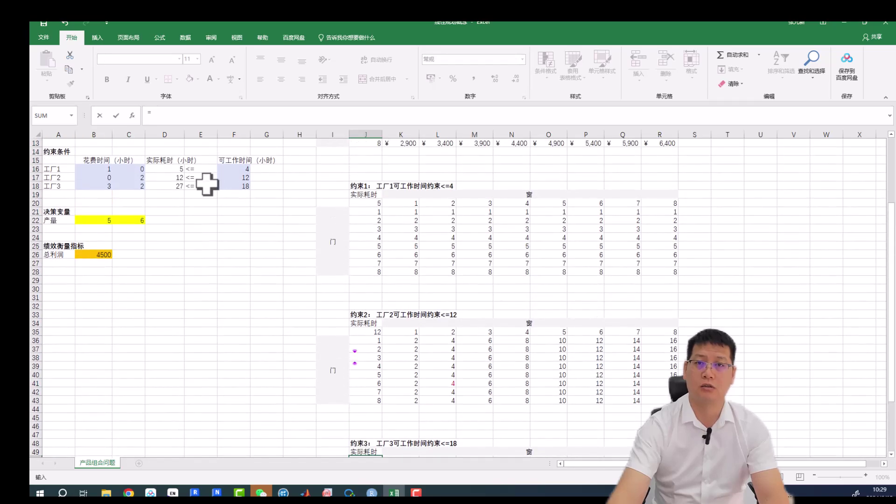
{"action": "left_click", "coordinate": [164, 185]}
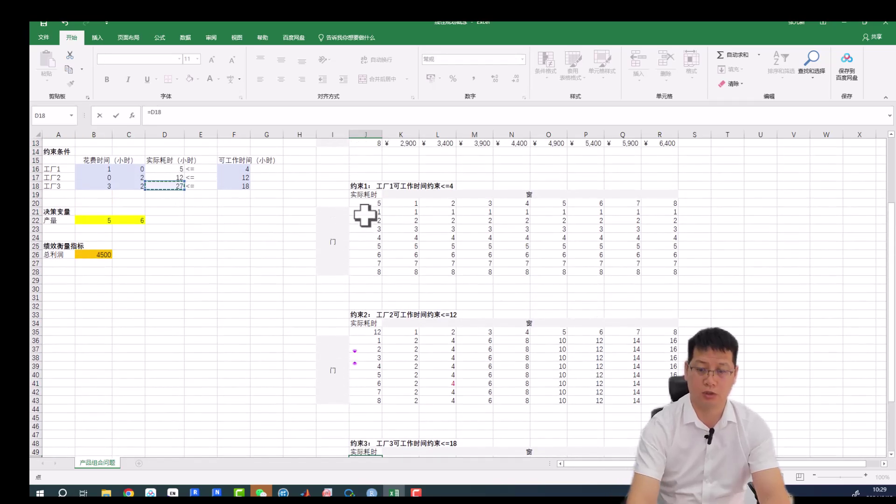
Step: Build a 模拟运算表 on the factory-3 table with row input C22 and column input B22
{"action": "scroll", "coordinate": [626, 307], "scroll_direction": "down", "scroll_amount": 3}
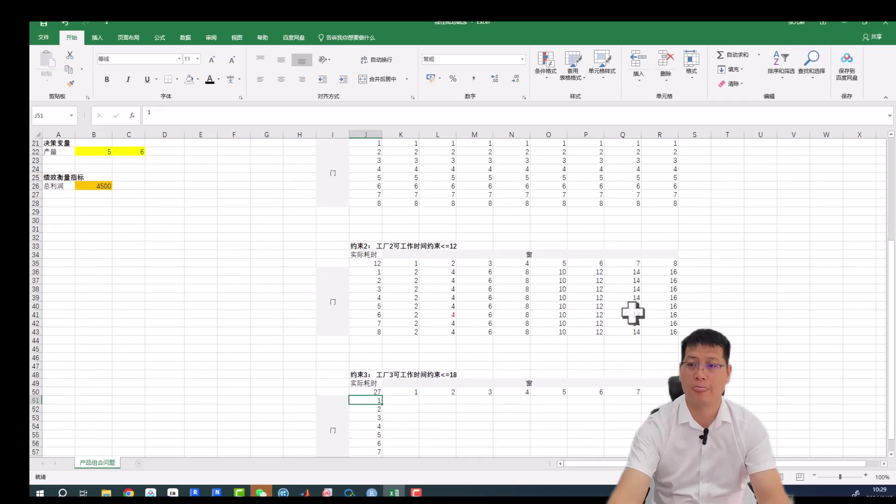
{"action": "scroll", "coordinate": [625, 306], "scroll_direction": "down", "scroll_amount": 1}
{"action": "scroll", "coordinate": [625, 306], "scroll_direction": "down", "scroll_amount": 1}
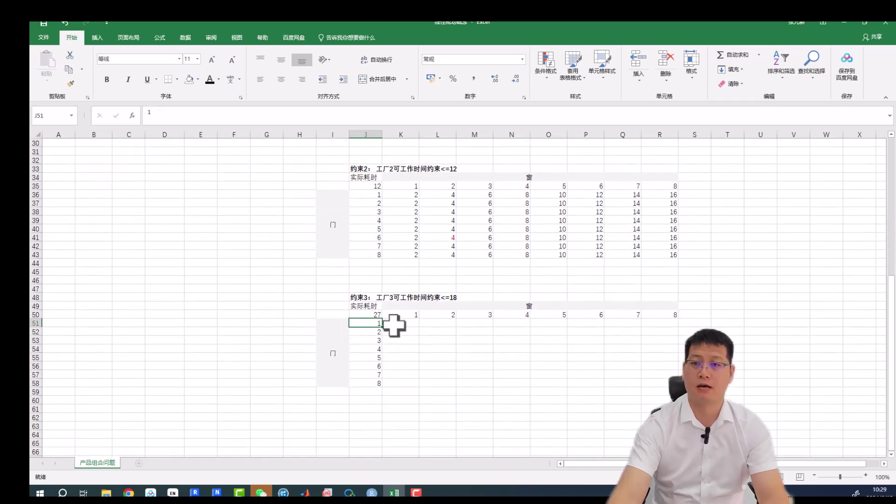
{"action": "left_click_drag", "start_coordinate": [361, 315], "coordinate": [658, 380]}
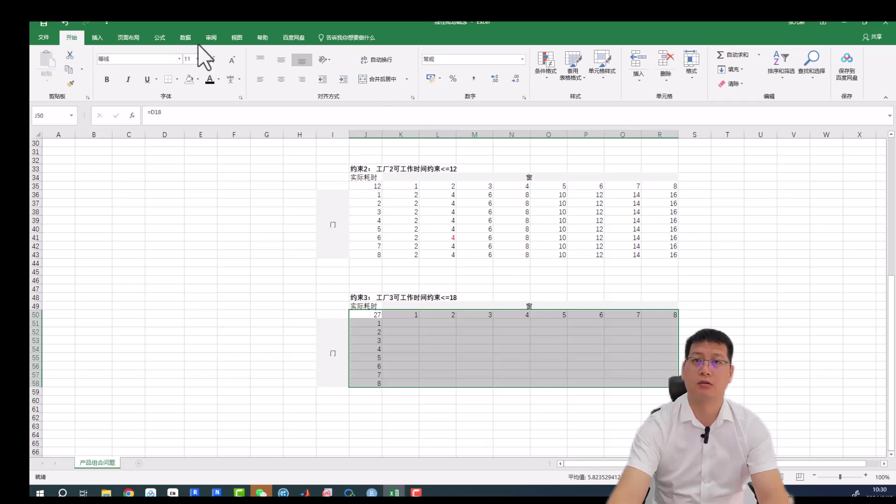
{"action": "left_click", "coordinate": [186, 38]}
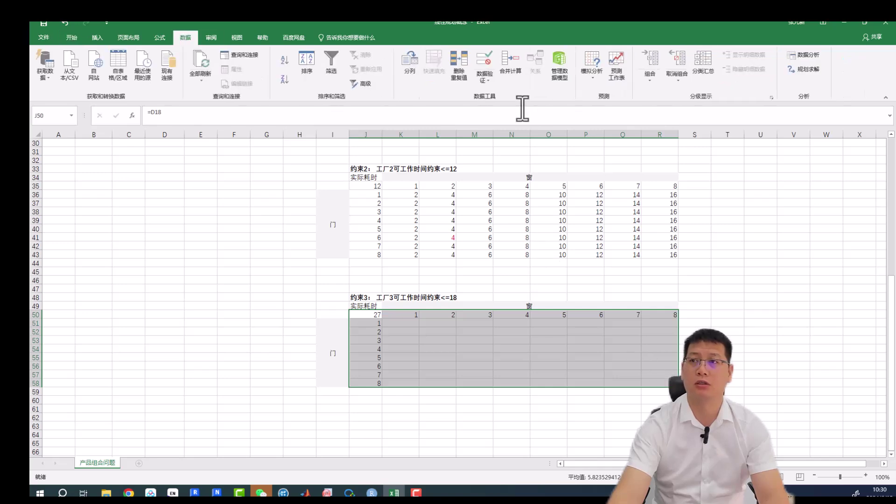
{"action": "left_click", "coordinate": [600, 86]}
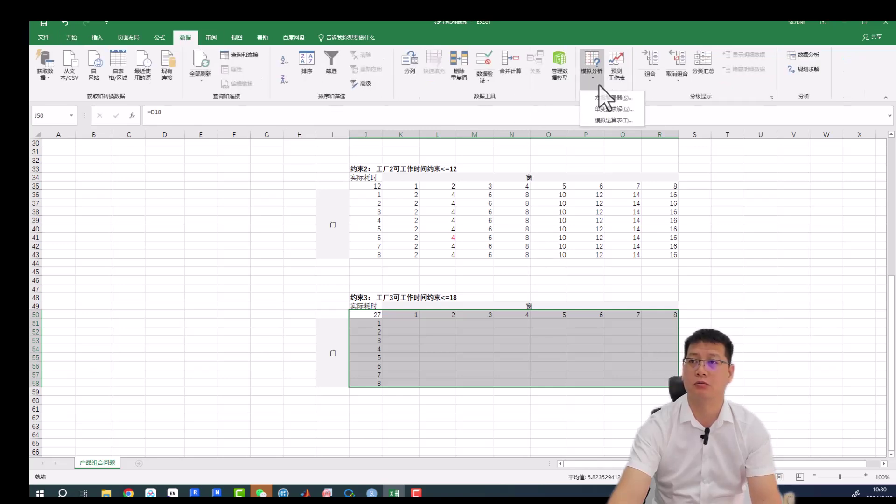
{"action": "left_click", "coordinate": [628, 120]}
{"action": "scroll", "coordinate": [406, 309], "scroll_direction": "up", "scroll_amount": 2}
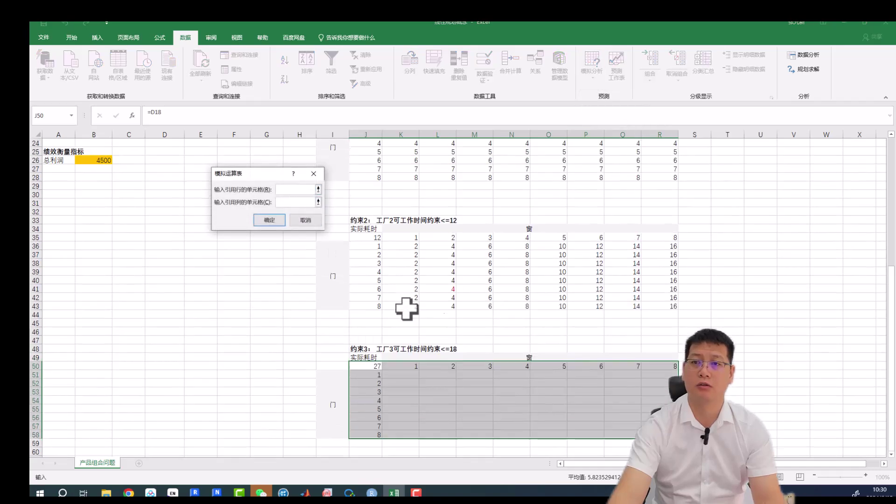
{"action": "scroll", "coordinate": [406, 309], "scroll_direction": "up", "scroll_amount": 1}
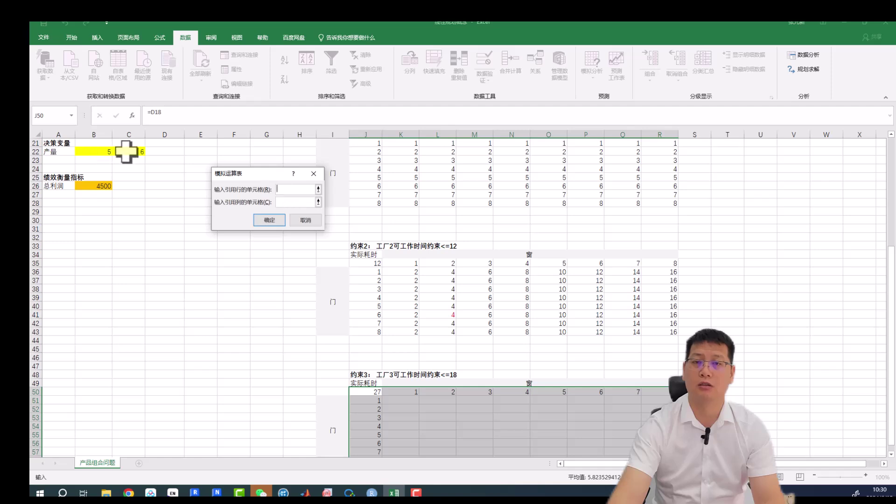
{"action": "left_click", "coordinate": [278, 202]}
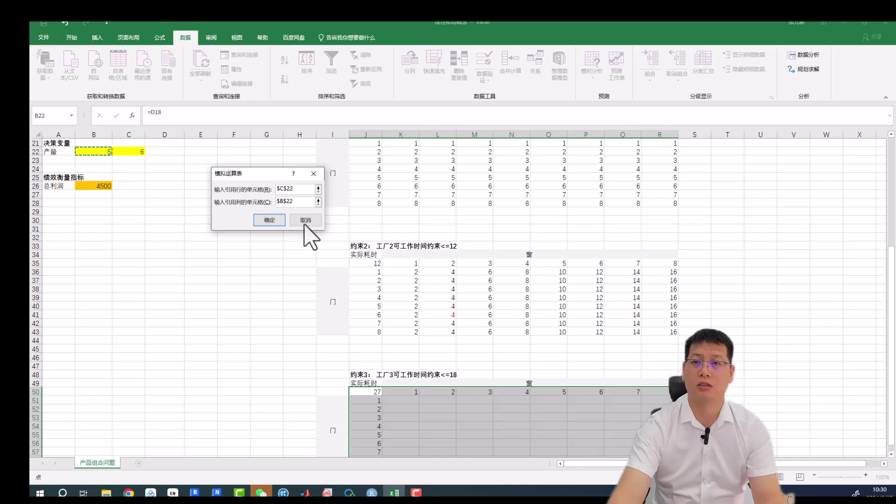
{"action": "left_click", "coordinate": [269, 220]}
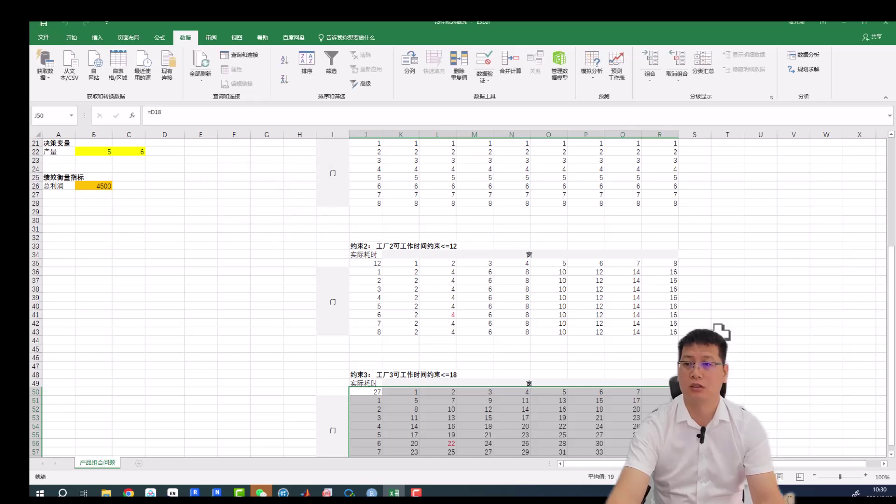
{"action": "left_click", "coordinate": [726, 331]}
{"action": "scroll", "coordinate": [607, 326], "scroll_direction": "down", "scroll_amount": 1}
{"action": "left_click", "coordinate": [449, 292]}
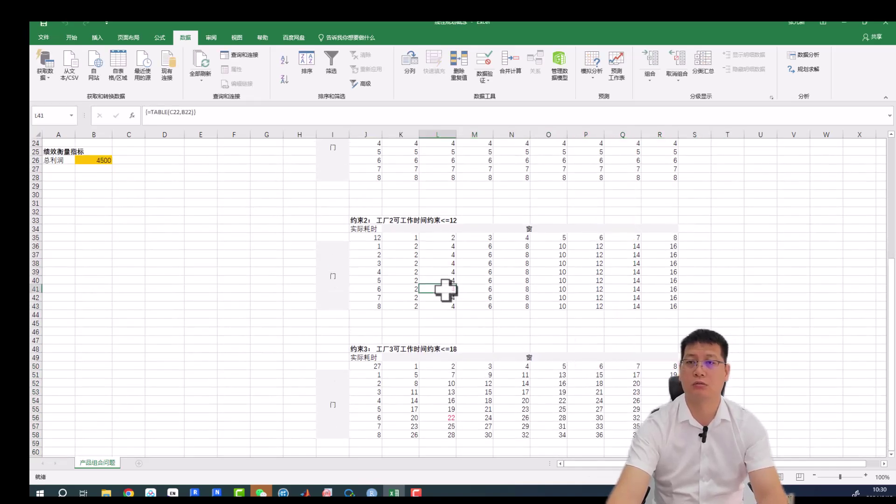
{"action": "left_click", "coordinate": [71, 38]}
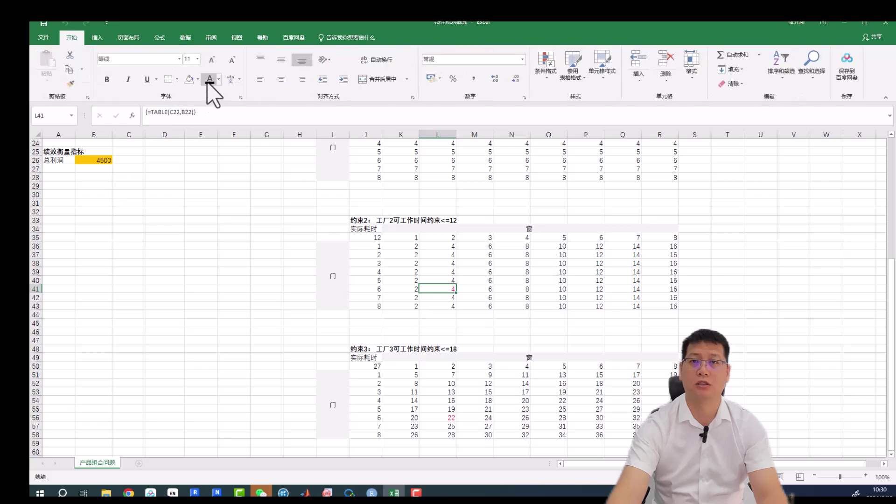
{"action": "left_click", "coordinate": [451, 416]}
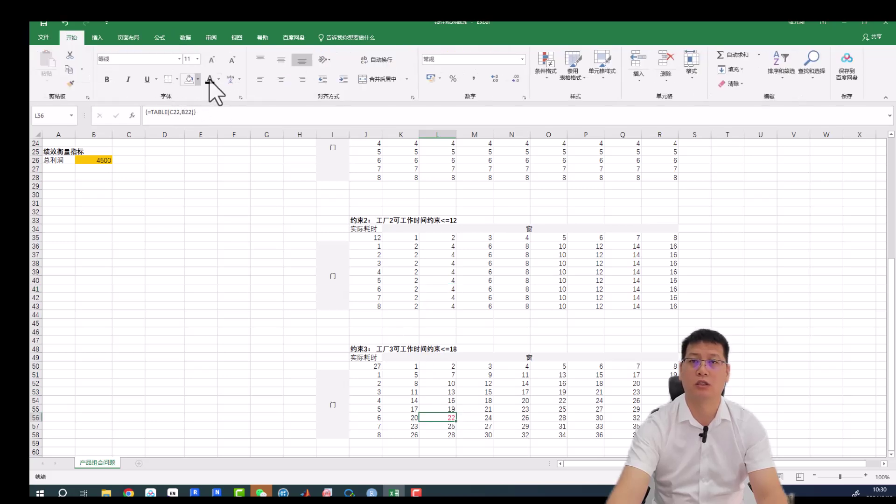
{"action": "left_click", "coordinate": [746, 341]}
{"action": "scroll", "coordinate": [746, 340], "scroll_direction": "down", "scroll_amount": 1}
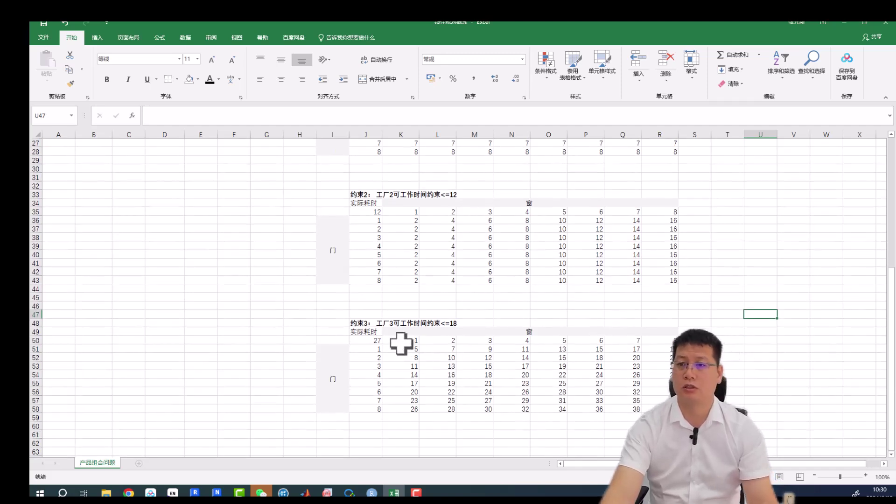
{"action": "left_click_drag", "start_coordinate": [400, 341], "coordinate": [655, 404]}
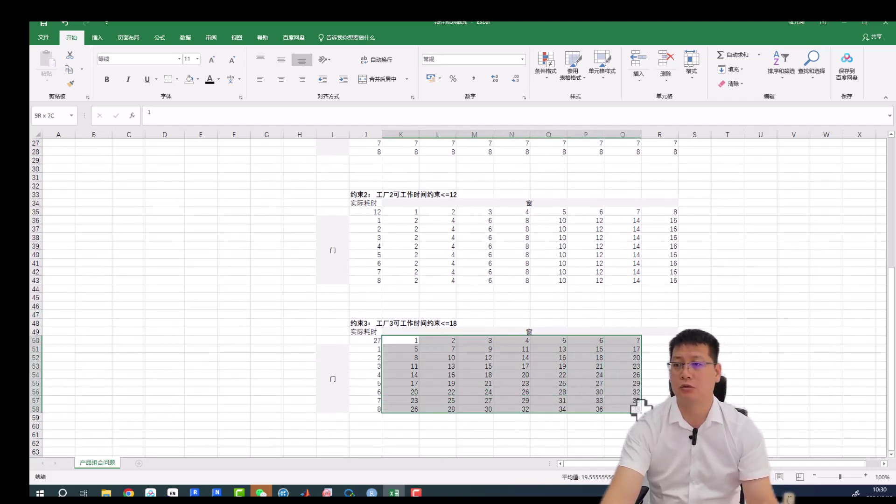
{"action": "left_click", "coordinate": [732, 348]}
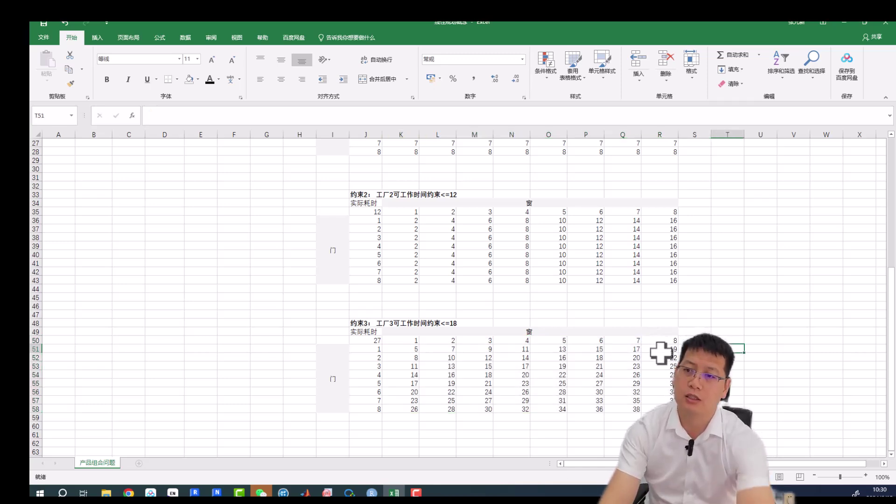
{"action": "scroll", "coordinate": [739, 373], "scroll_direction": "up", "scroll_amount": 4}
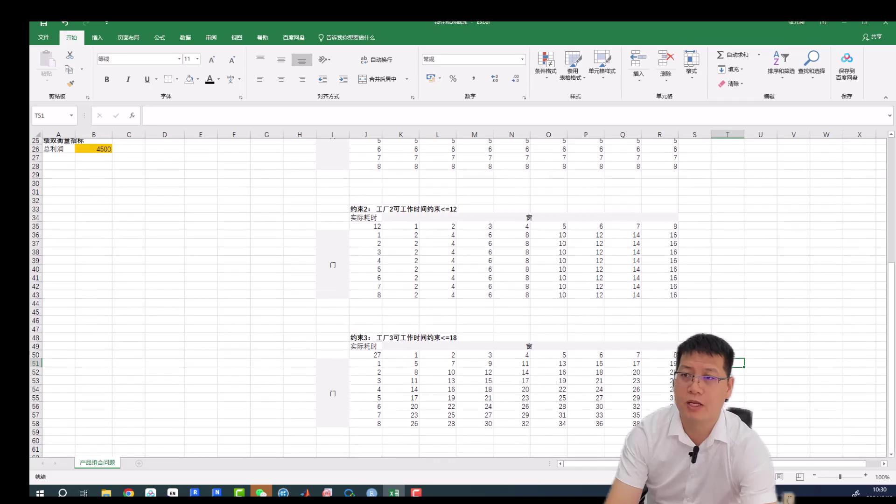
{"action": "scroll", "coordinate": [737, 363], "scroll_direction": "up", "scroll_amount": 1}
Step: Shade the 约束1 rows for 5 to 8 doors light orange
{"action": "scroll", "coordinate": [736, 364], "scroll_direction": "up", "scroll_amount": 2}
{"action": "scroll", "coordinate": [741, 364], "scroll_direction": "up", "scroll_amount": 1}
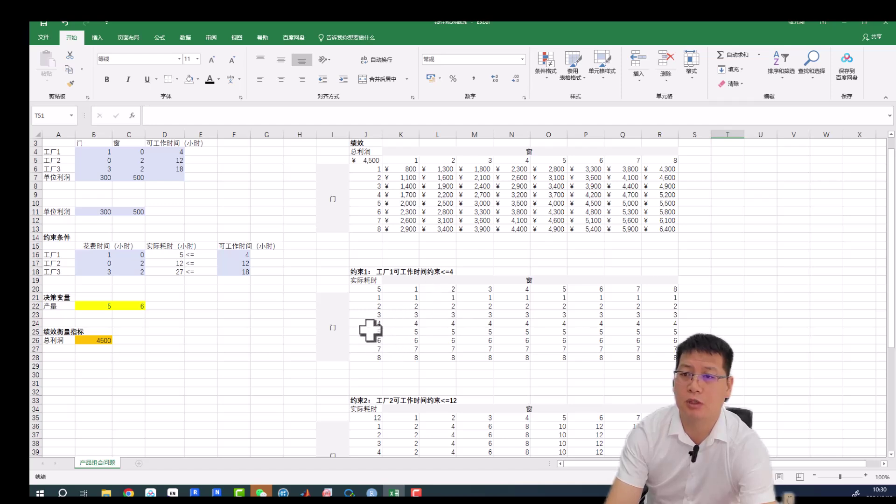
{"action": "left_click_drag", "start_coordinate": [371, 331], "coordinate": [646, 359]}
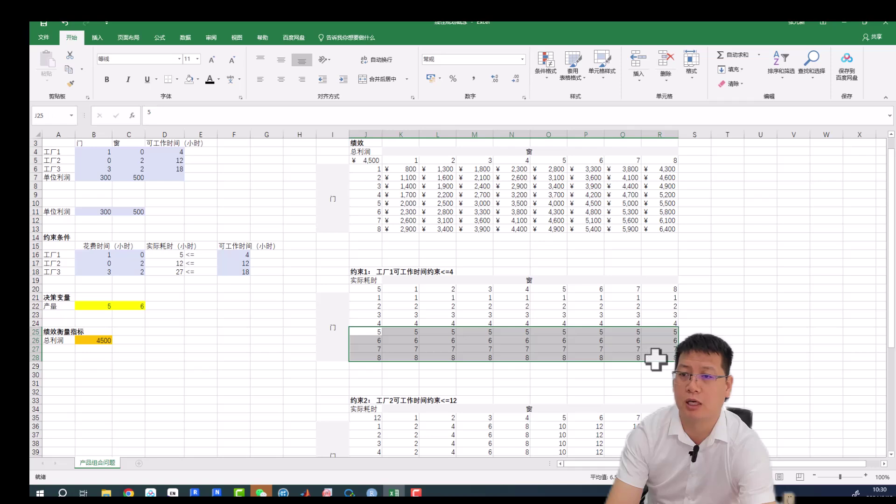
{"action": "left_click", "coordinate": [198, 80]}
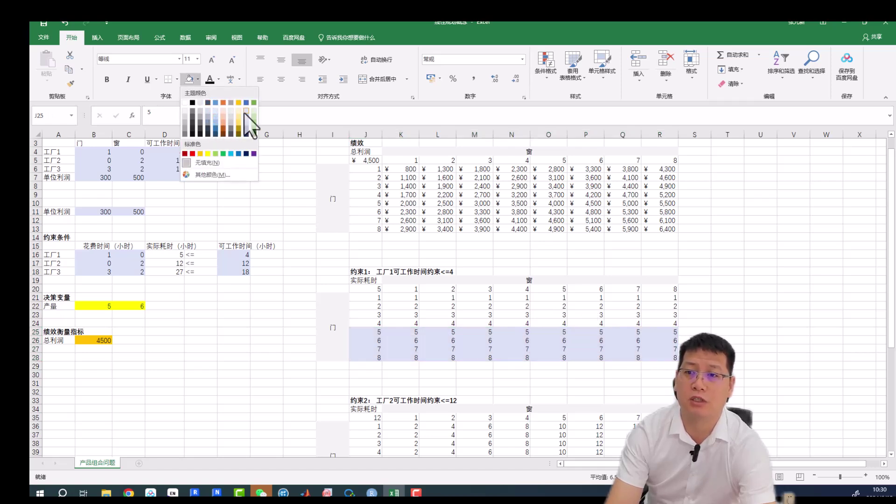
{"action": "left_click", "coordinate": [245, 114]}
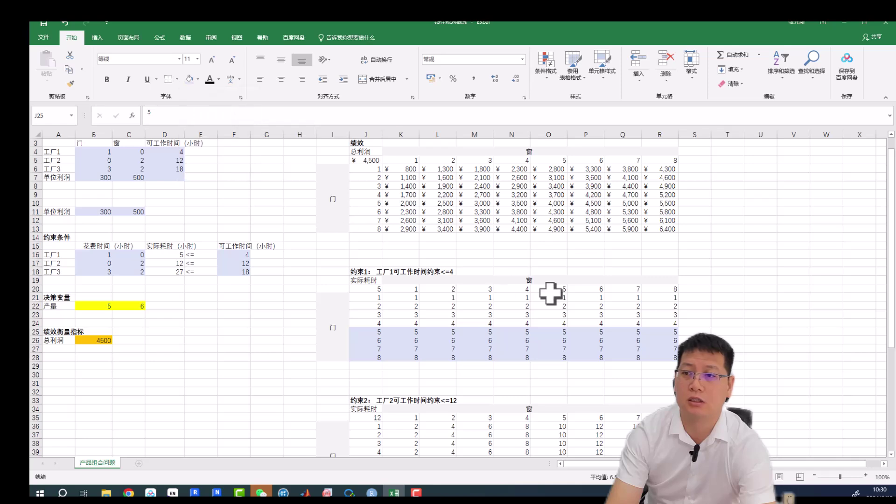
{"action": "left_click", "coordinate": [199, 80]}
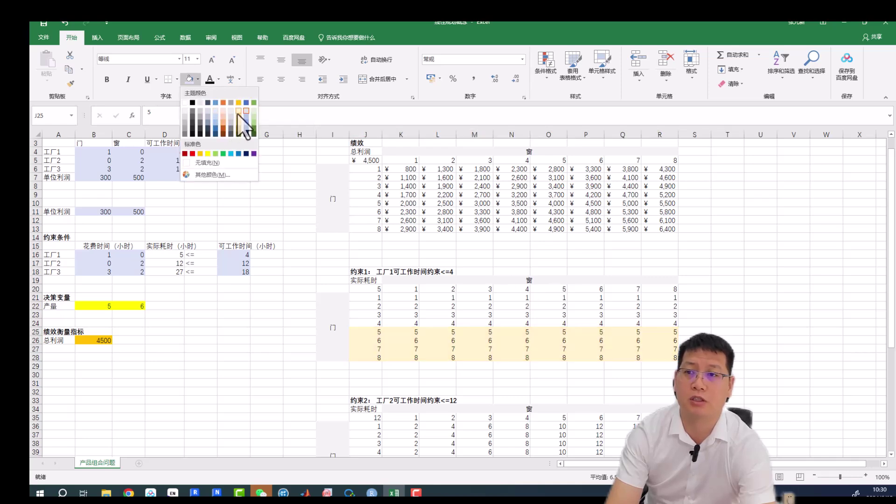
{"action": "left_click", "coordinate": [240, 124]}
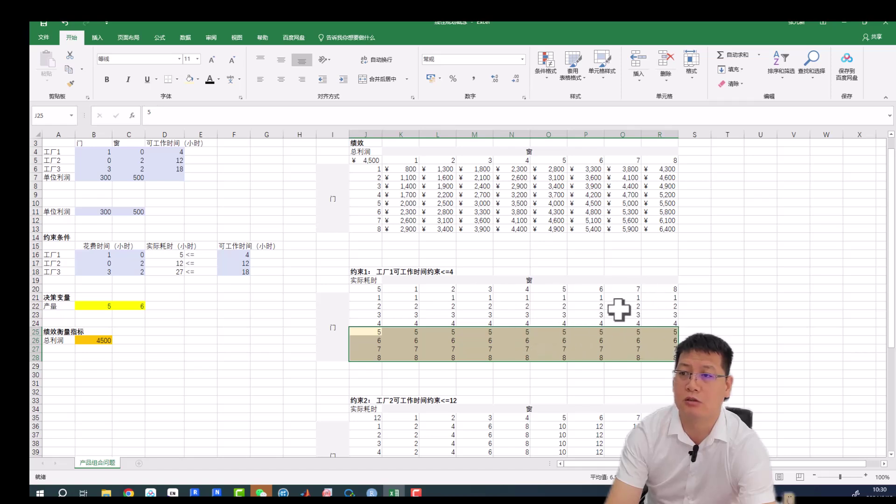
Step: Remove the fill from the door labels 5 to 8
{"action": "left_click_drag", "start_coordinate": [364, 332], "coordinate": [366, 357]}
{"action": "left_click", "coordinate": [197, 80]}
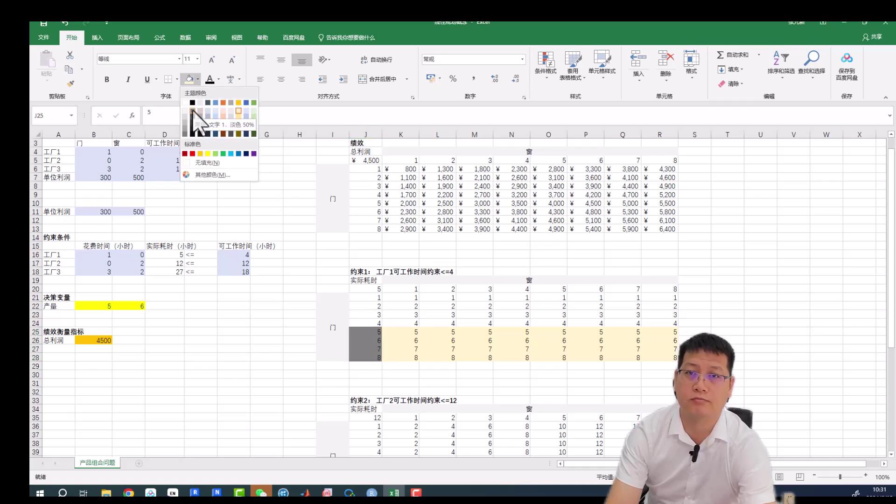
{"action": "left_click", "coordinate": [210, 162]}
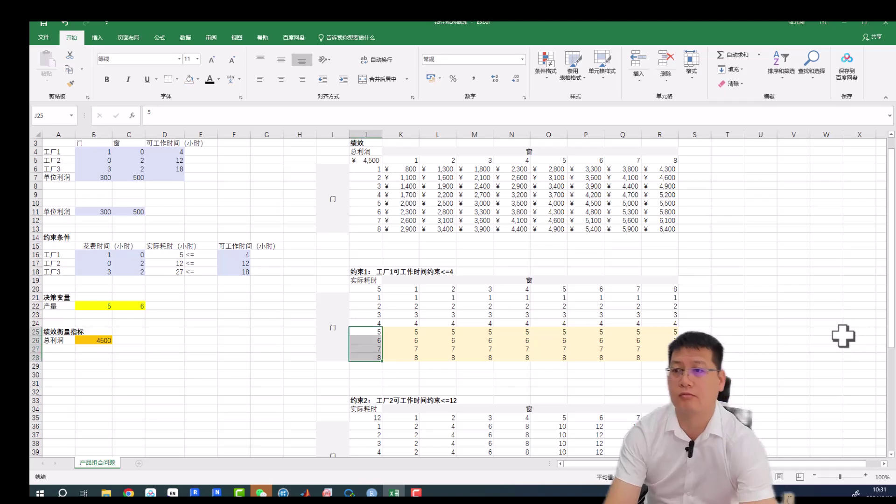
{"action": "left_click", "coordinate": [793, 332]}
Step: Fill Q36:R43, the 7- and 8-window columns of 约束2, light green
{"action": "scroll", "coordinate": [714, 292], "scroll_direction": "down", "scroll_amount": 2}
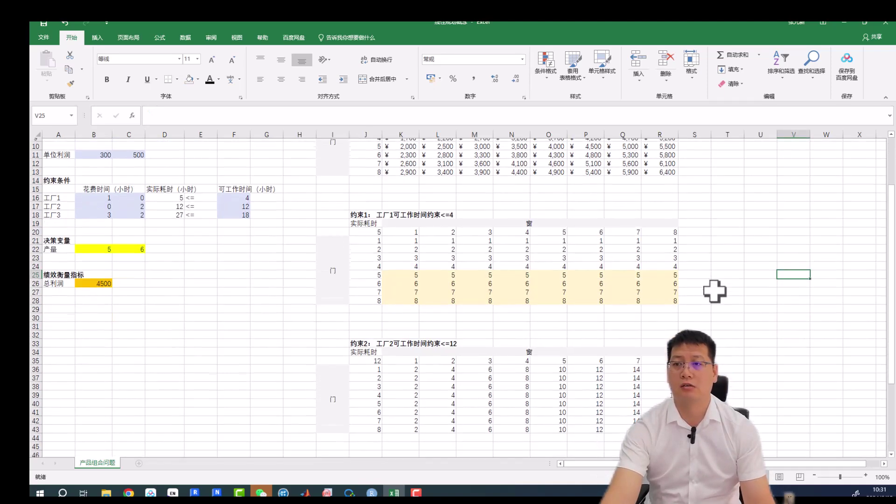
{"action": "scroll", "coordinate": [714, 292], "scroll_direction": "down", "scroll_amount": 2}
{"action": "scroll", "coordinate": [547, 340], "scroll_direction": "down", "scroll_amount": 1}
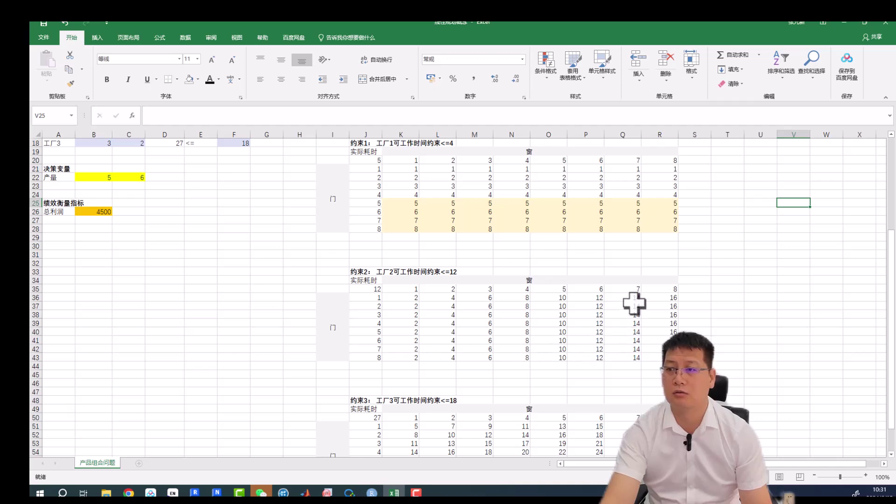
{"action": "left_click_drag", "start_coordinate": [630, 297], "coordinate": [654, 346]}
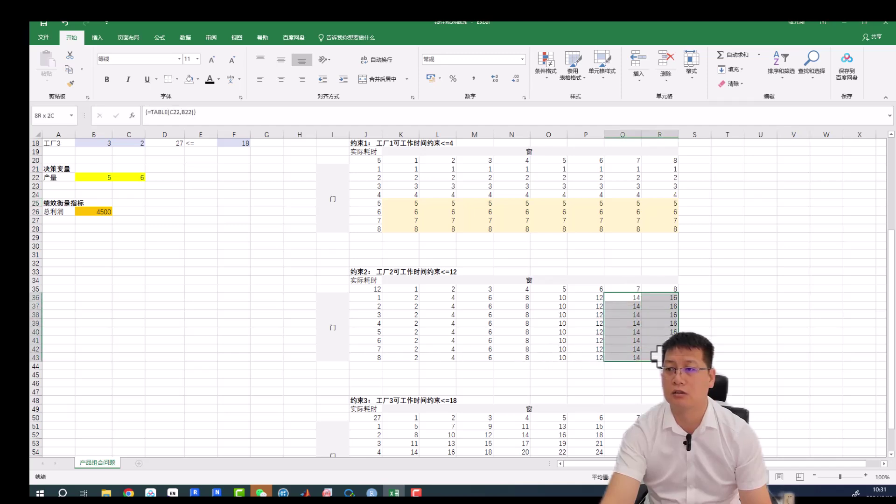
{"action": "left_click", "coordinate": [198, 79]}
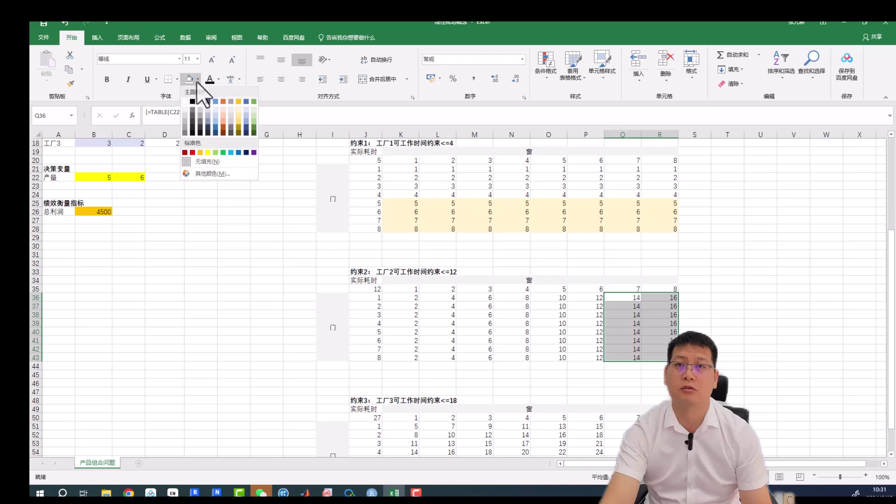
{"action": "left_click", "coordinate": [253, 119]}
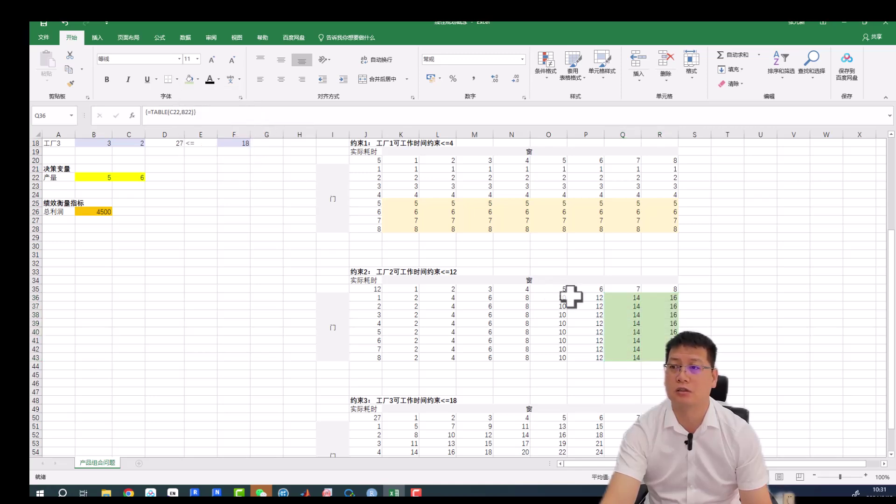
{"action": "left_click", "coordinate": [764, 322]}
{"action": "scroll", "coordinate": [765, 329], "scroll_direction": "down", "scroll_amount": 2}
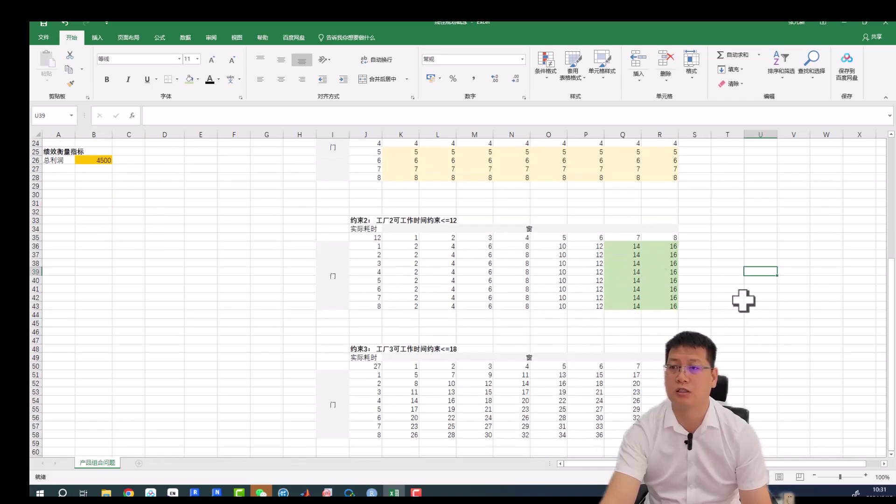
Step: Select K56:R58, the 约束3 rows for 6 to 8 doors, and bring up the fill colour palette
{"action": "scroll", "coordinate": [755, 318], "scroll_direction": "down", "scroll_amount": 1}
{"action": "scroll", "coordinate": [754, 317], "scroll_direction": "down", "scroll_amount": 1}
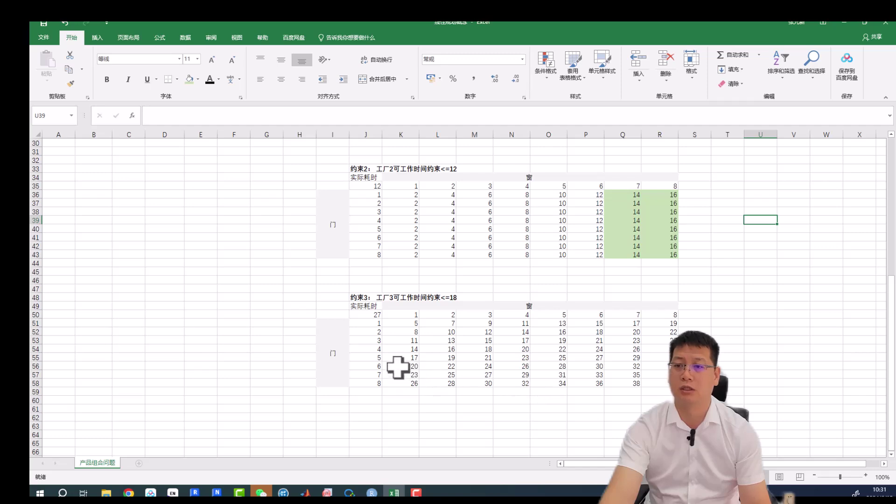
{"action": "mouse_move", "coordinate": [398, 368]}
{"action": "left_mouse_down"}
{"action": "mouse_move", "coordinate": [536, 386]}
{"action": "mouse_move", "coordinate": [642, 383]}
{"action": "left_mouse_up"}
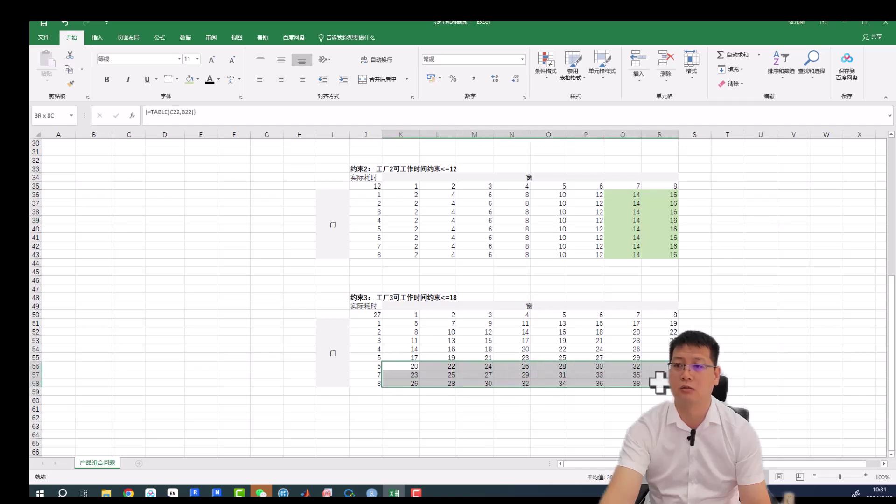
{"action": "left_click", "coordinate": [198, 80]}
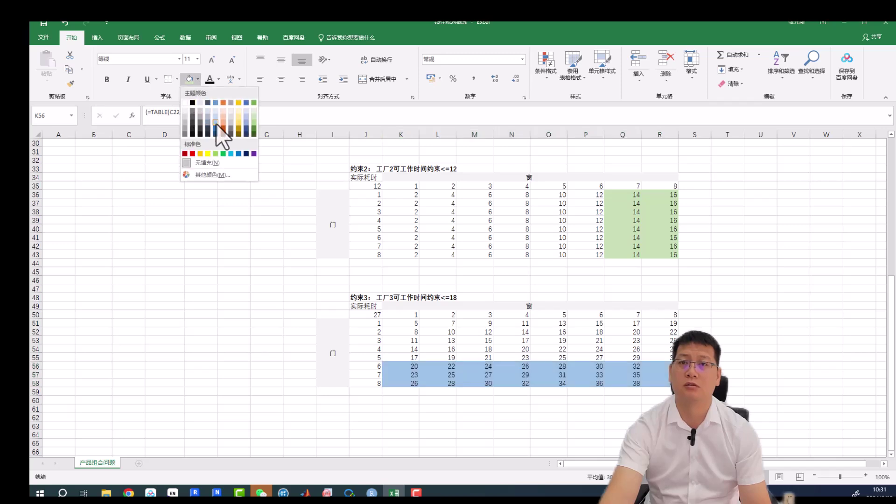
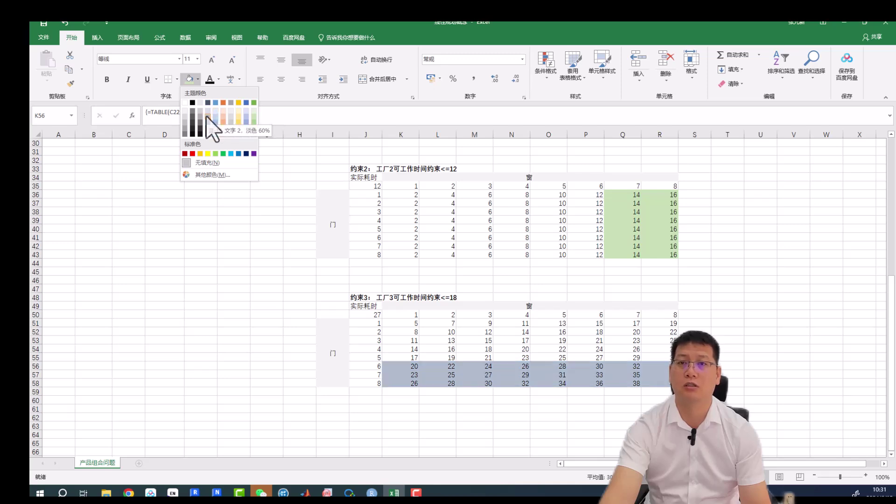
Step: Shade rows 56–58, cells L55:R55 and N54:R54 of the Constraint 3 table light blue
{"action": "left_click", "coordinate": [231, 154]}
{"action": "left_click", "coordinate": [758, 322]}
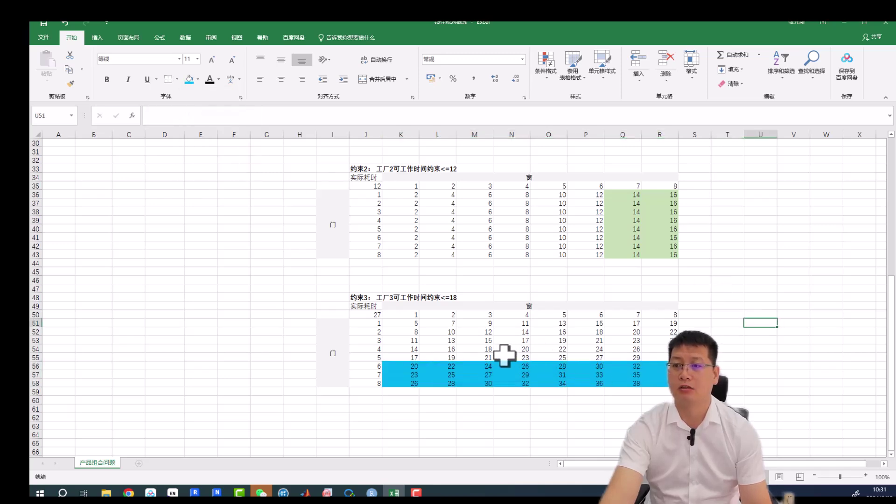
{"action": "left_click_drag", "start_coordinate": [439, 357], "coordinate": [663, 358]}
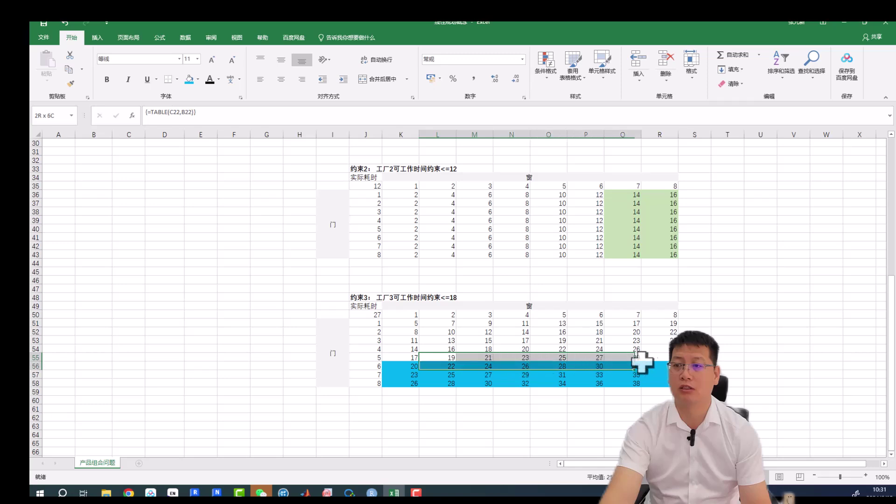
{"action": "left_click", "coordinate": [187, 80]}
{"action": "left_click", "coordinate": [512, 349]}
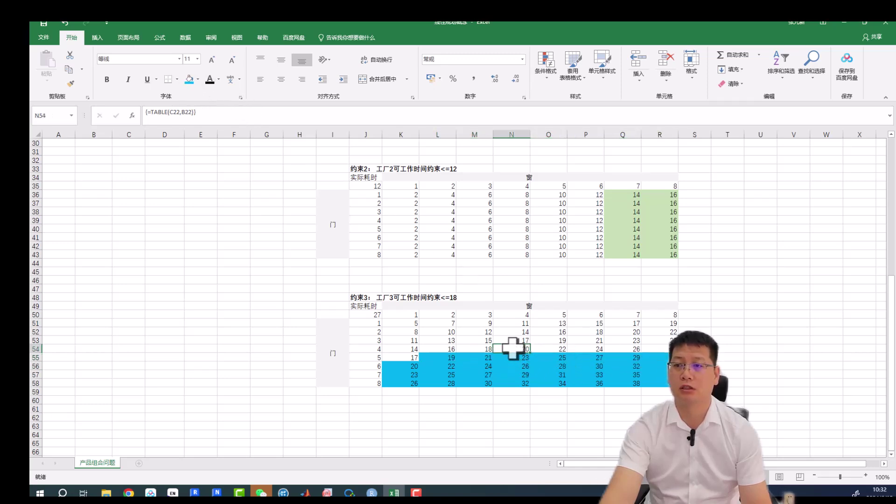
{"action": "left_click_drag", "start_coordinate": [513, 348], "coordinate": [662, 352]}
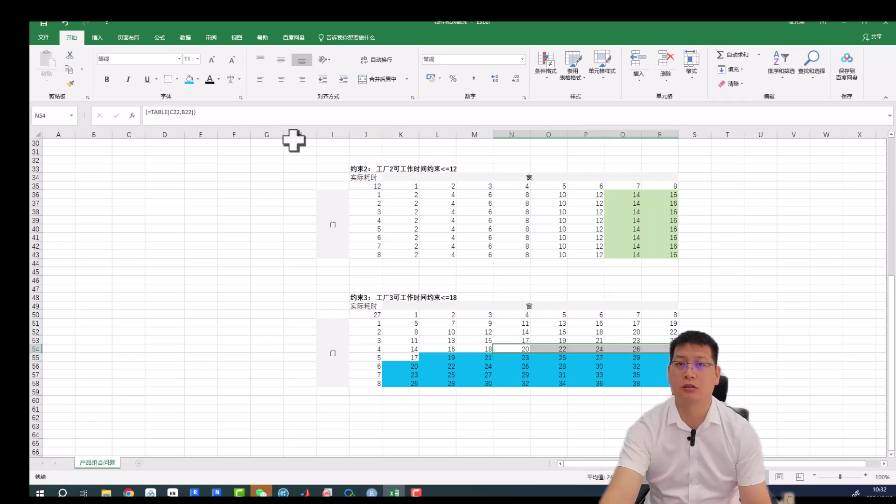
{"action": "left_click", "coordinate": [189, 79]}
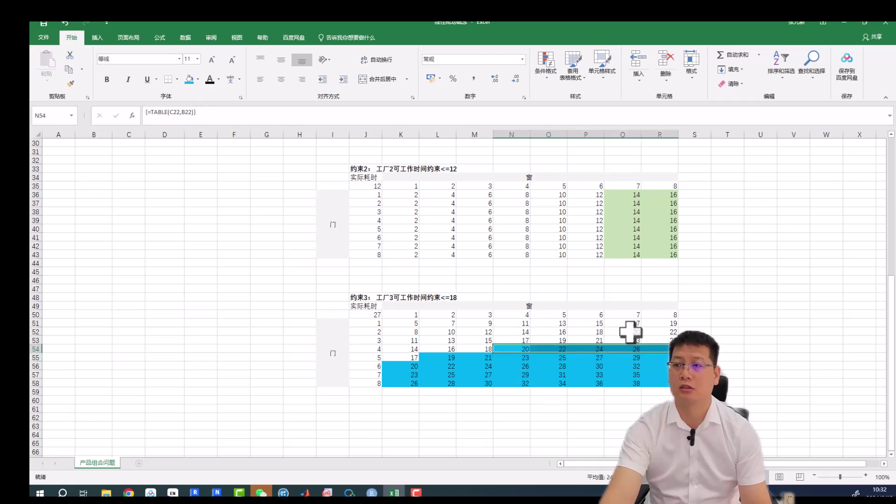
Step: Shade the remaining over-18 cells Q52:R53 and R51 light blue to complete the staircase
{"action": "left_click_drag", "start_coordinate": [630, 332], "coordinate": [658, 337]}
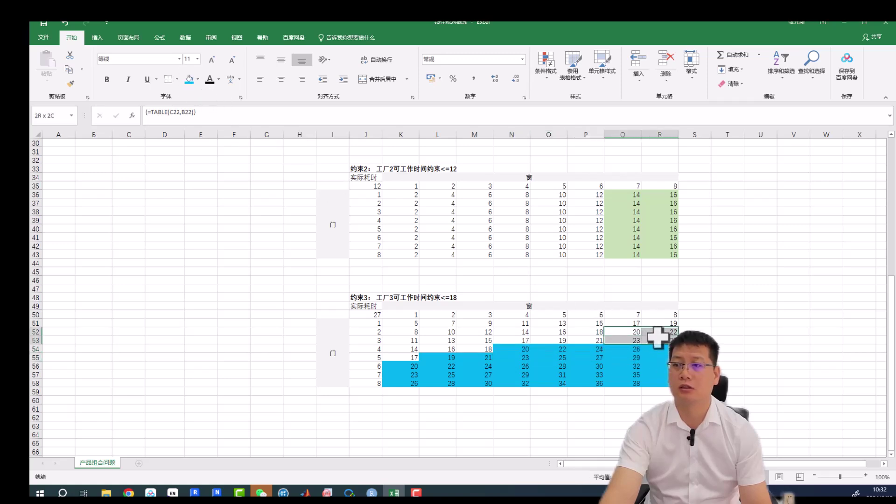
{"action": "left_click", "coordinate": [188, 79]}
{"action": "left_click", "coordinate": [662, 323]}
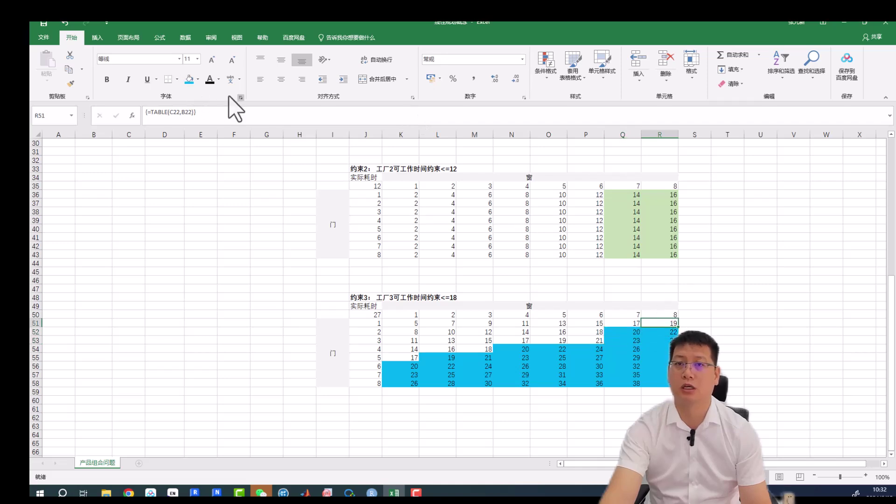
{"action": "left_click", "coordinate": [188, 80]}
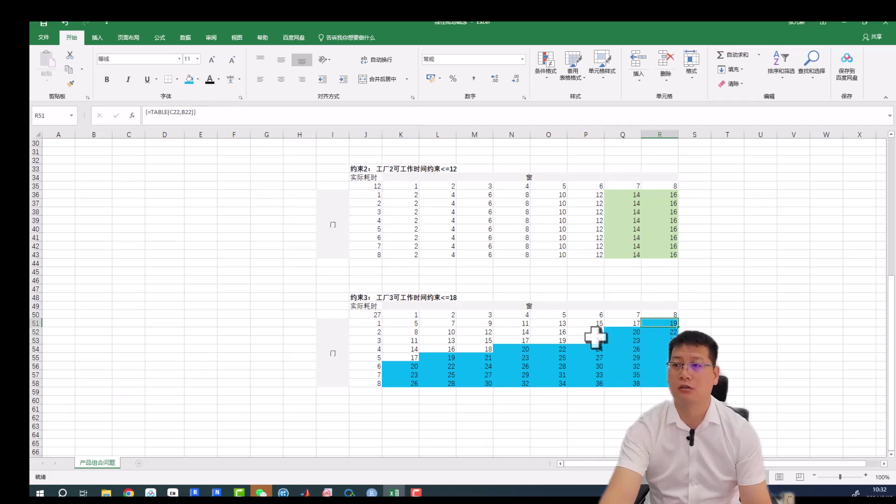
{"action": "left_click_drag", "start_coordinate": [592, 341], "coordinate": [559, 340]}
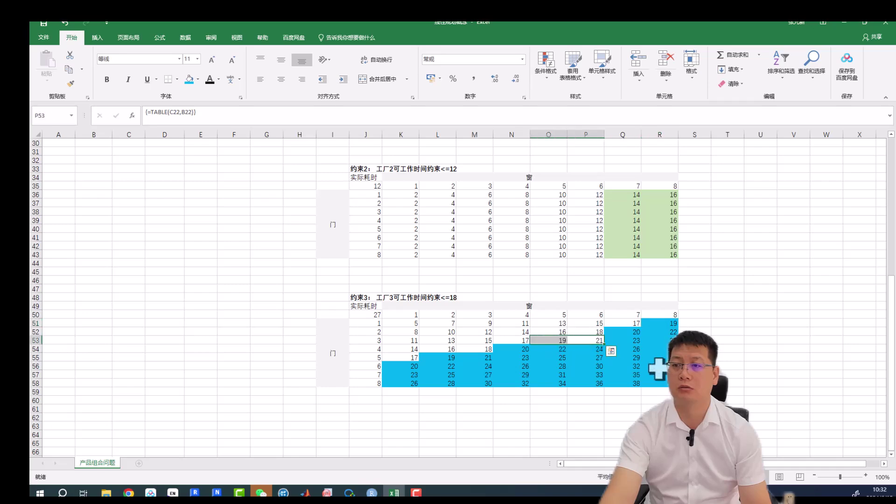
{"action": "left_click", "coordinate": [814, 357]}
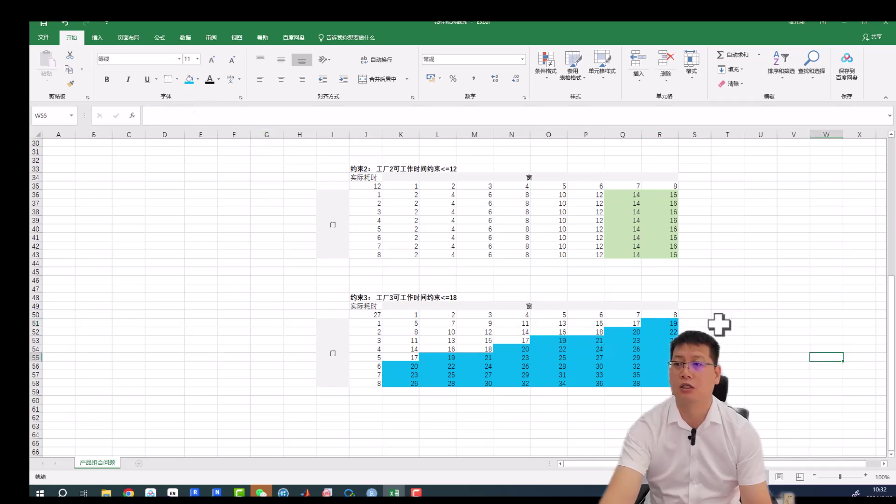
{"action": "scroll", "coordinate": [741, 368], "scroll_direction": "up", "scroll_amount": 3}
{"action": "scroll", "coordinate": [749, 346], "scroll_direction": "up", "scroll_amount": 2}
{"action": "scroll", "coordinate": [765, 340], "scroll_direction": "up", "scroll_amount": 2}
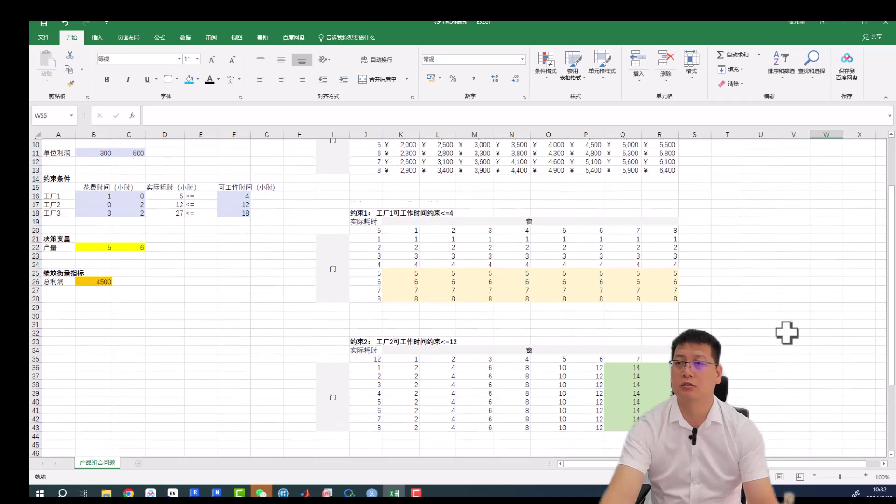
{"action": "scroll", "coordinate": [784, 333], "scroll_direction": "up", "scroll_amount": 1}
{"action": "scroll", "coordinate": [786, 308], "scroll_direction": "up", "scroll_amount": 2}
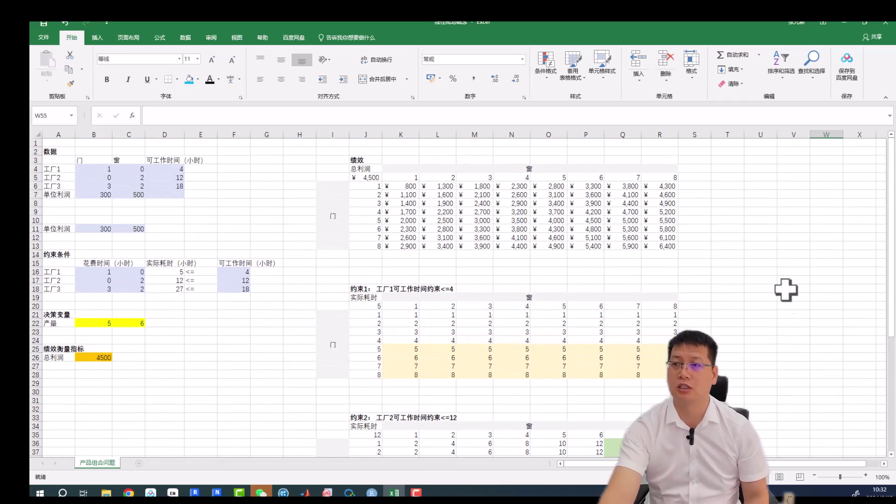
{"action": "scroll", "coordinate": [630, 373], "scroll_direction": "down", "scroll_amount": 1}
{"action": "scroll", "coordinate": [474, 346], "scroll_direction": "down", "scroll_amount": 1}
{"action": "scroll", "coordinate": [610, 360], "scroll_direction": "down", "scroll_amount": 2}
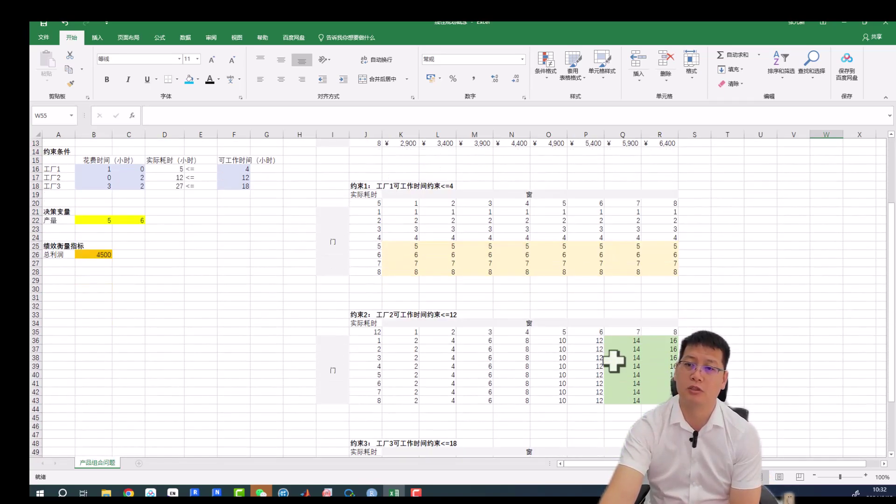
{"action": "scroll", "coordinate": [610, 366], "scroll_direction": "down", "scroll_amount": 2}
{"action": "scroll", "coordinate": [669, 370], "scroll_direction": "down", "scroll_amount": 1}
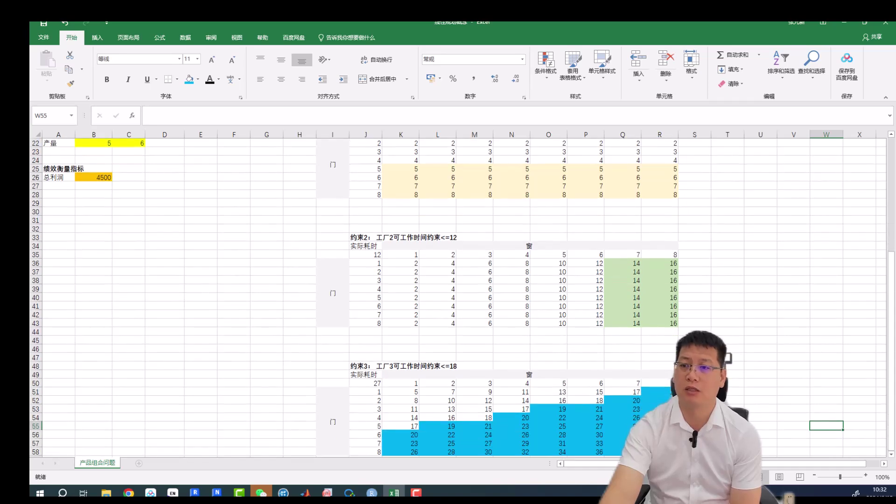
{"action": "scroll", "coordinate": [733, 344], "scroll_direction": "up", "scroll_amount": 3}
{"action": "scroll", "coordinate": [603, 326], "scroll_direction": "up", "scroll_amount": 1}
{"action": "scroll", "coordinate": [705, 304], "scroll_direction": "up", "scroll_amount": 3}
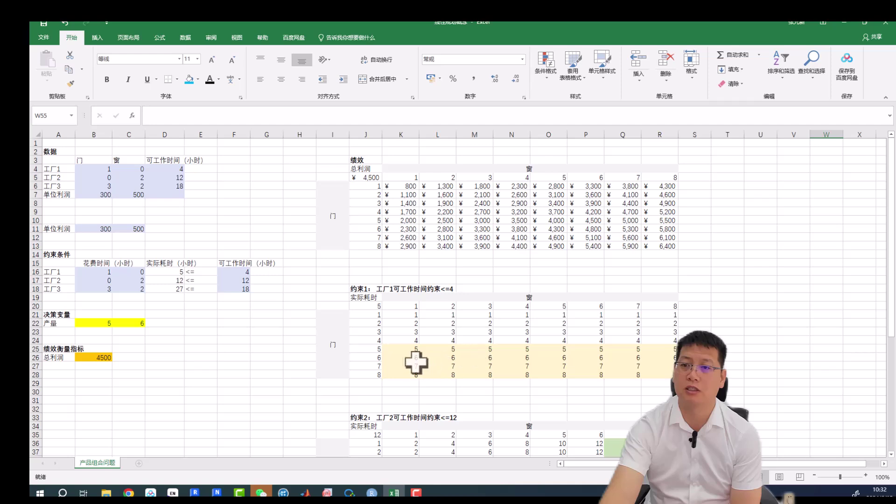
Step: Fill the profit rows for 5–8 doors (K10:R13) yellow
{"action": "left_click_drag", "start_coordinate": [396, 220], "coordinate": [660, 243]}
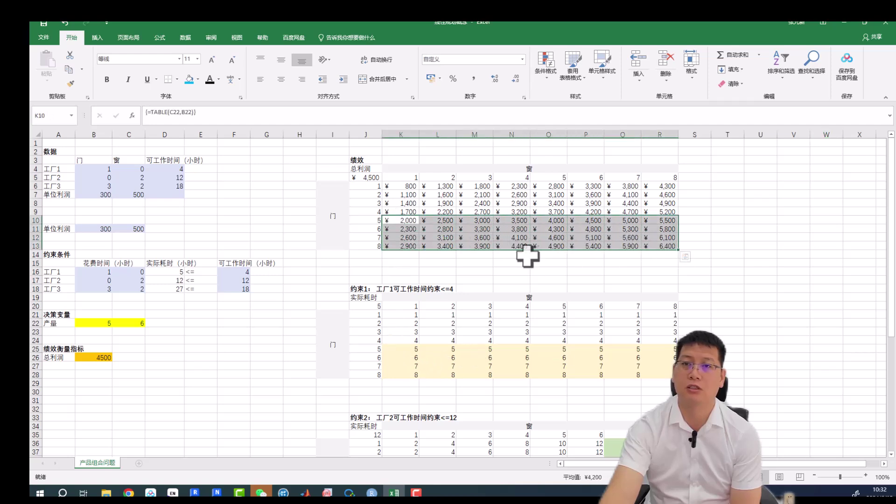
{"action": "left_click", "coordinate": [198, 79]}
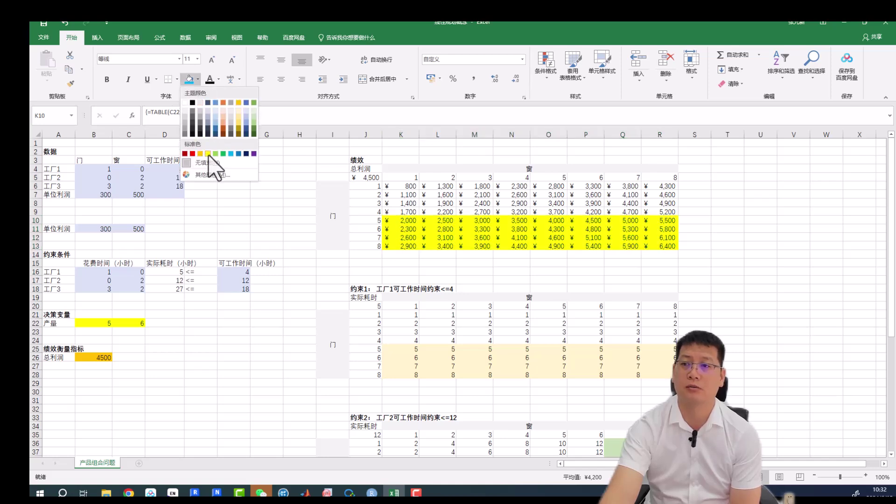
{"action": "left_click", "coordinate": [208, 154]}
{"action": "left_click", "coordinate": [784, 279]}
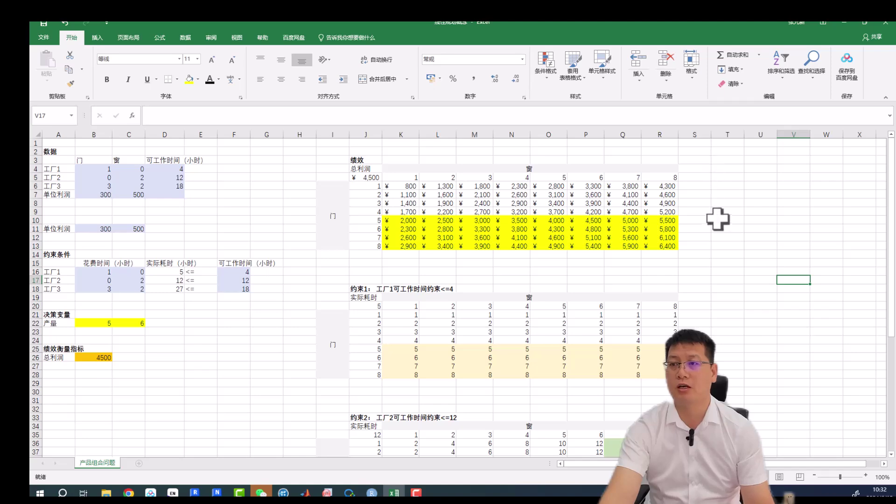
{"action": "scroll", "coordinate": [754, 316], "scroll_direction": "down", "scroll_amount": 2}
{"action": "scroll", "coordinate": [700, 354], "scroll_direction": "down", "scroll_amount": 1}
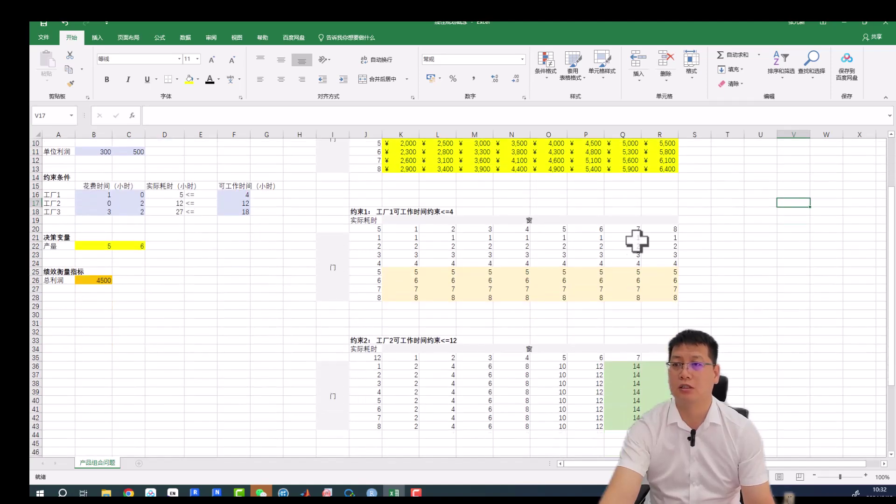
{"action": "scroll", "coordinate": [615, 354], "scroll_direction": "up", "scroll_amount": 1}
{"action": "scroll", "coordinate": [628, 420], "scroll_direction": "up", "scroll_amount": 1}
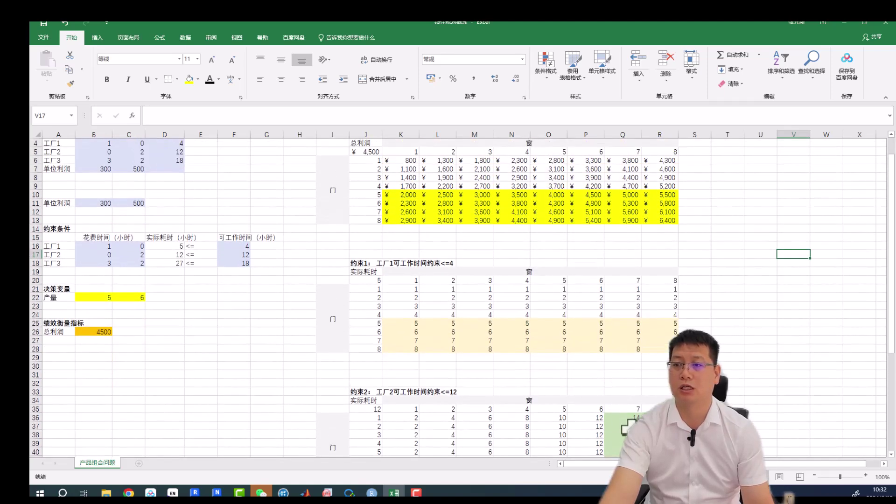
{"action": "scroll", "coordinate": [648, 233], "scroll_direction": "down", "scroll_amount": 1}
{"action": "scroll", "coordinate": [648, 237], "scroll_direction": "up", "scroll_amount": 2}
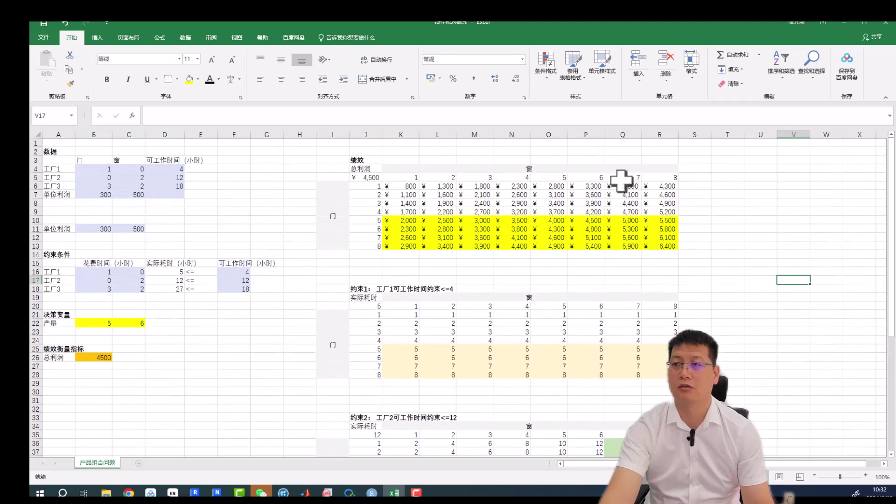
Step: Fill the 7–8 window profits for 1–4 doors (Q6:R9) yellow
{"action": "left_click", "coordinate": [636, 186]}
{"action": "left_click_drag", "start_coordinate": [639, 188], "coordinate": [662, 213]}
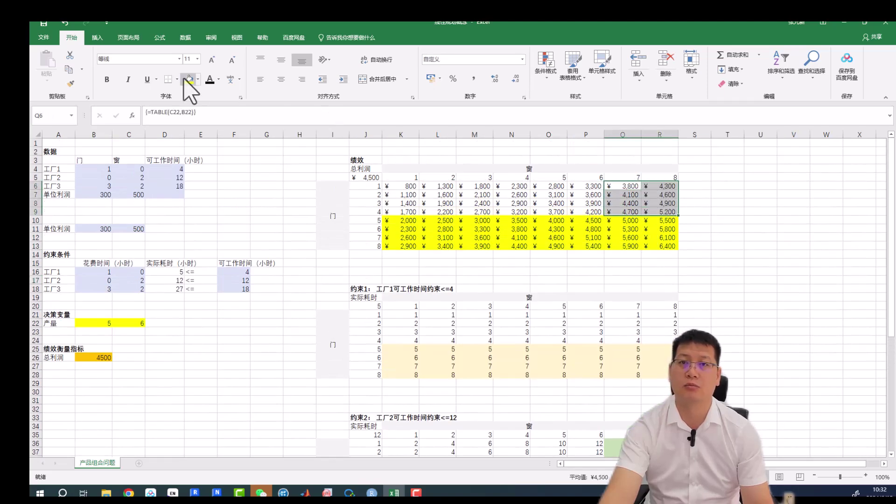
{"action": "left_click", "coordinate": [793, 314]}
{"action": "scroll", "coordinate": [723, 295], "scroll_direction": "down", "scroll_amount": 4}
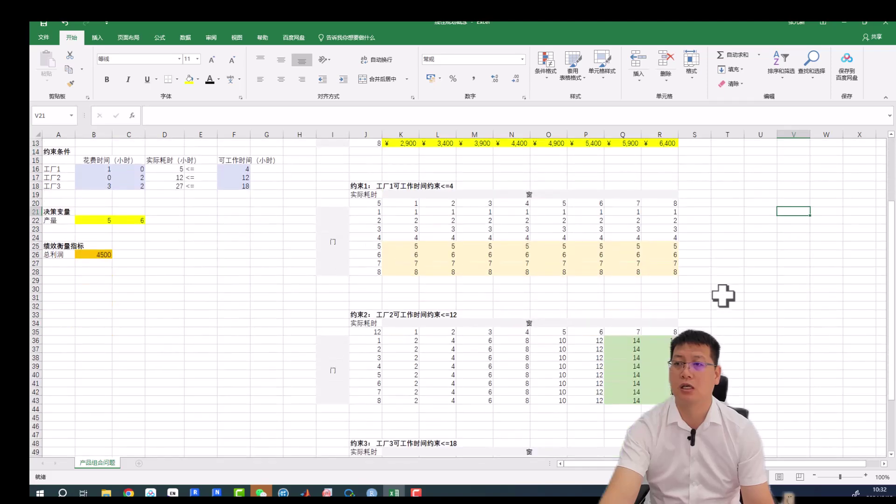
{"action": "scroll", "coordinate": [722, 295], "scroll_direction": "down", "scroll_amount": 1}
{"action": "scroll", "coordinate": [723, 296], "scroll_direction": "up", "scroll_amount": 5}
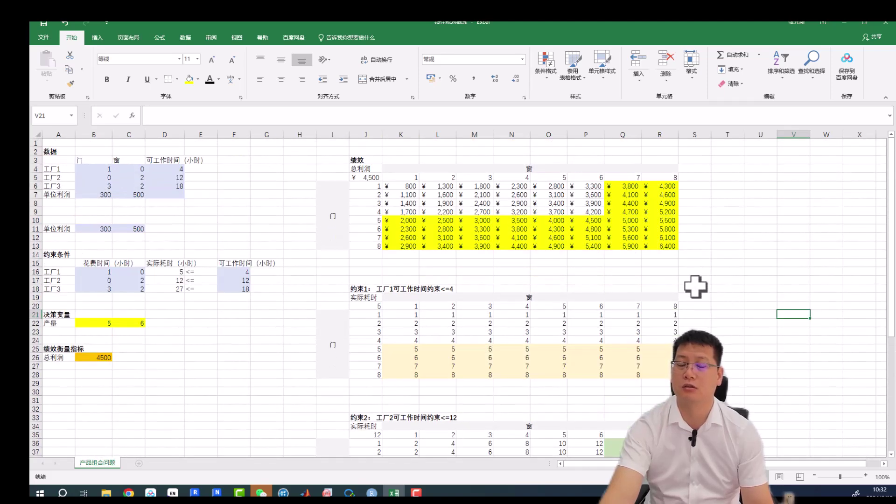
{"action": "scroll", "coordinate": [672, 321], "scroll_direction": "down", "scroll_amount": 1}
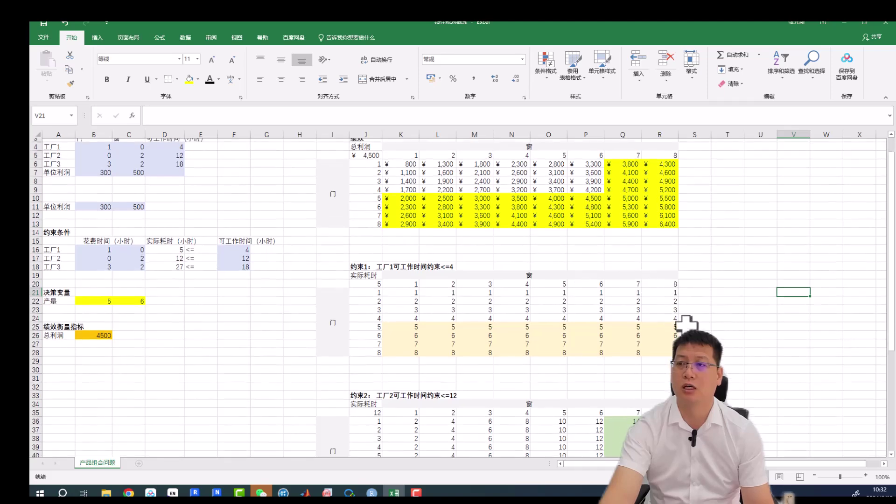
{"action": "scroll", "coordinate": [689, 280], "scroll_direction": "down", "scroll_amount": 1}
{"action": "scroll", "coordinate": [728, 326], "scroll_direction": "down", "scroll_amount": 1}
{"action": "scroll", "coordinate": [739, 326], "scroll_direction": "down", "scroll_amount": 2}
{"action": "scroll", "coordinate": [741, 329], "scroll_direction": "down", "scroll_amount": 2}
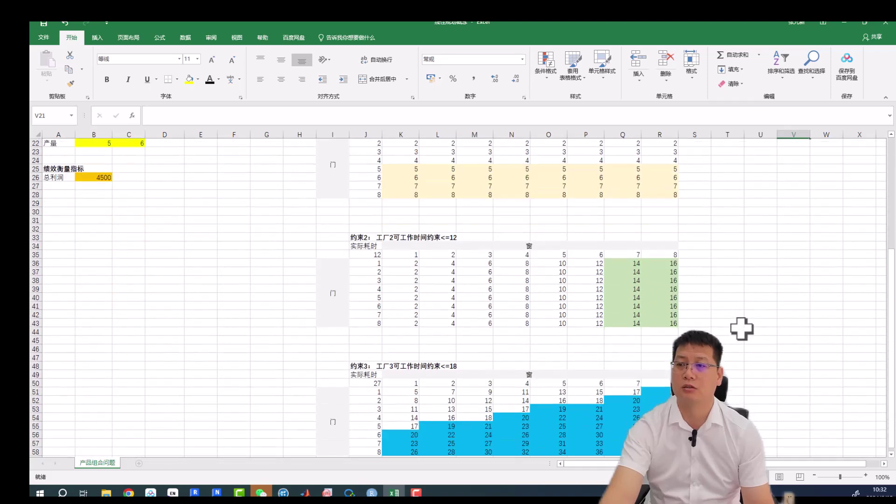
{"action": "scroll", "coordinate": [739, 326], "scroll_direction": "down", "scroll_amount": 1}
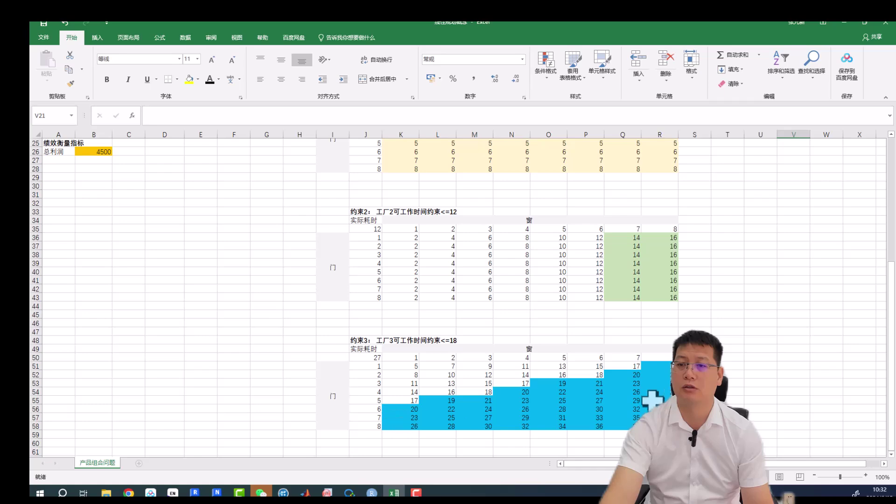
{"action": "scroll", "coordinate": [654, 401], "scroll_direction": "up", "scroll_amount": 1}
{"action": "scroll", "coordinate": [574, 306], "scroll_direction": "up", "scroll_amount": 4}
{"action": "scroll", "coordinate": [424, 229], "scroll_direction": "up", "scroll_amount": 3}
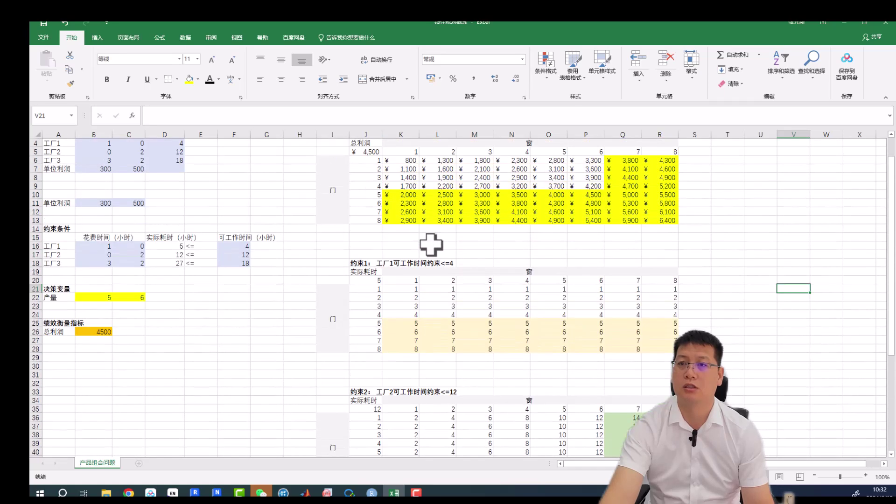
{"action": "scroll", "coordinate": [584, 281], "scroll_direction": "down", "scroll_amount": 4}
{"action": "scroll", "coordinate": [585, 282], "scroll_direction": "down", "scroll_amount": 4}
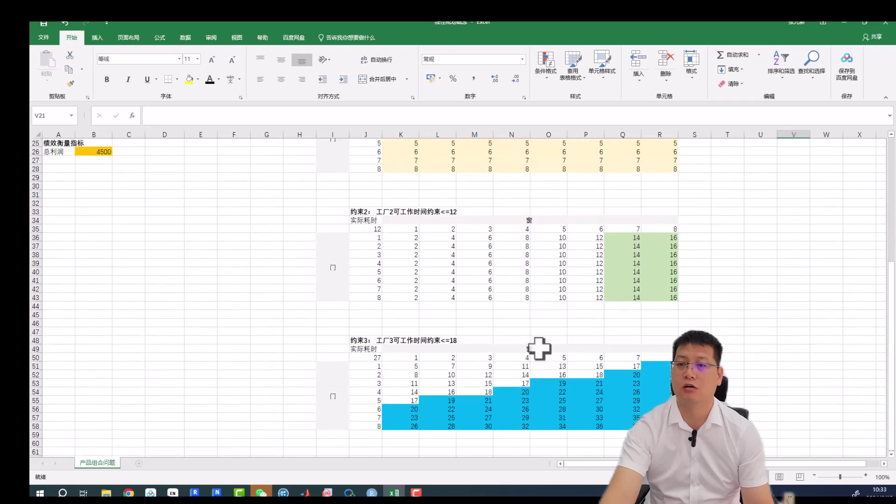
{"action": "scroll", "coordinate": [457, 406], "scroll_direction": "up", "scroll_amount": 1}
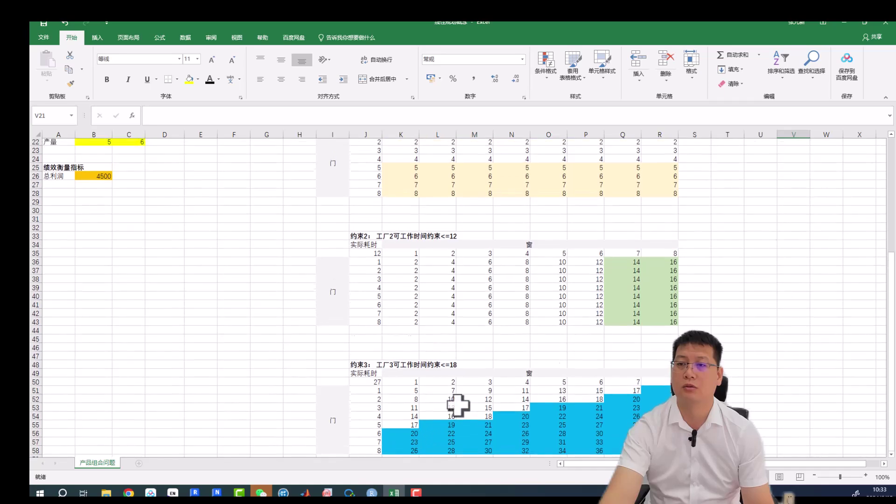
{"action": "scroll", "coordinate": [457, 406], "scroll_direction": "up", "scroll_amount": 7}
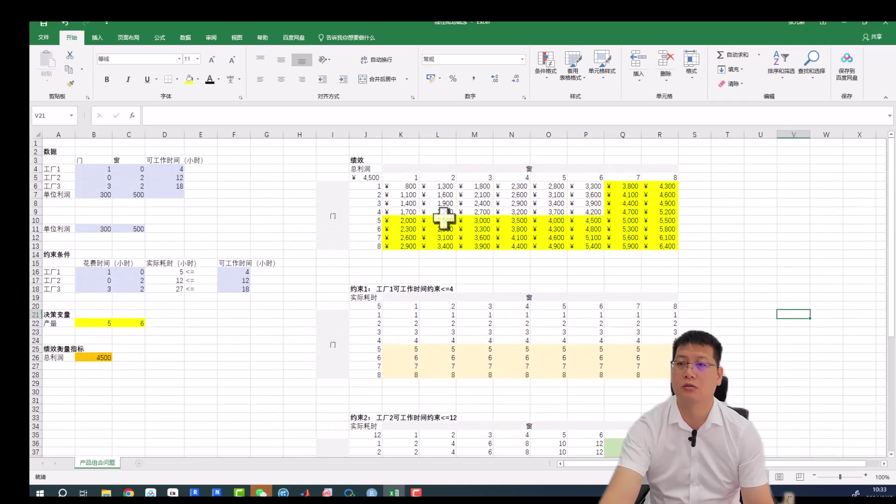
{"action": "scroll", "coordinate": [596, 330], "scroll_direction": "down", "scroll_amount": 4}
{"action": "scroll", "coordinate": [596, 330], "scroll_direction": "down", "scroll_amount": 2}
{"action": "scroll", "coordinate": [592, 333], "scroll_direction": "down", "scroll_amount": 2}
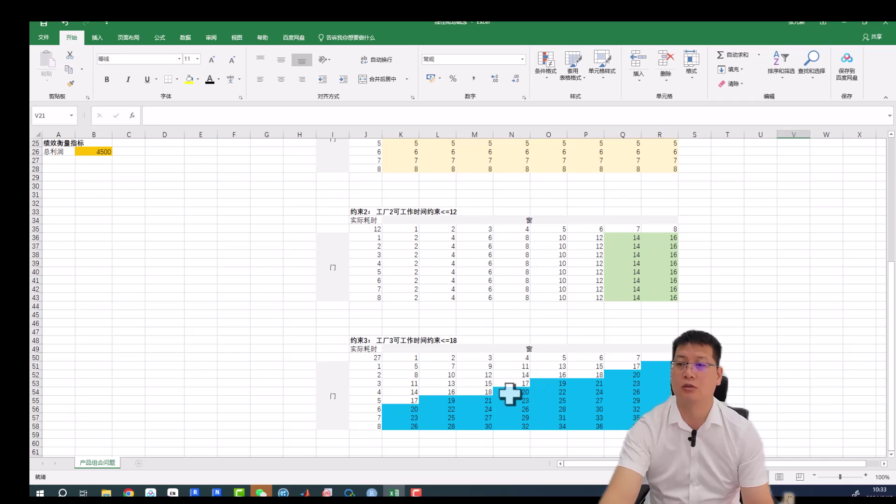
{"action": "scroll", "coordinate": [522, 392], "scroll_direction": "up", "scroll_amount": 1}
{"action": "scroll", "coordinate": [549, 394], "scroll_direction": "up", "scroll_amount": 7}
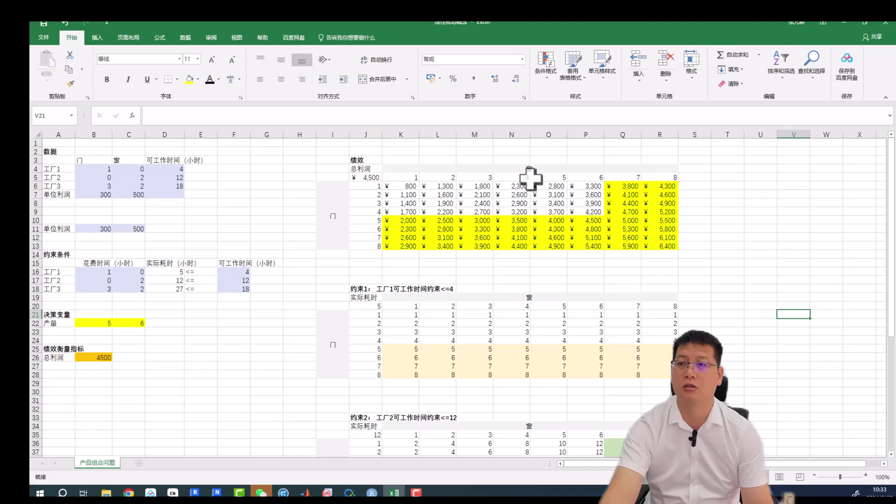
{"action": "left_click", "coordinate": [518, 211]}
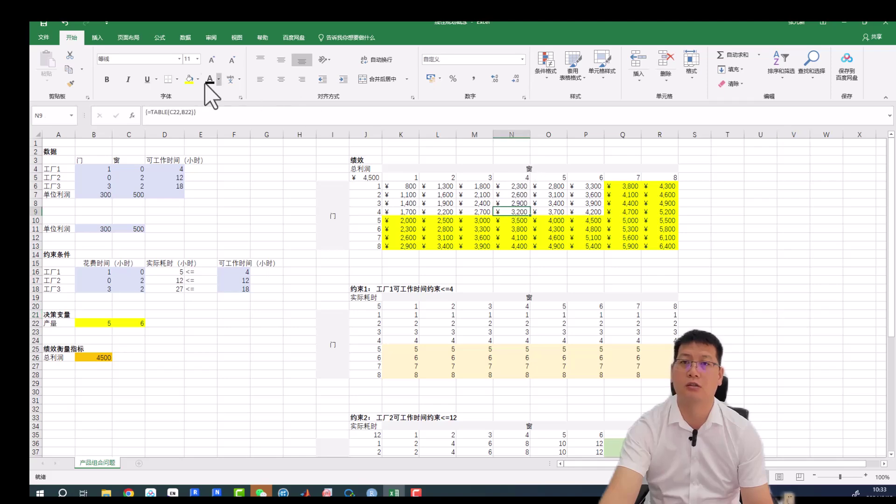
{"action": "scroll", "coordinate": [790, 282], "scroll_direction": "down", "scroll_amount": 3}
{"action": "scroll", "coordinate": [788, 279], "scroll_direction": "down", "scroll_amount": 1}
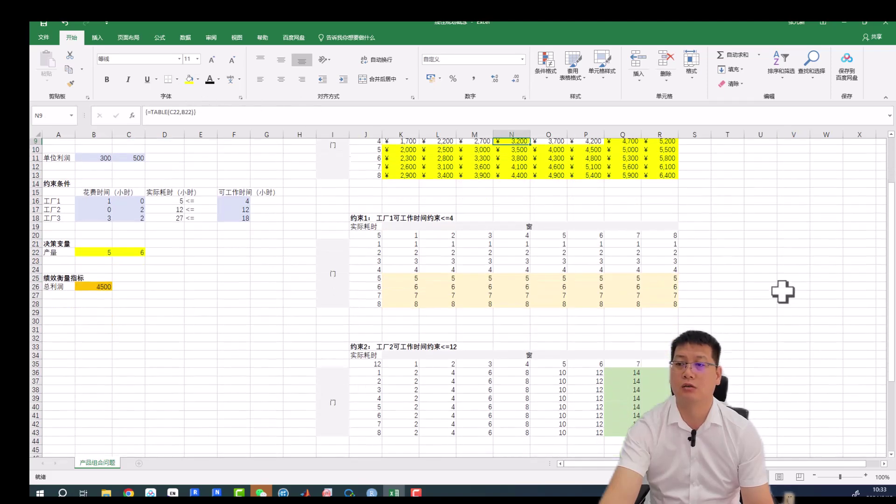
{"action": "scroll", "coordinate": [780, 292], "scroll_direction": "down", "scroll_amount": 2}
{"action": "scroll", "coordinate": [760, 310], "scroll_direction": "down", "scroll_amount": 1}
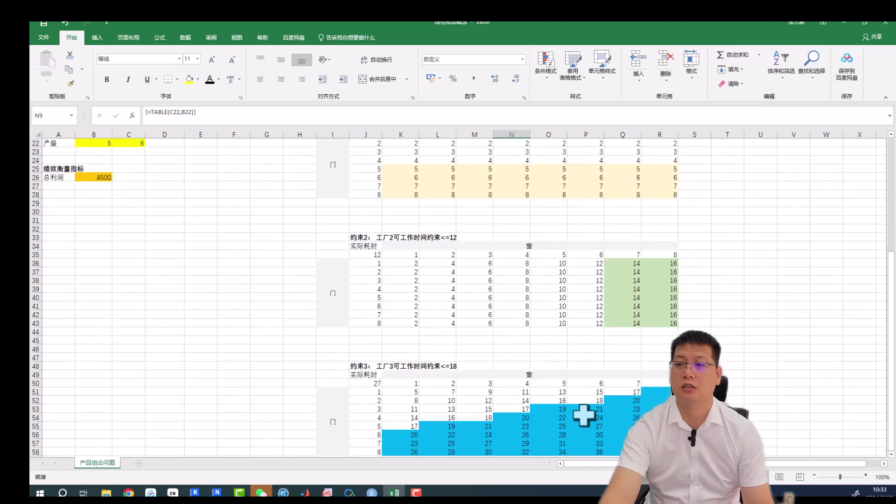
{"action": "left_click", "coordinate": [546, 410]}
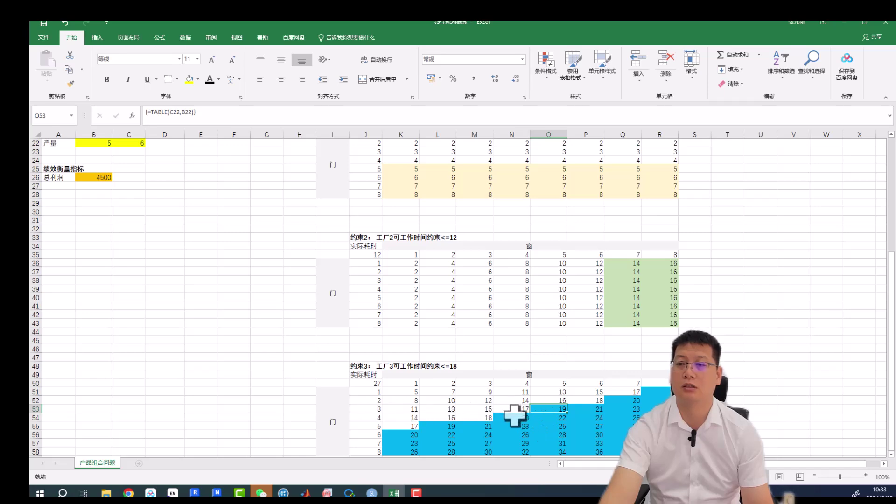
{"action": "scroll", "coordinate": [555, 385], "scroll_direction": "up", "scroll_amount": 6}
{"action": "scroll", "coordinate": [555, 386], "scroll_direction": "up", "scroll_amount": 1}
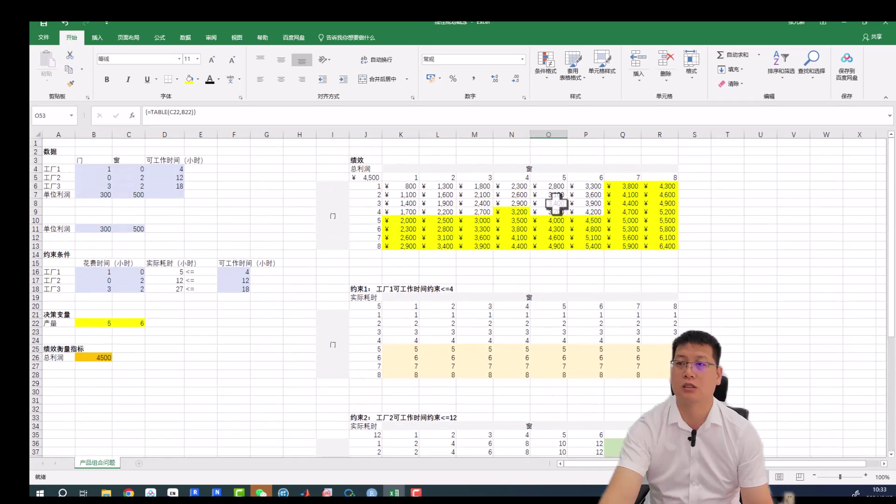
{"action": "left_click_drag", "start_coordinate": [556, 200], "coordinate": [555, 209]}
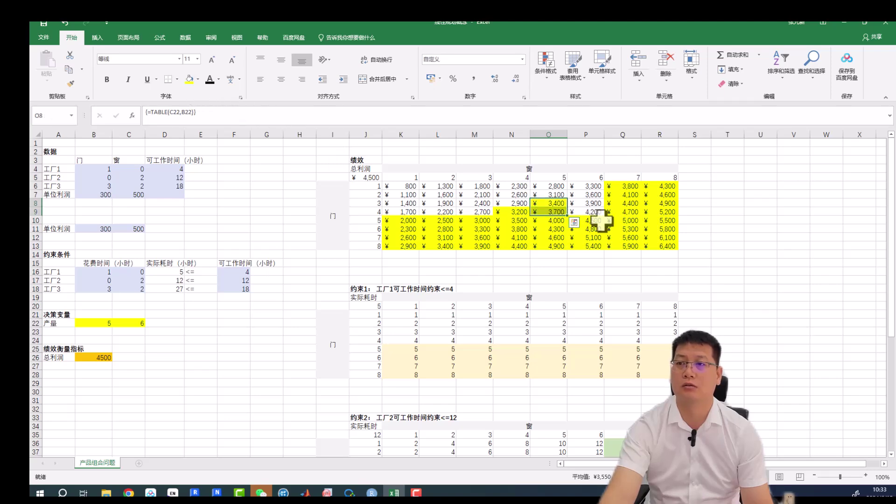
{"action": "left_click", "coordinate": [773, 289]}
{"action": "scroll", "coordinate": [774, 292], "scroll_direction": "down", "scroll_amount": 3}
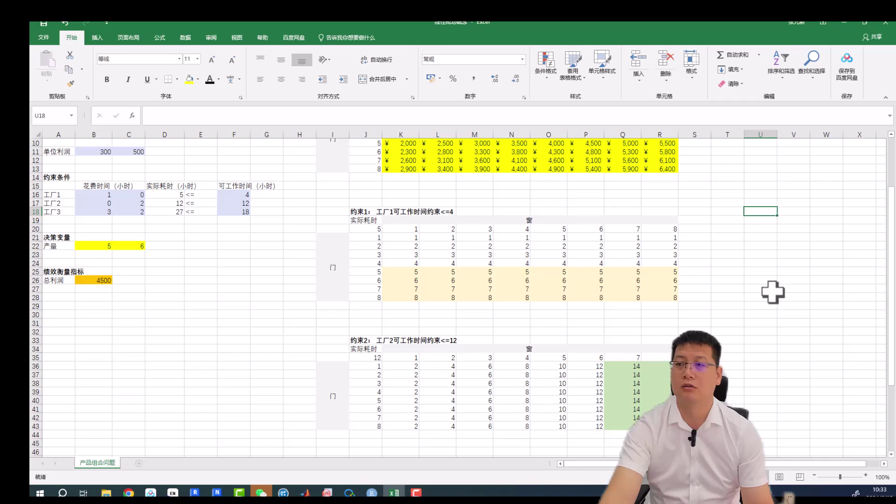
{"action": "scroll", "coordinate": [773, 292], "scroll_direction": "down", "scroll_amount": 3}
{"action": "scroll", "coordinate": [602, 424], "scroll_direction": "down", "scroll_amount": 1}
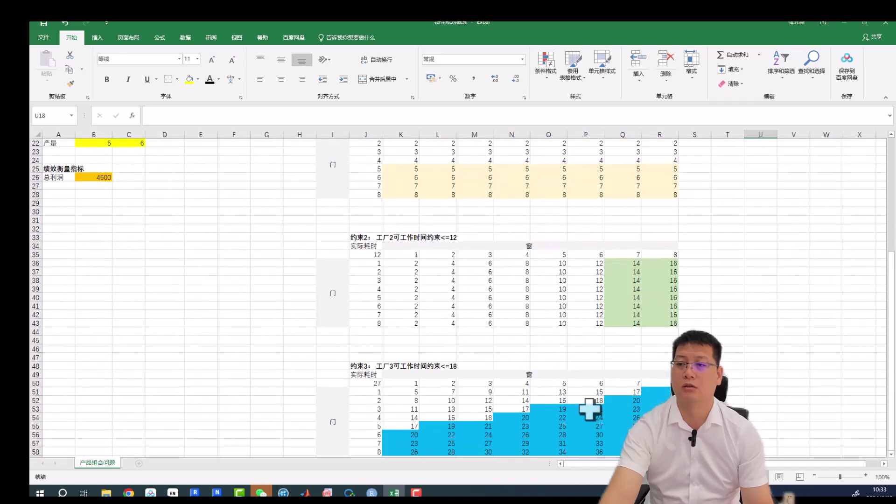
{"action": "left_click", "coordinate": [588, 409]}
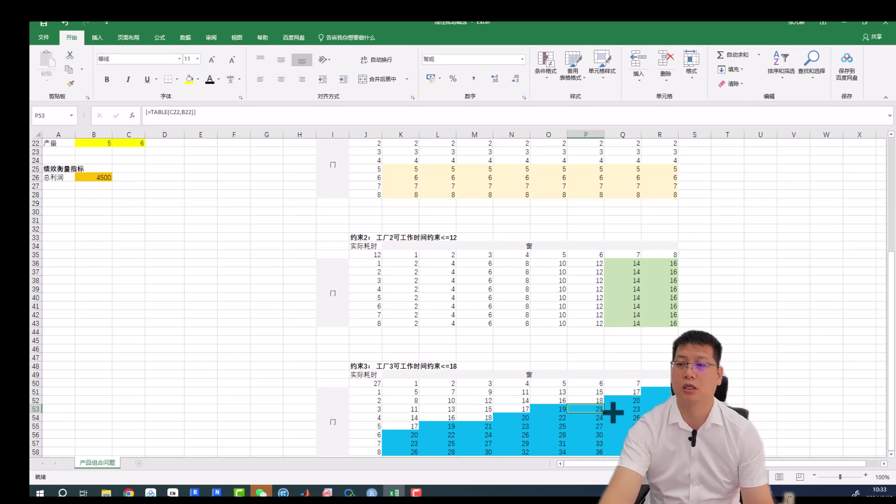
{"action": "scroll", "coordinate": [630, 406], "scroll_direction": "up", "scroll_amount": 6}
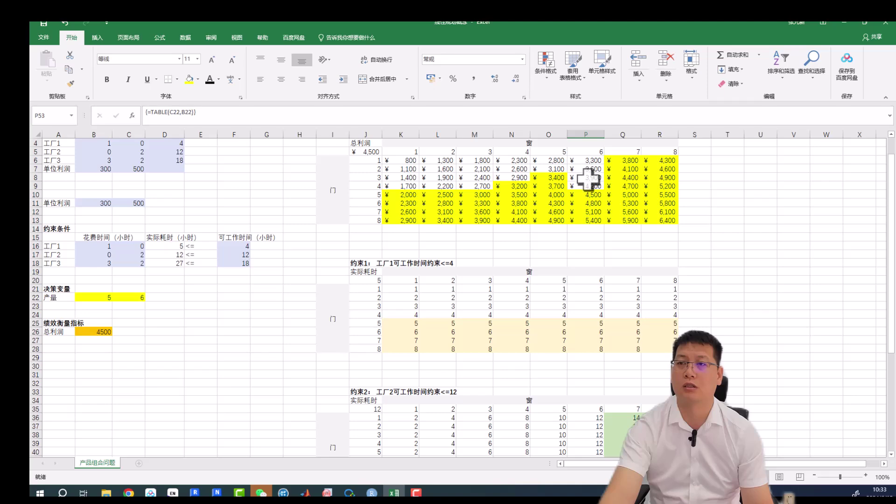
{"action": "left_click_drag", "start_coordinate": [586, 176], "coordinate": [586, 187]}
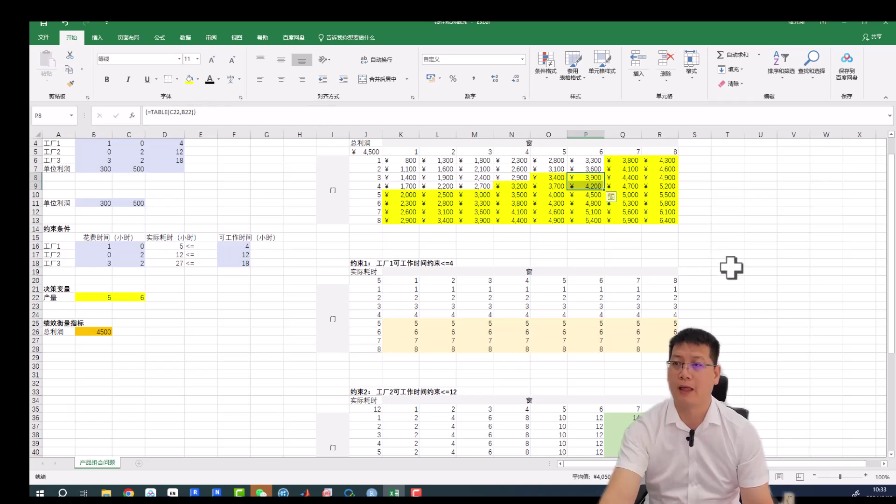
{"action": "scroll", "coordinate": [731, 266], "scroll_direction": "down", "scroll_amount": 4}
{"action": "scroll", "coordinate": [732, 266], "scroll_direction": "down", "scroll_amount": 2}
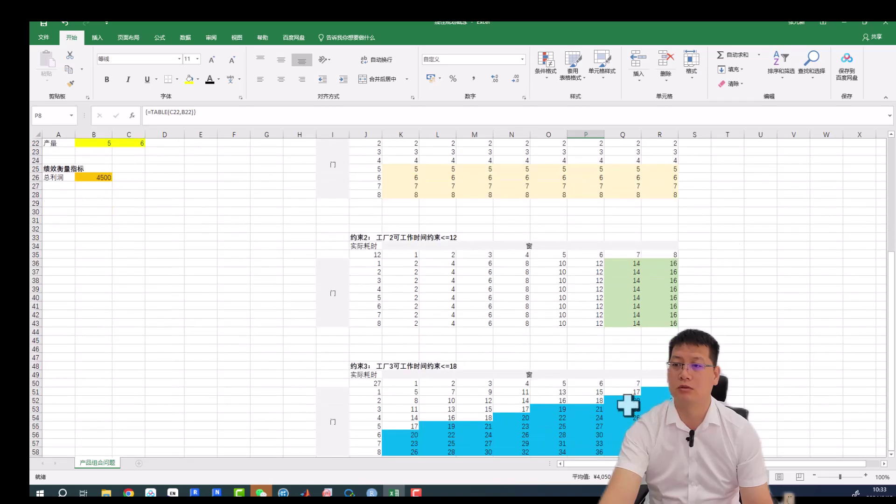
{"action": "scroll", "coordinate": [627, 392], "scroll_direction": "up", "scroll_amount": 2}
{"action": "scroll", "coordinate": [628, 330], "scroll_direction": "up", "scroll_amount": 4}
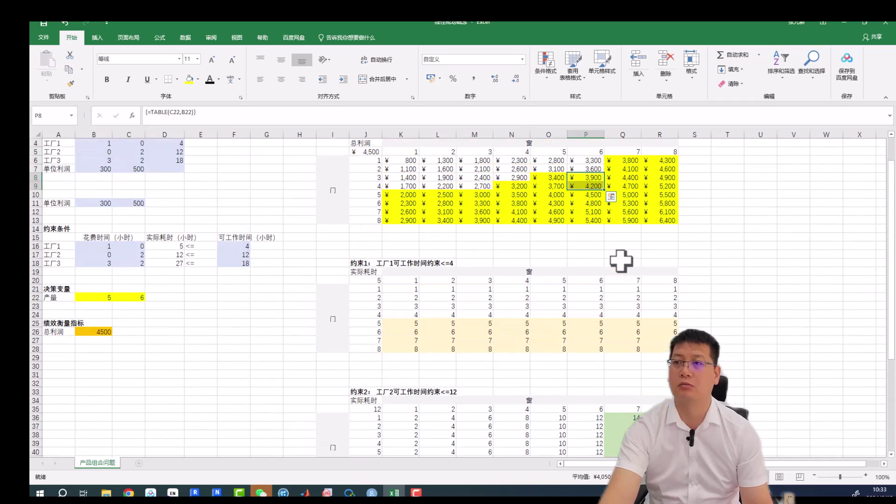
{"action": "scroll", "coordinate": [622, 260], "scroll_direction": "up", "scroll_amount": 1}
{"action": "left_click", "coordinate": [793, 246]}
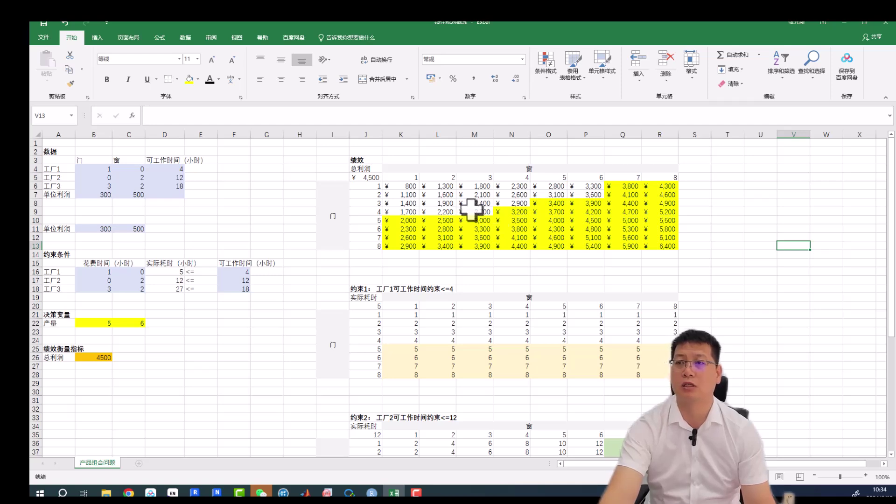
Step: Give the ¥3,600 profit cell P7 for 2 doors and 6 windows red text and orange fill
{"action": "left_click", "coordinate": [590, 194]}
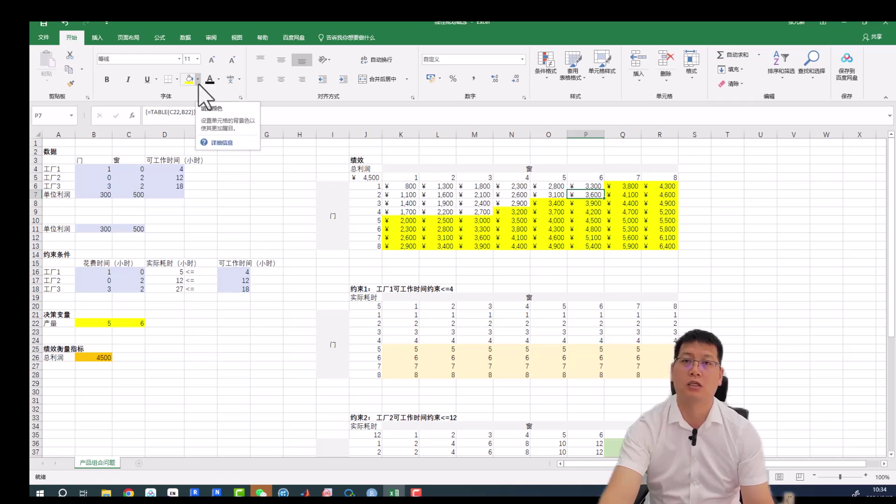
{"action": "left_click", "coordinate": [218, 79]}
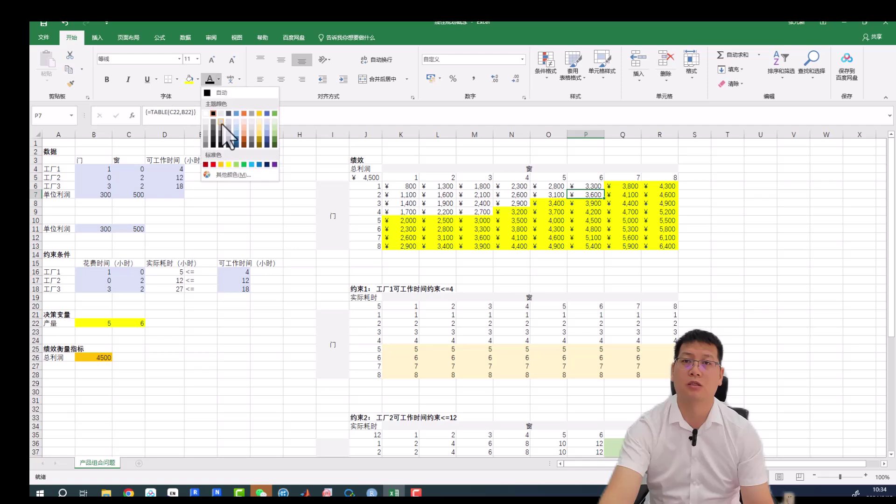
{"action": "left_click", "coordinate": [213, 165]}
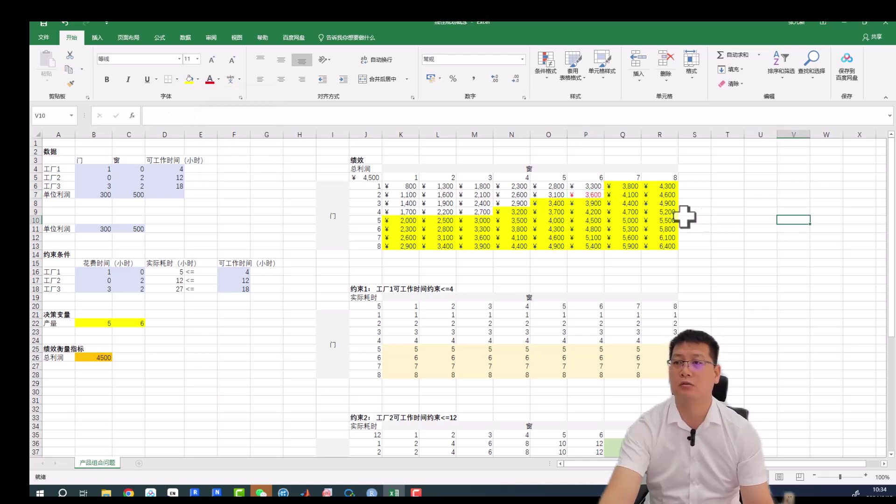
{"action": "left_click", "coordinate": [198, 84]}
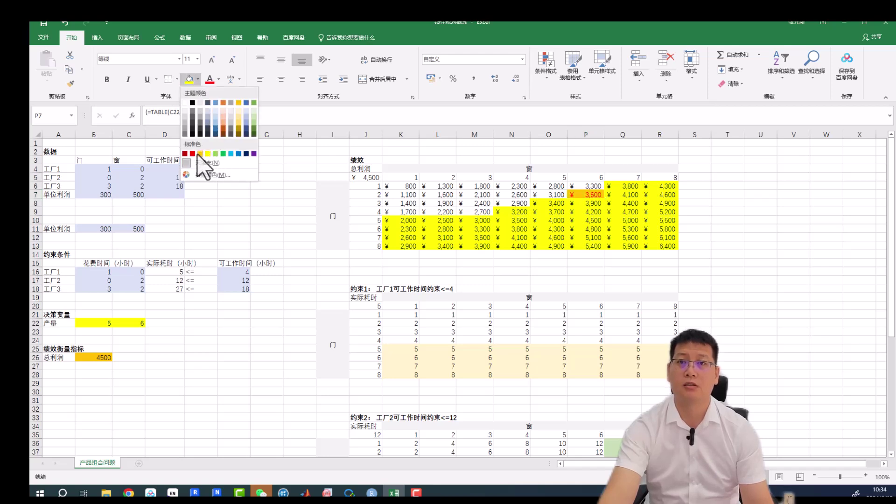
{"action": "left_click", "coordinate": [623, 239]}
{"action": "left_click", "coordinate": [760, 245]}
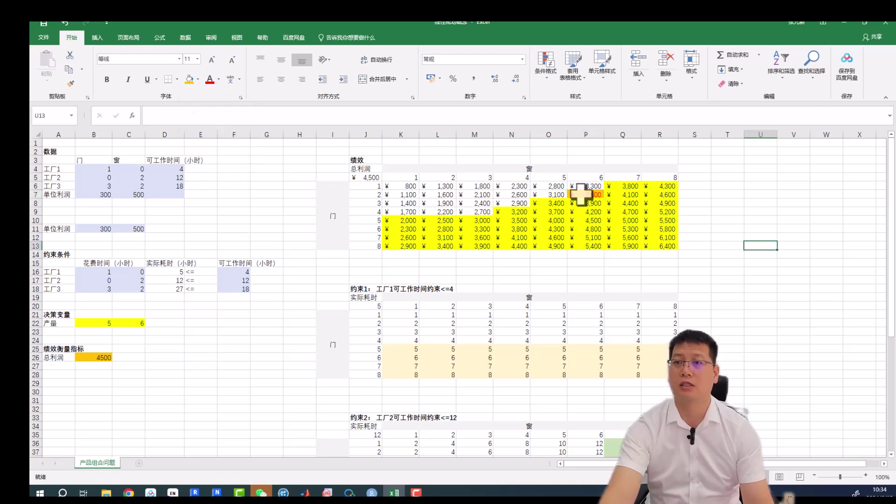
{"action": "left_click", "coordinate": [788, 237]}
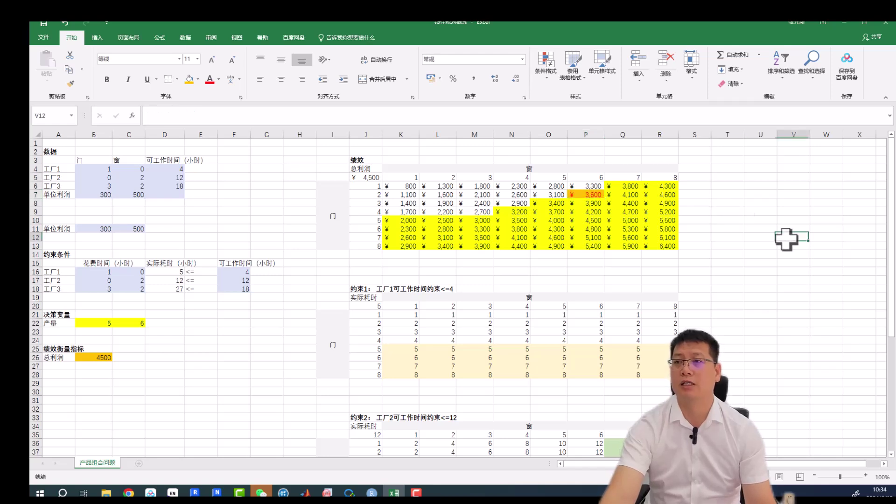
{"action": "left_click", "coordinate": [586, 175]}
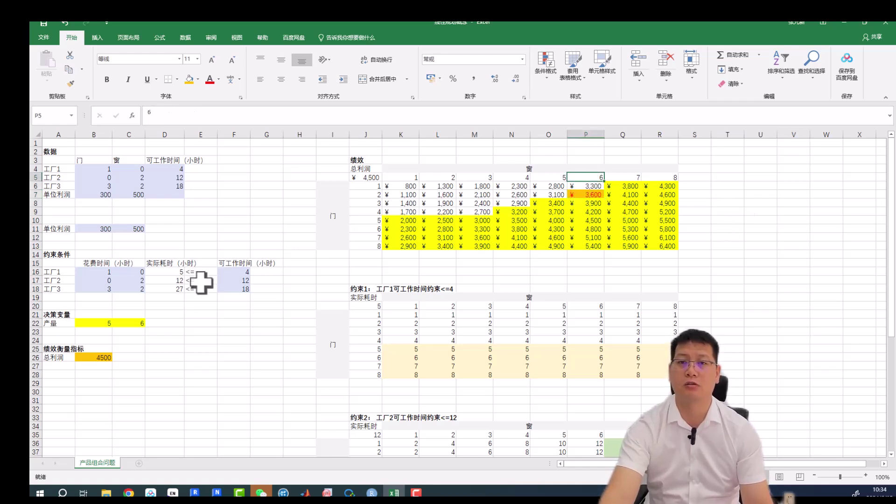
Step: Enter 2 as the door quantity in B22 alongside 6 windows, so total profit reads 3600
{"action": "left_click", "coordinate": [140, 323]}
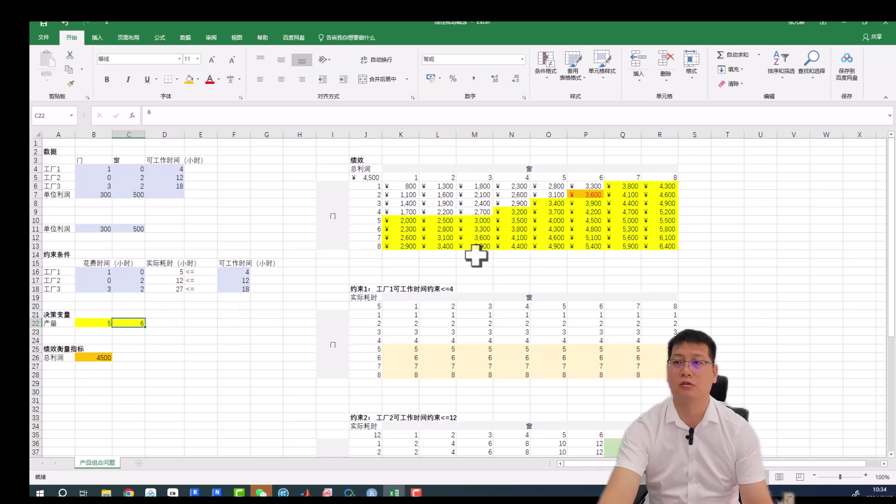
{"action": "left_click", "coordinate": [101, 326]}
{"action": "type", "text": "2"}
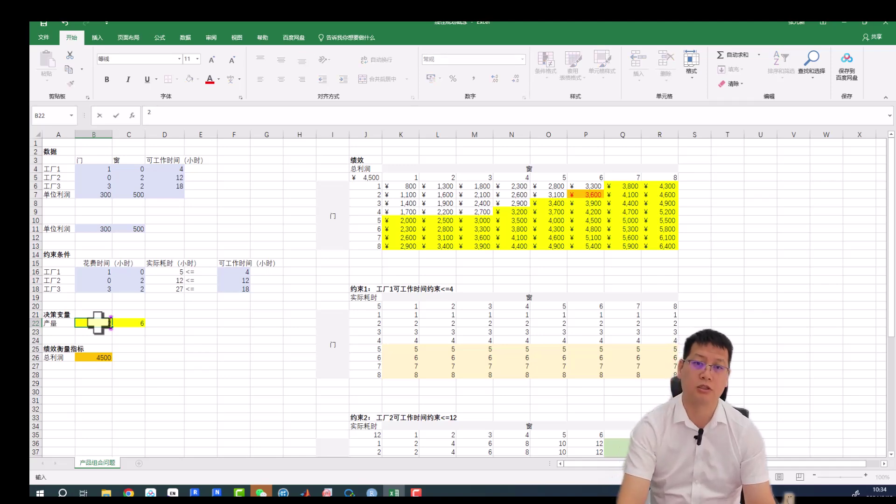
{"action": "left_click", "coordinate": [226, 373]}
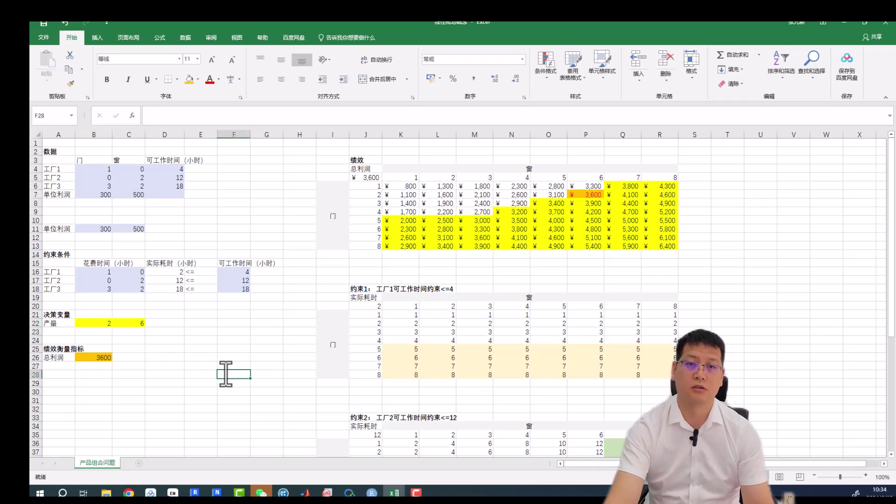
{"action": "left_click", "coordinate": [171, 358]}
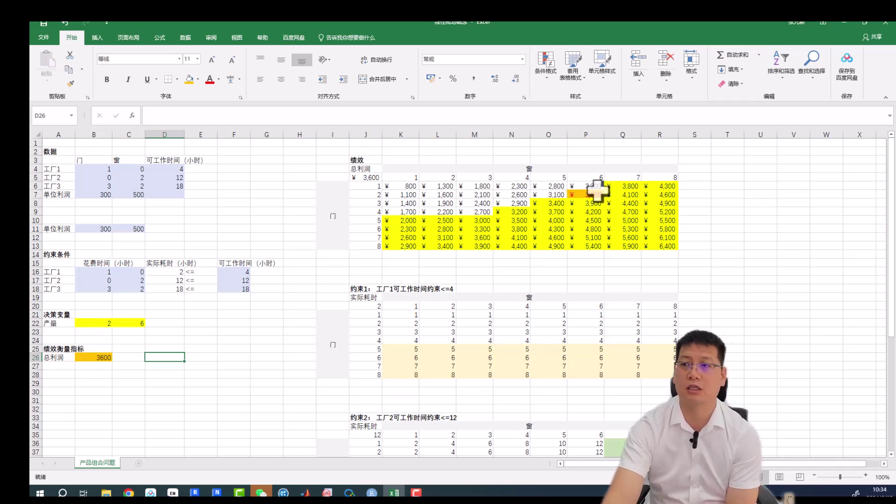
{"action": "left_click", "coordinate": [789, 288]}
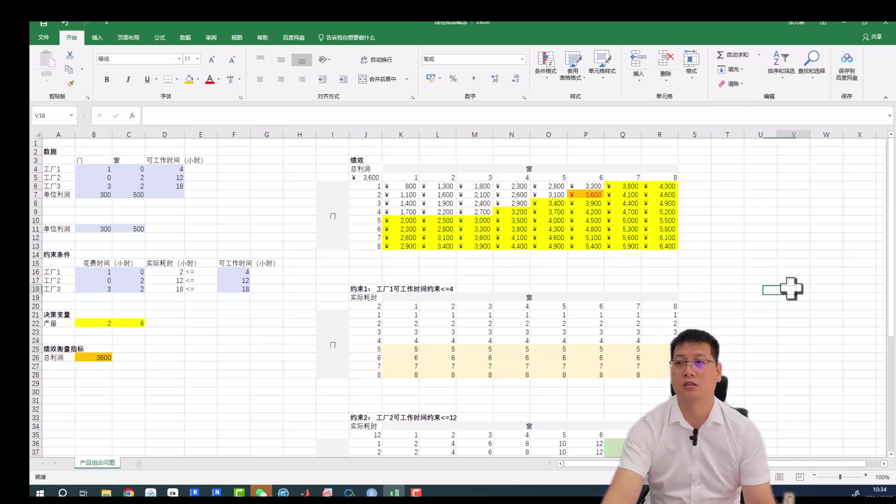
{"action": "left_click", "coordinate": [233, 349]}
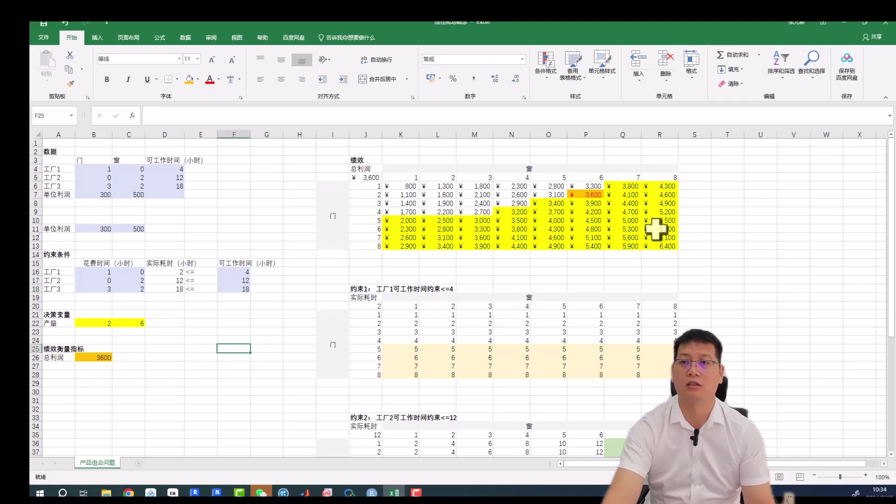
{"action": "scroll", "coordinate": [739, 319], "scroll_direction": "down", "scroll_amount": 2}
{"action": "scroll", "coordinate": [739, 319], "scroll_direction": "up", "scroll_amount": 2}
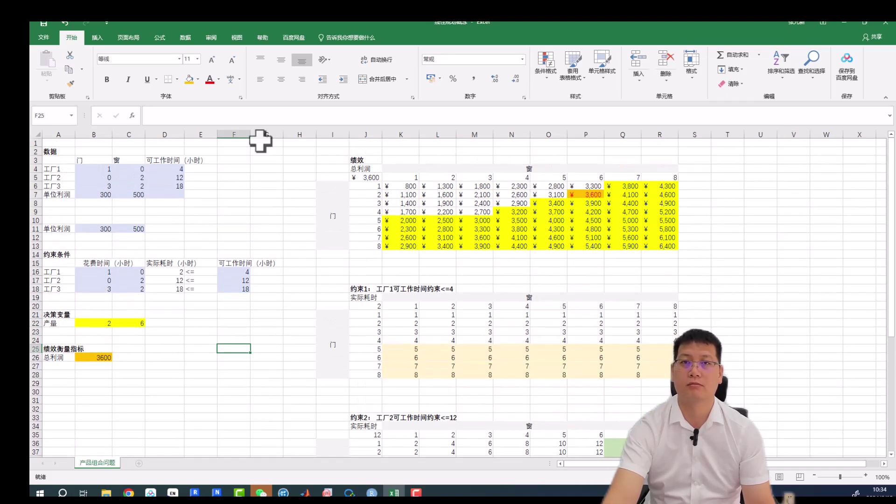